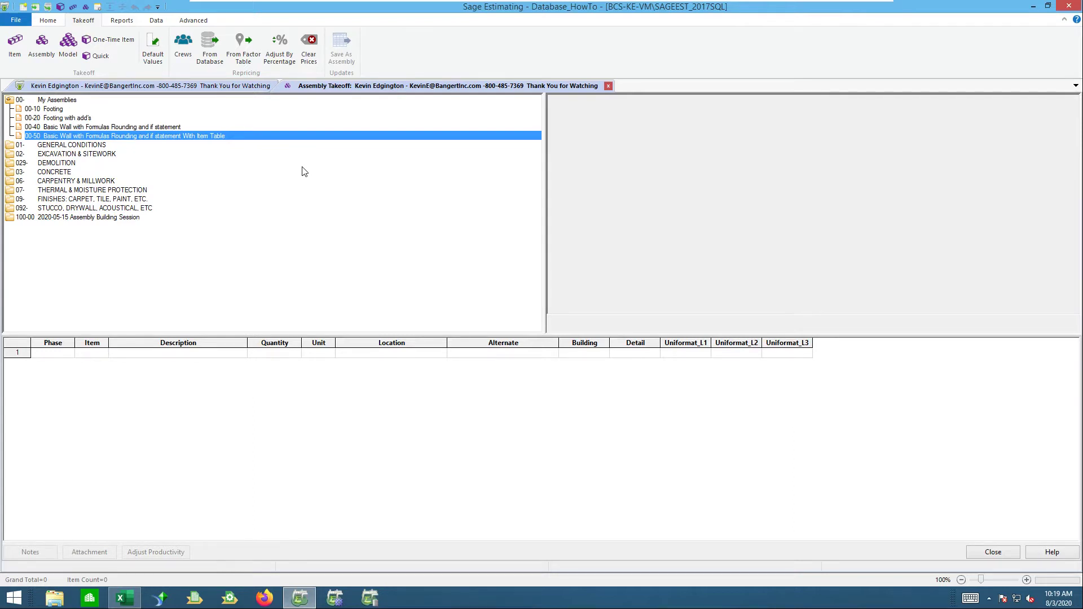
Examine the item rows and insert choices of assembly 00-50 in its database definition, and close it
right_click(235, 138)
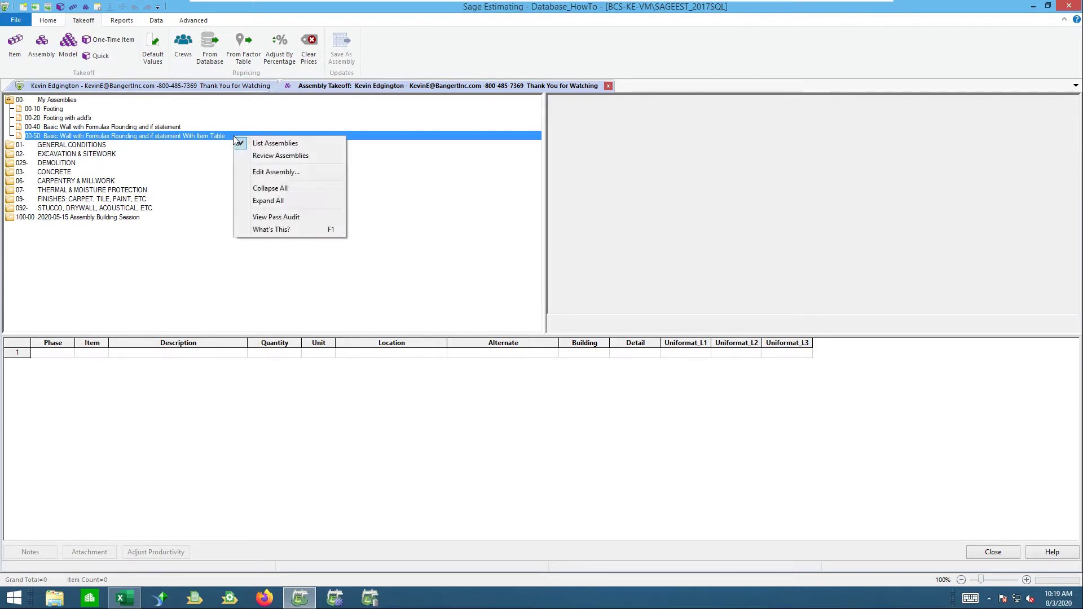
click(256, 171)
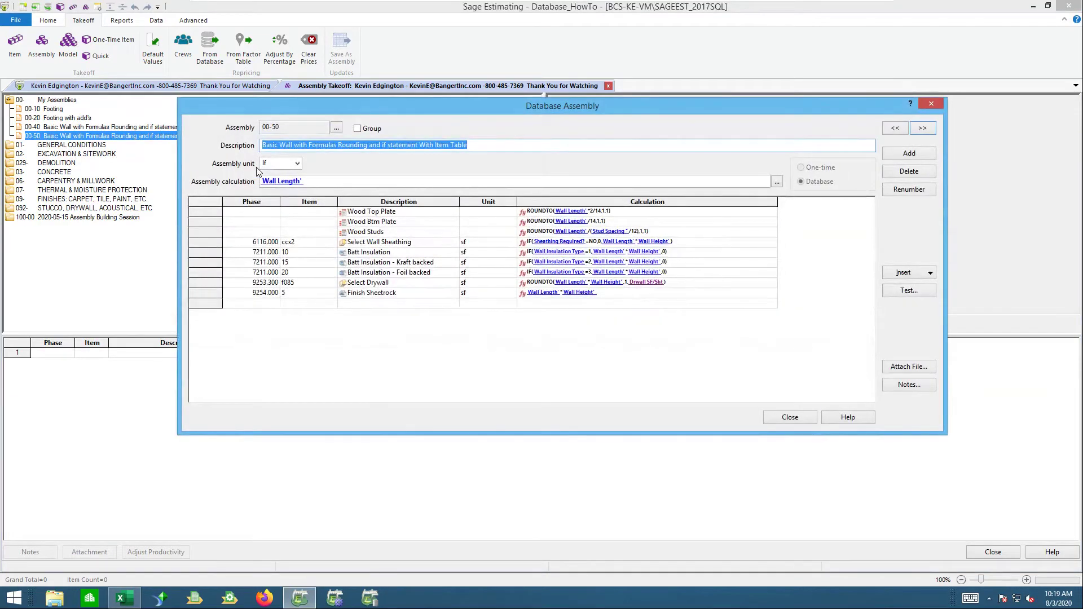
click(353, 295)
click(901, 274)
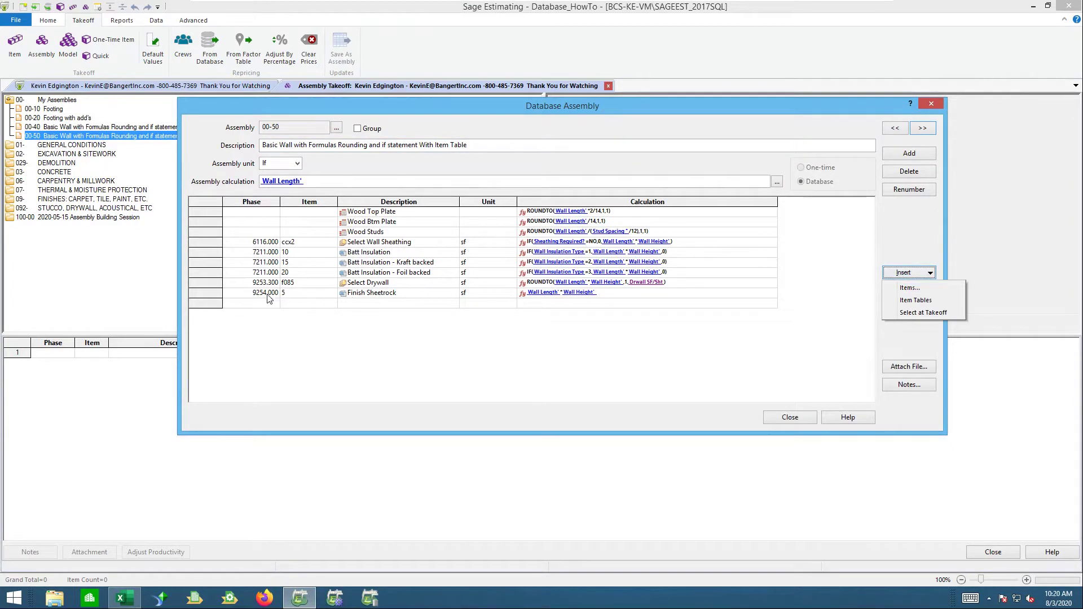
click(299, 295)
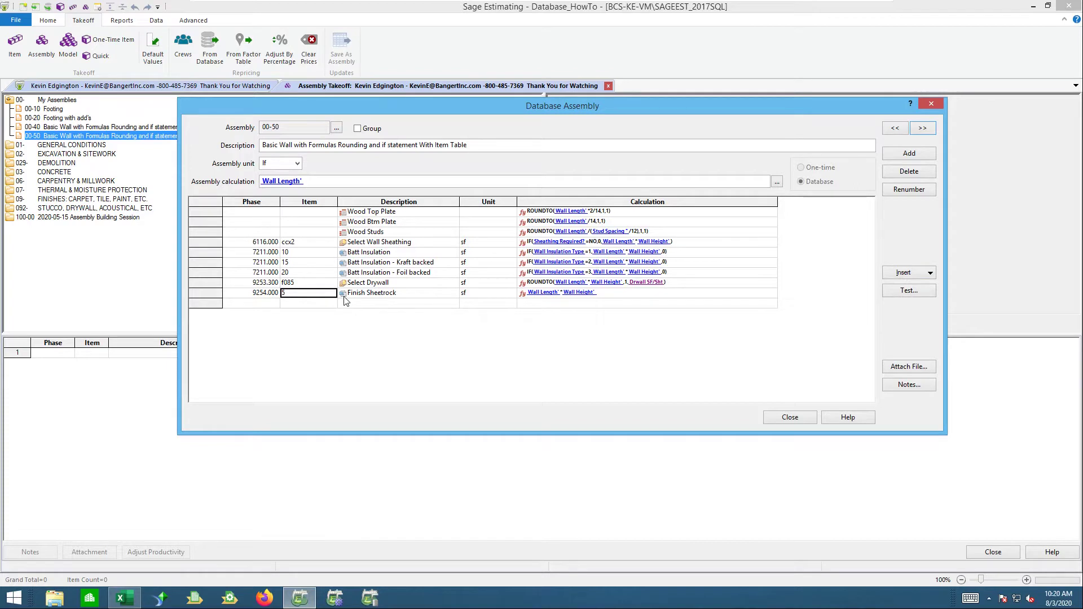
click(911, 274)
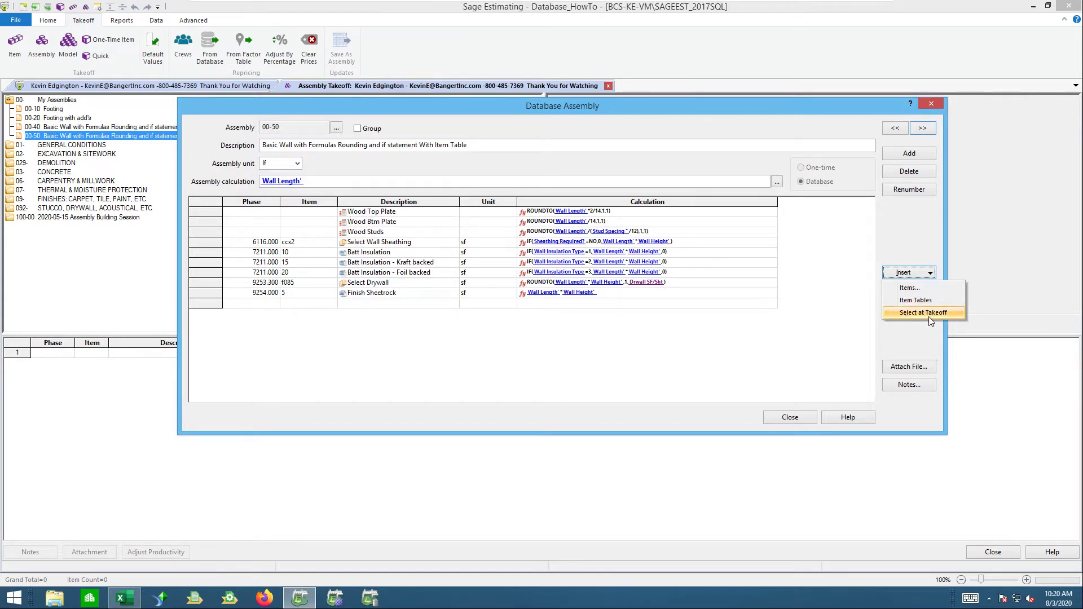
click(375, 253)
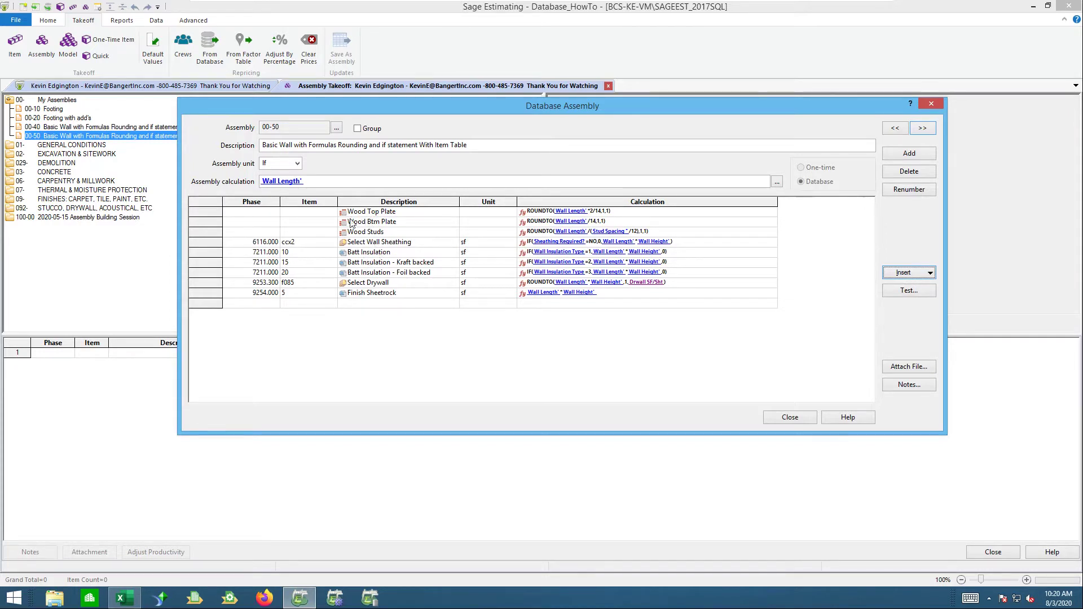
click(789, 418)
Generate a takeoff pass of assembly 00-50 with wall length 100, stud size 24, wall height 45 and drywall f085 GWB 5/8x8 Fire Code
double_click(134, 137)
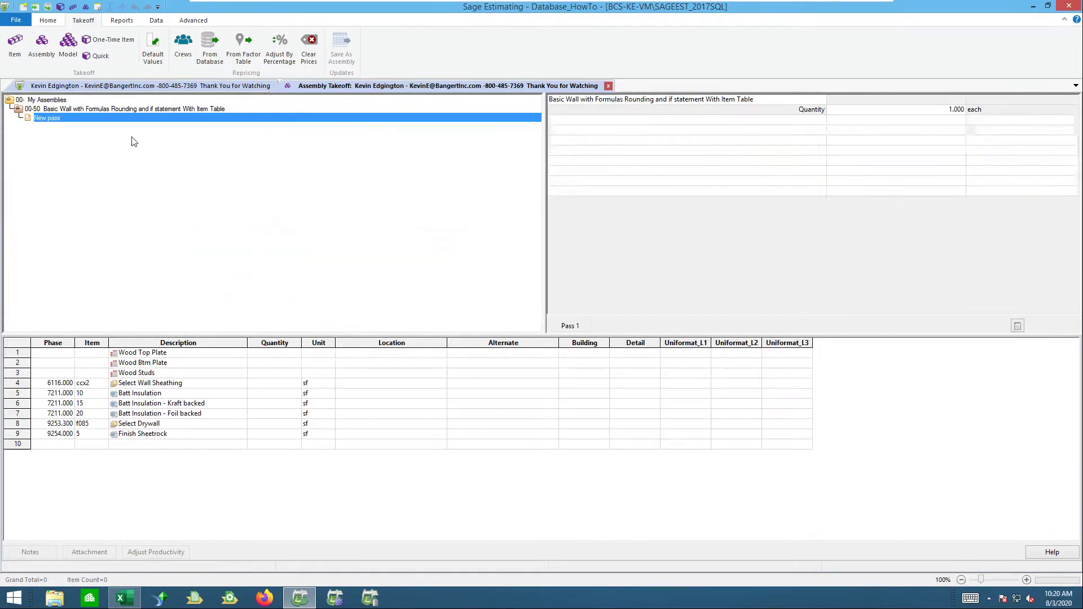
click(853, 122)
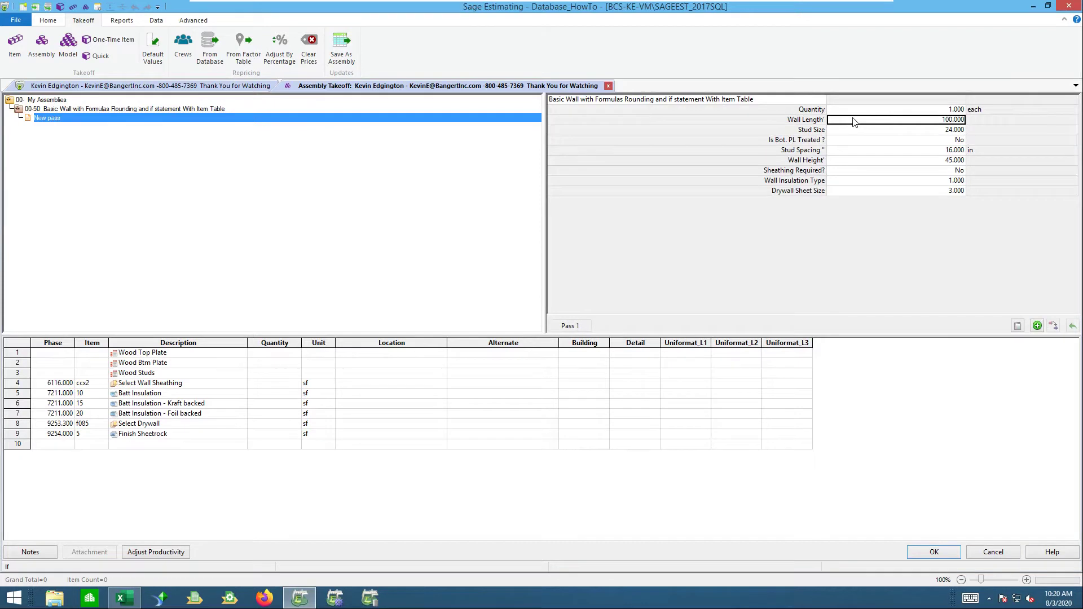
key(Return)
key(Return)
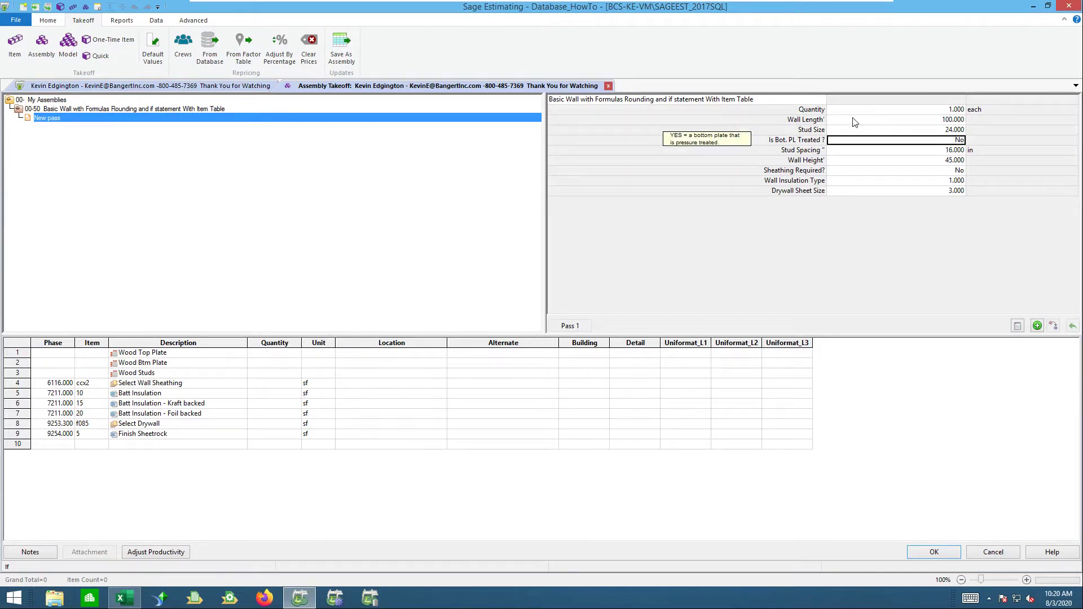
key(Return)
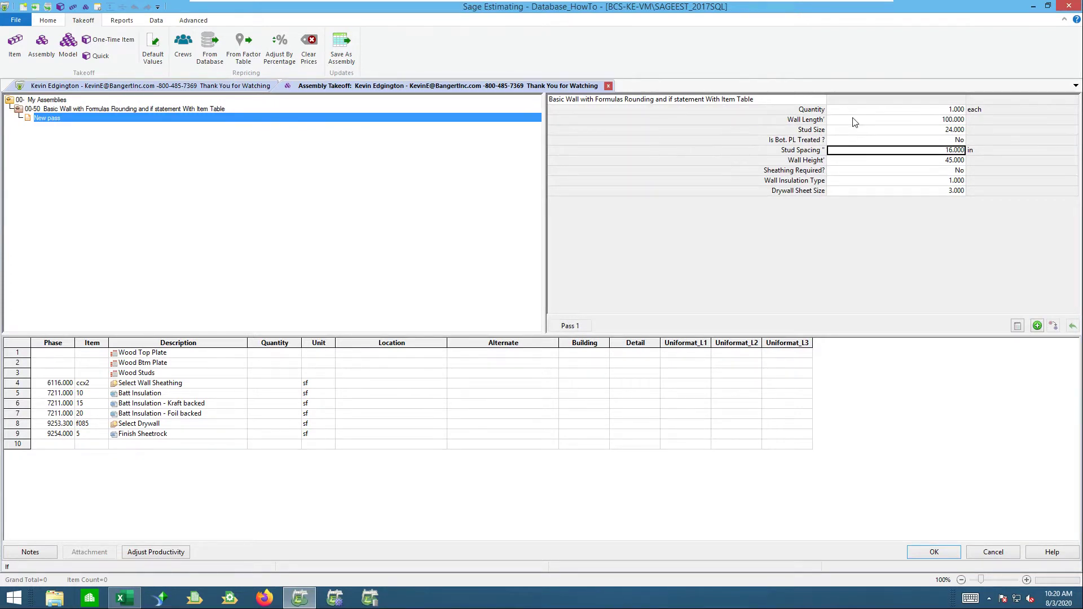
key(Return)
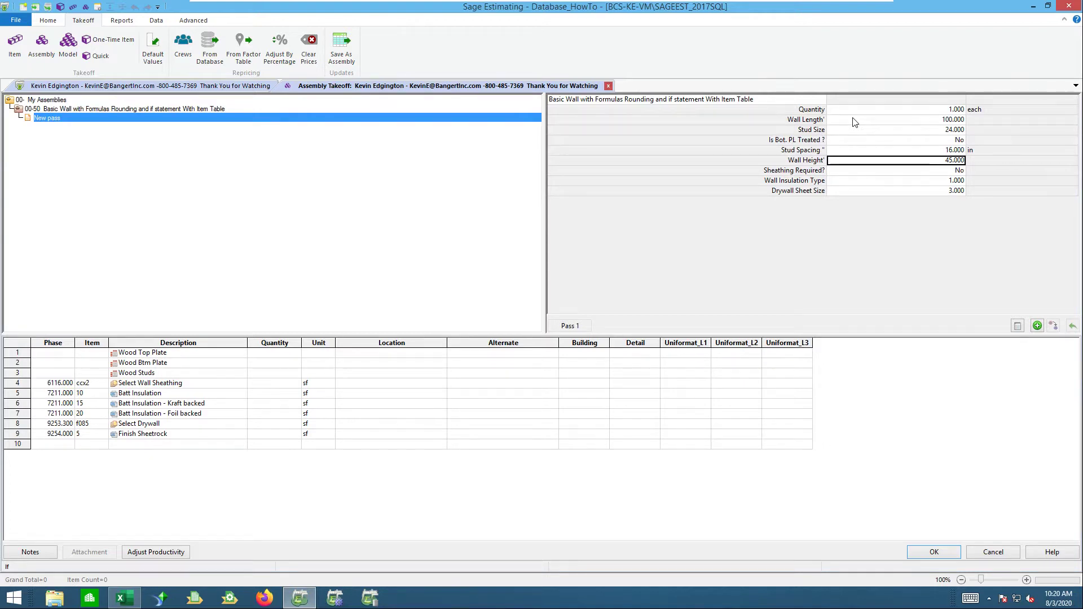
key(Return)
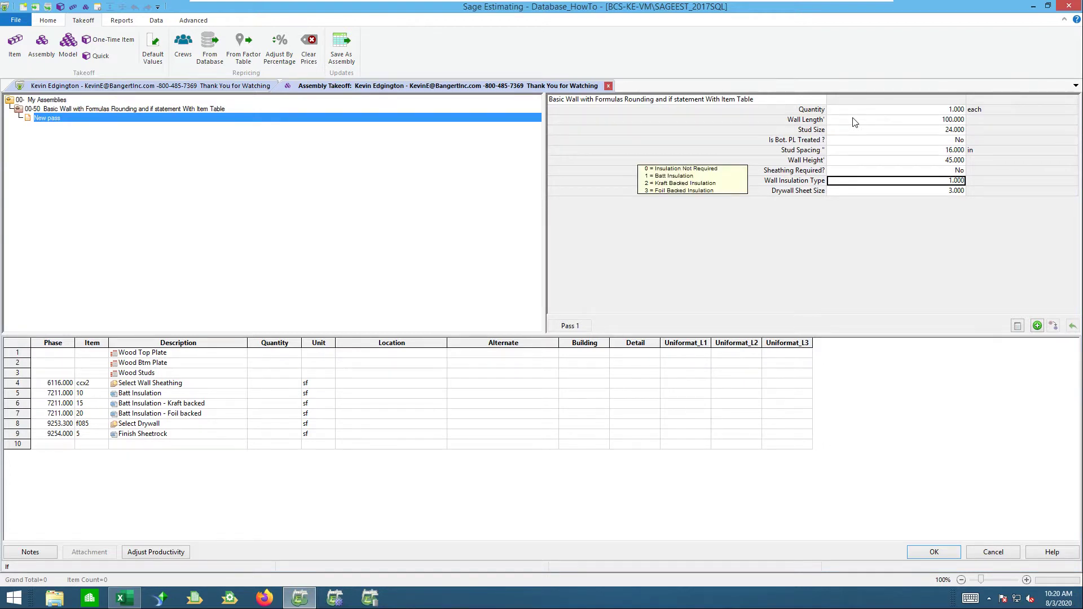
key(Return)
key(Return)
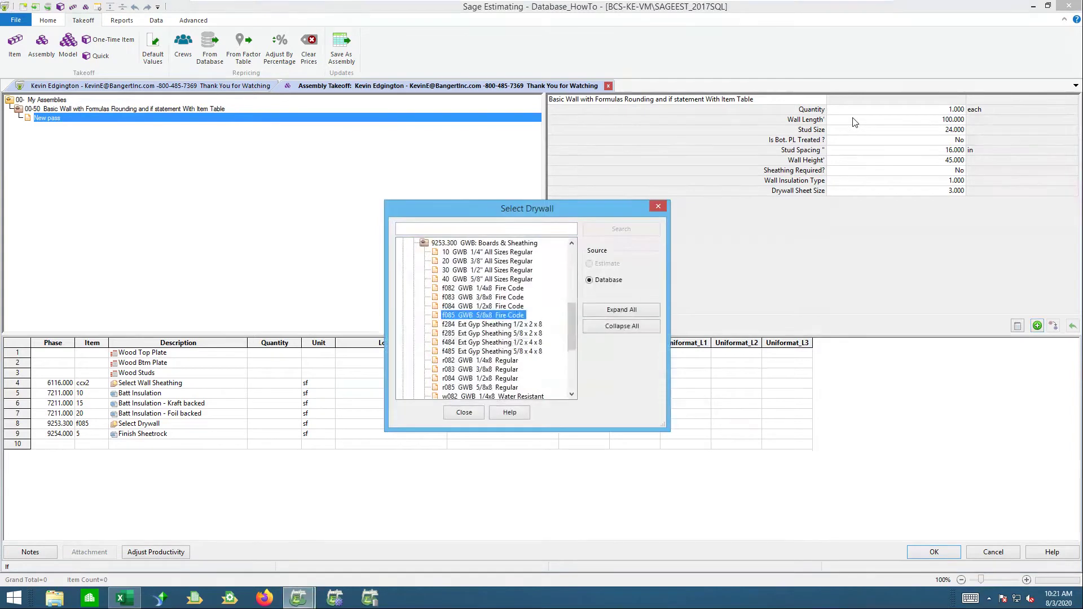
key(Return)
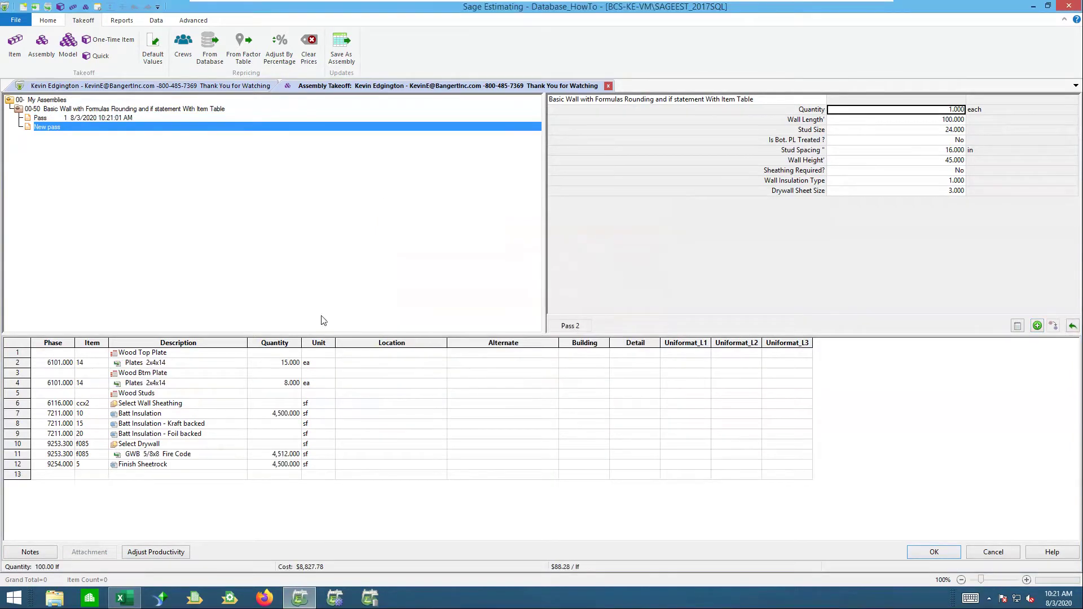
Check the plate and Wood Studs rows of the generated pass, and cancel the takeoff
click(153, 364)
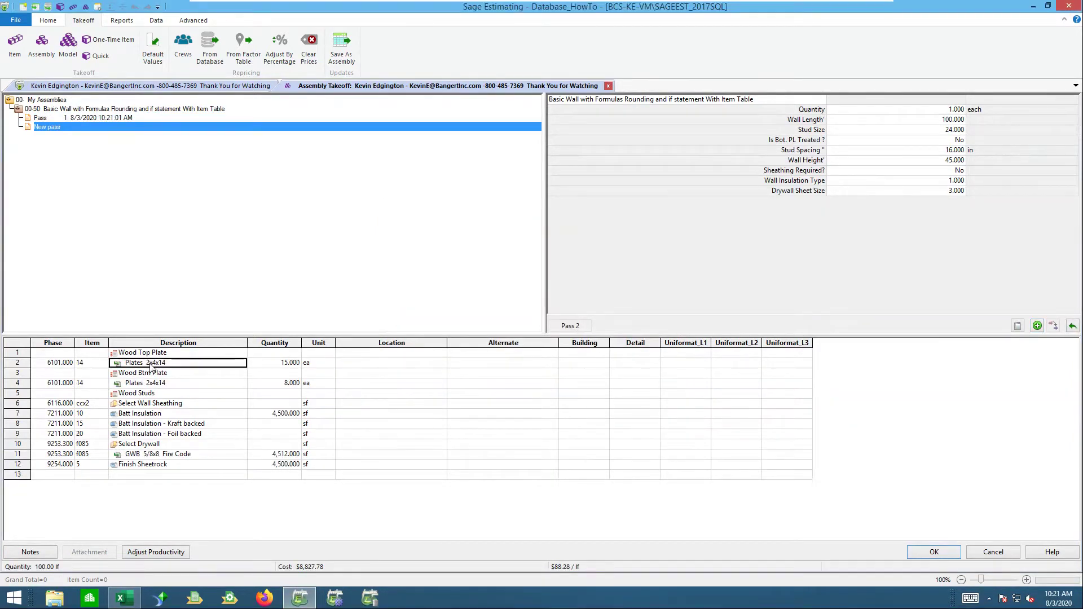
click(149, 384)
click(146, 394)
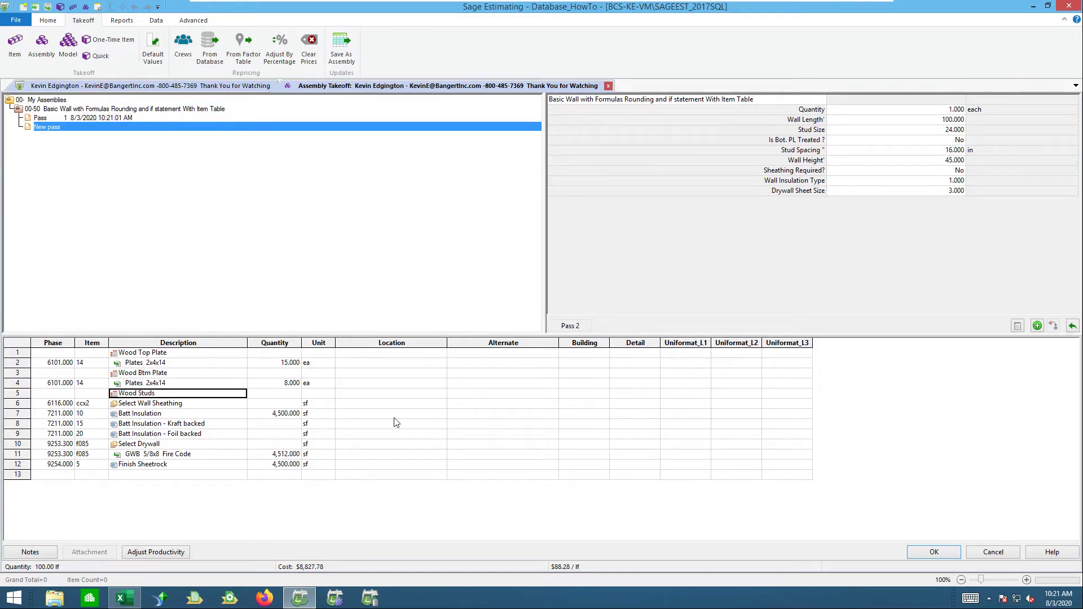
click(994, 552)
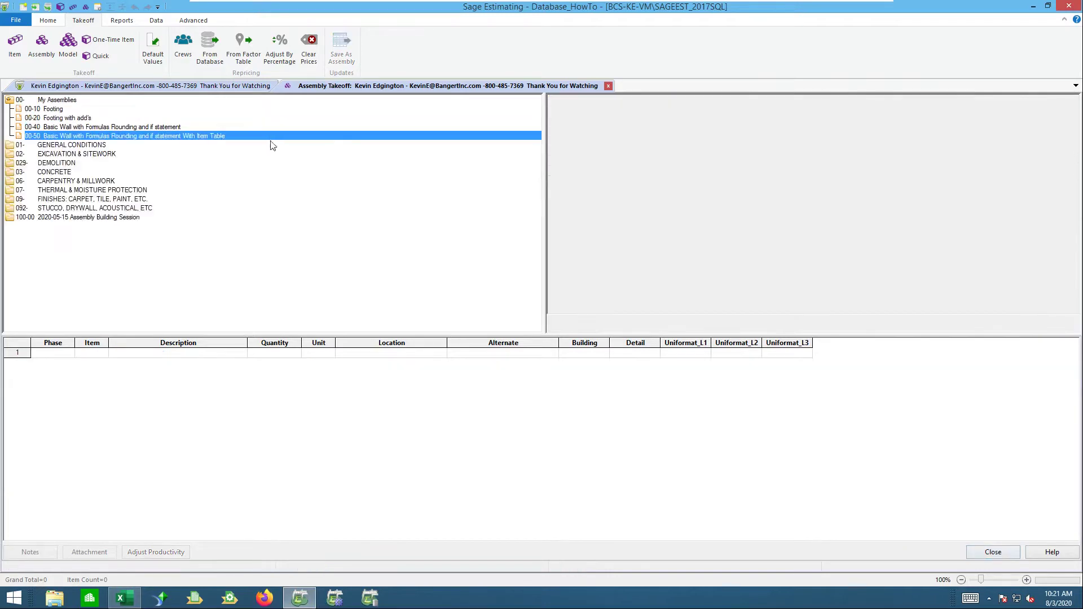
Open the Wood Studs item table from the database definition of assembly 00-50
right_click(222, 135)
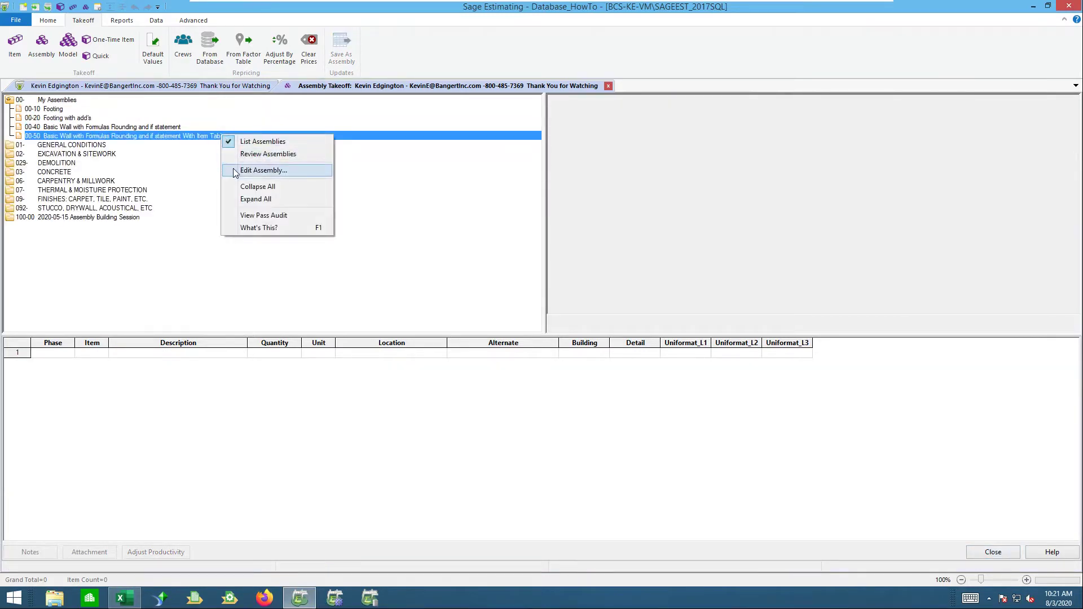
click(264, 170)
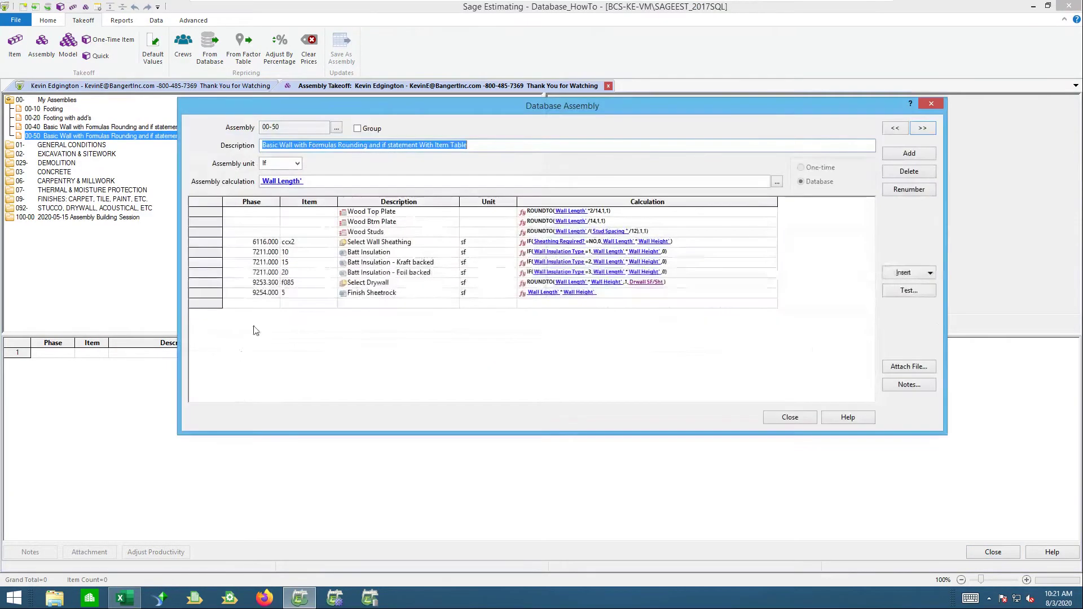
right_click(379, 231)
click(423, 290)
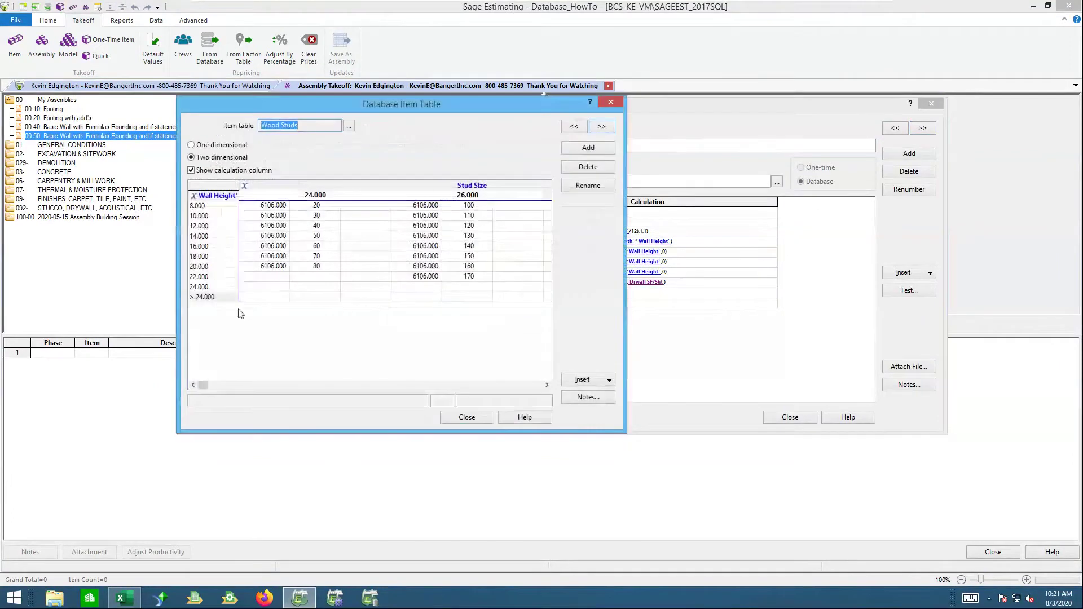
Examine the Wood Studs table entries for wall heights above 24 and at 22
click(209, 298)
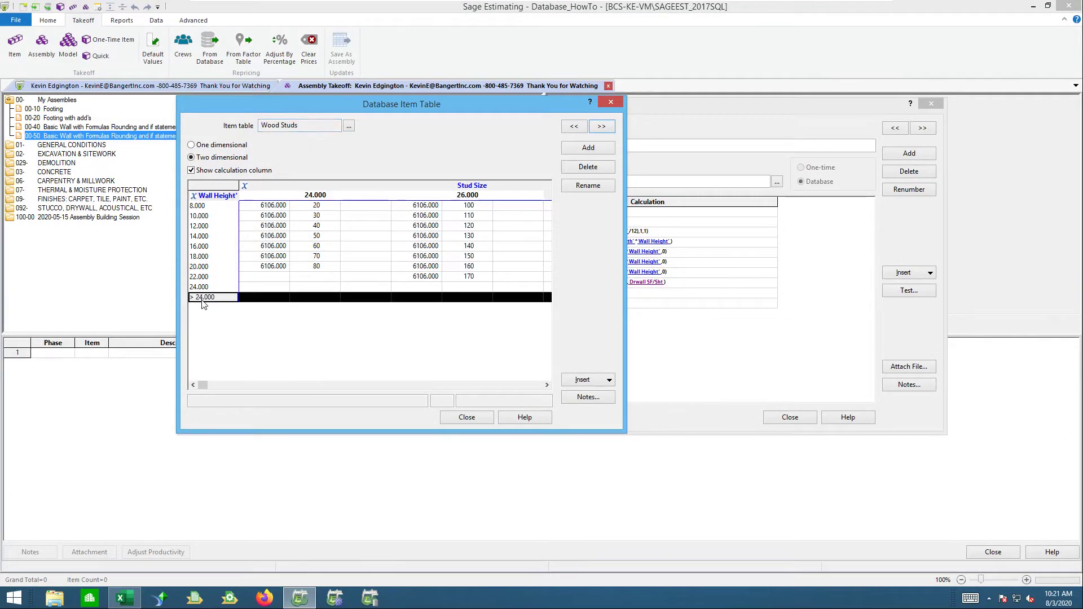
click(270, 299)
click(319, 298)
click(413, 299)
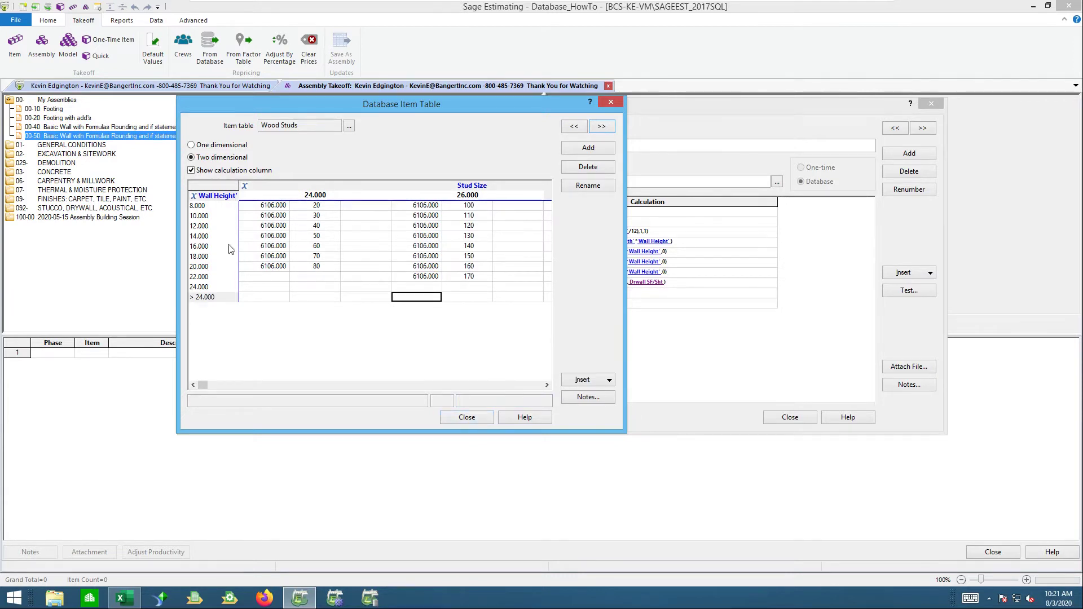
click(415, 278)
click(212, 278)
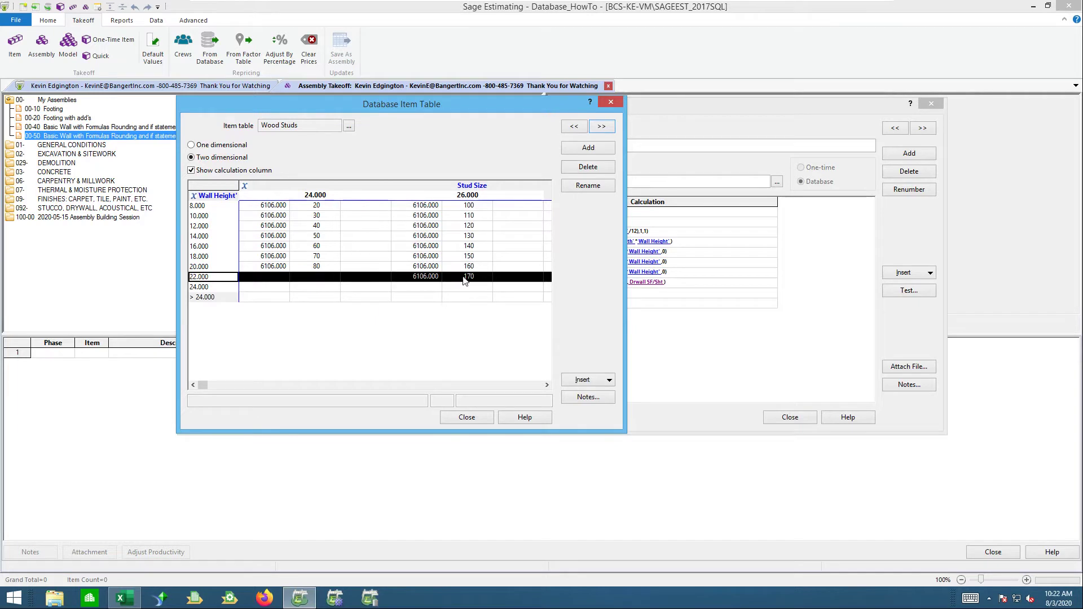
Open the Wall Height' variable from the Wood Studs table, set its maximum to 22 and save it
right_click(216, 202)
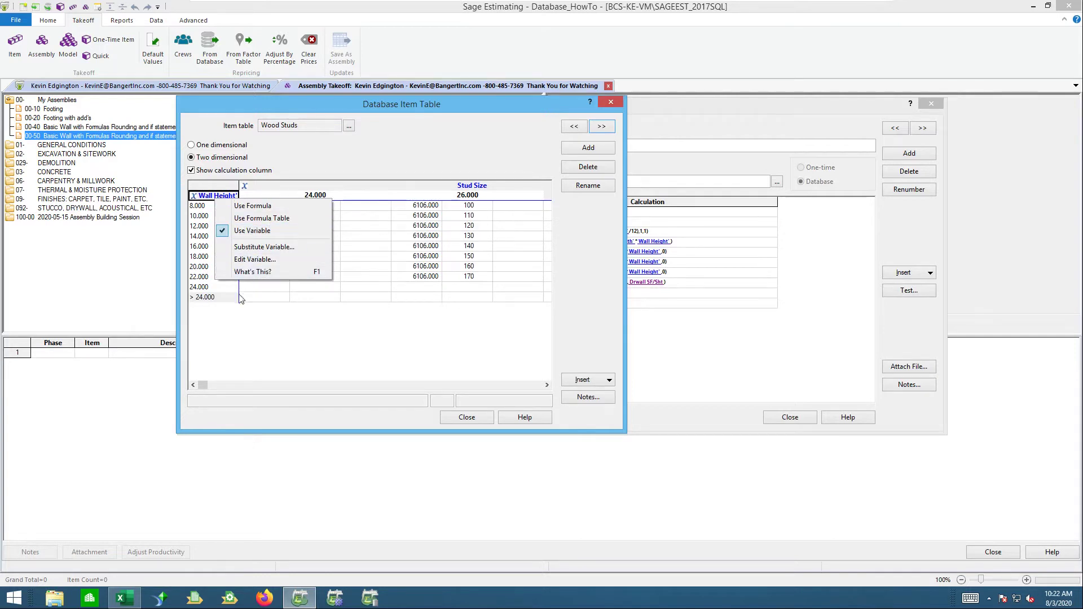
click(241, 261)
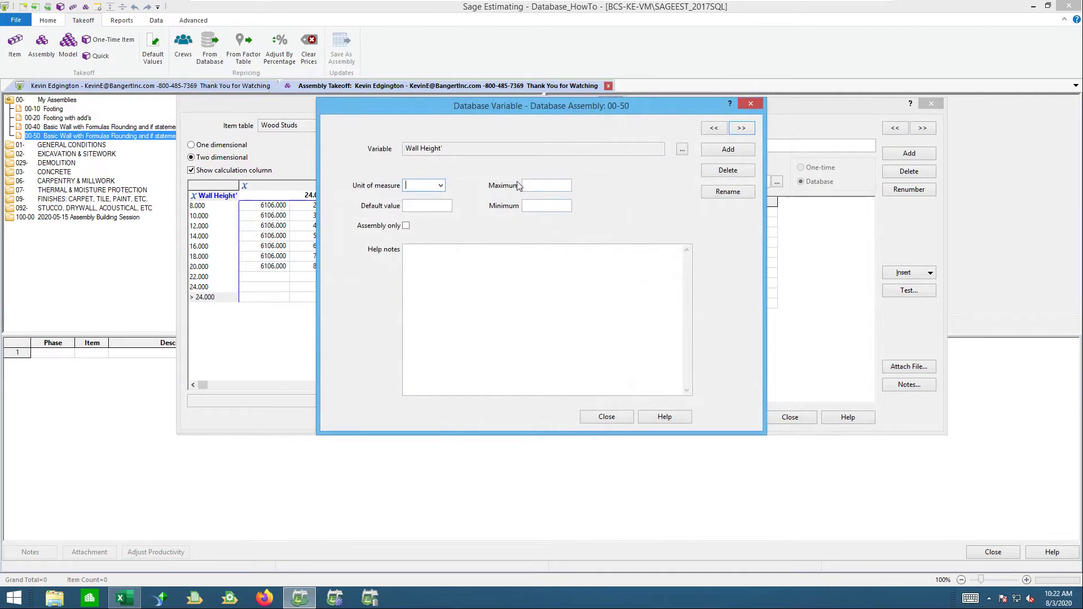
drag(427, 108, 667, 109)
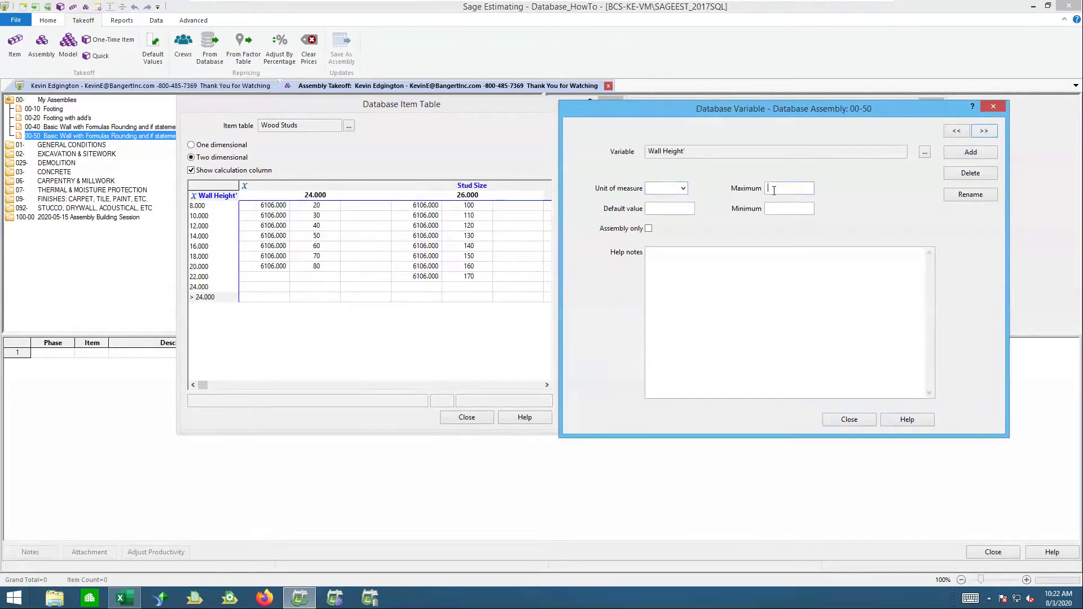
text(22)
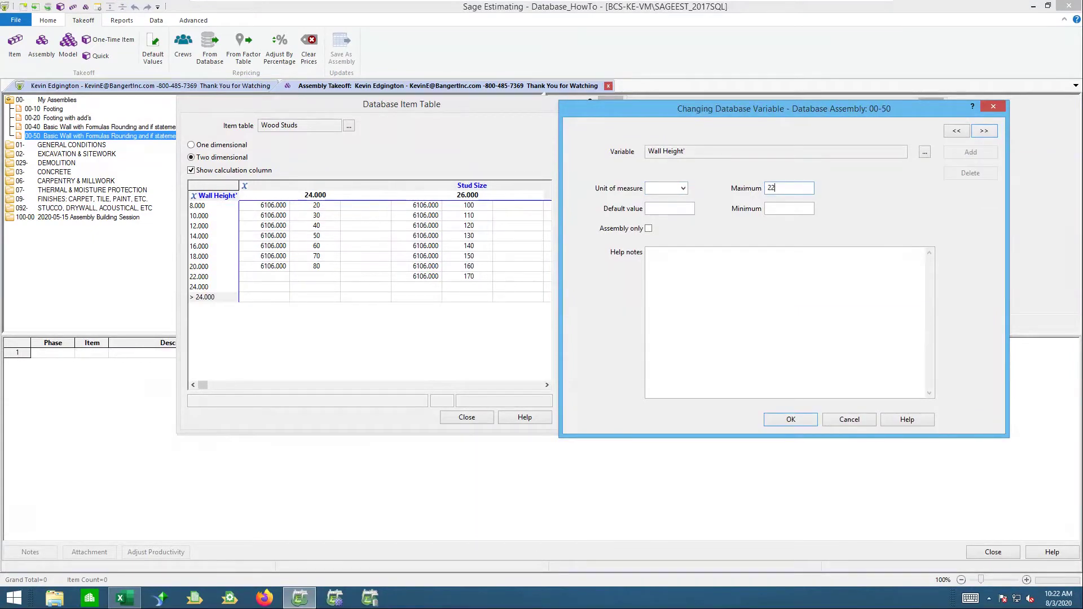
click(790, 419)
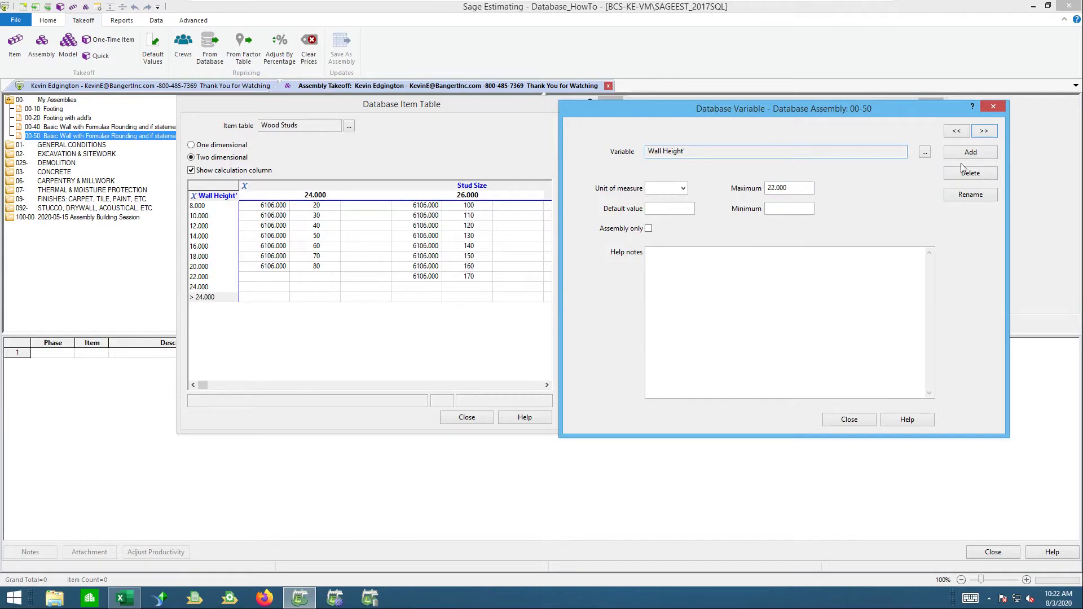
Return to the Wall Height' variable, clear its maximum value and save it
key(Tab)
key(Return)
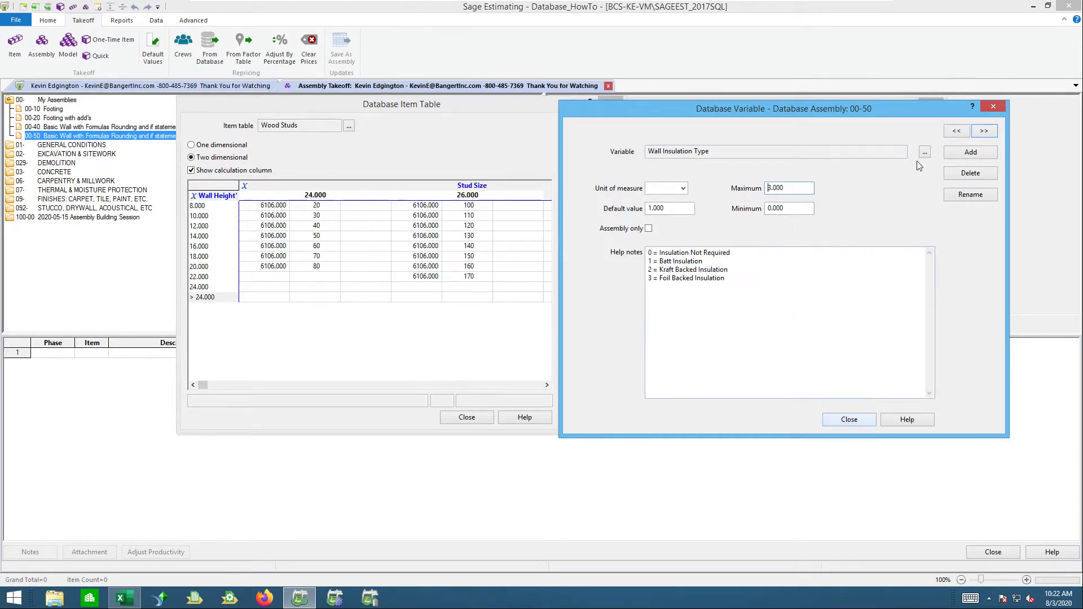
click(958, 132)
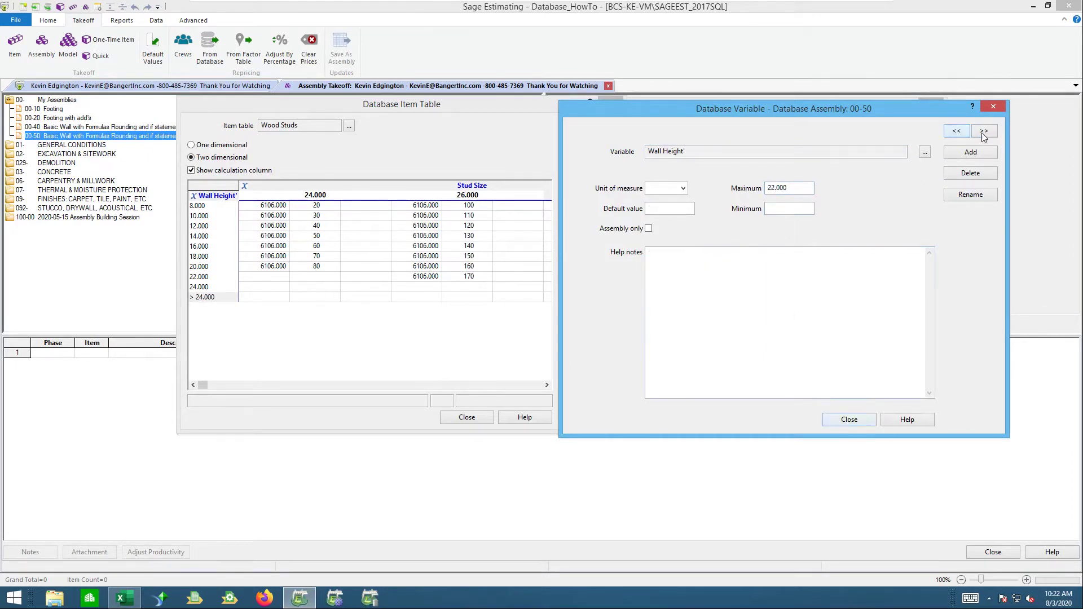
click(805, 189)
key(BackSpace)
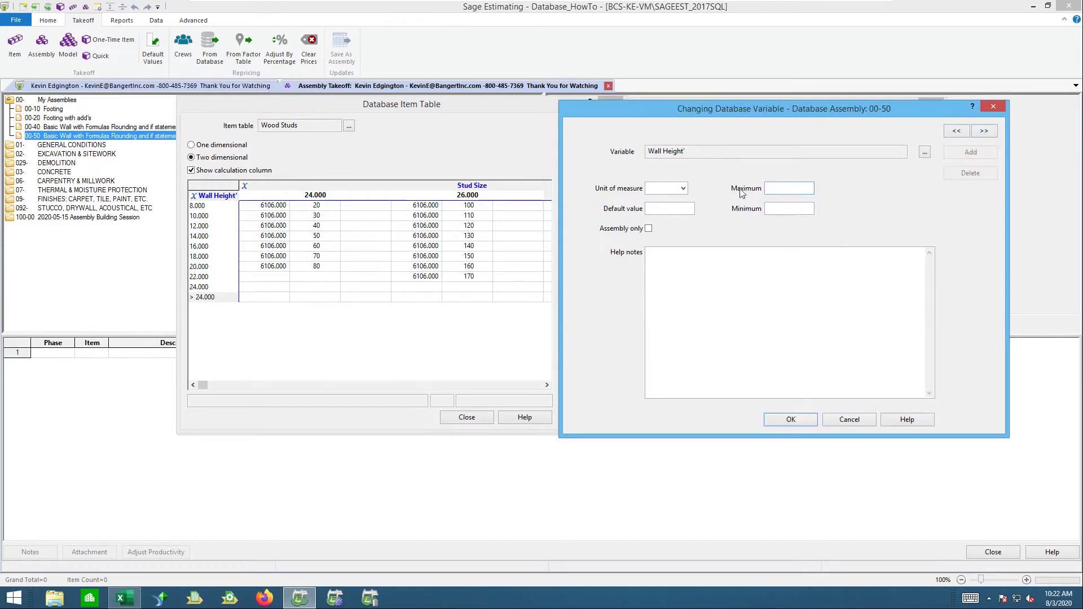
click(791, 421)
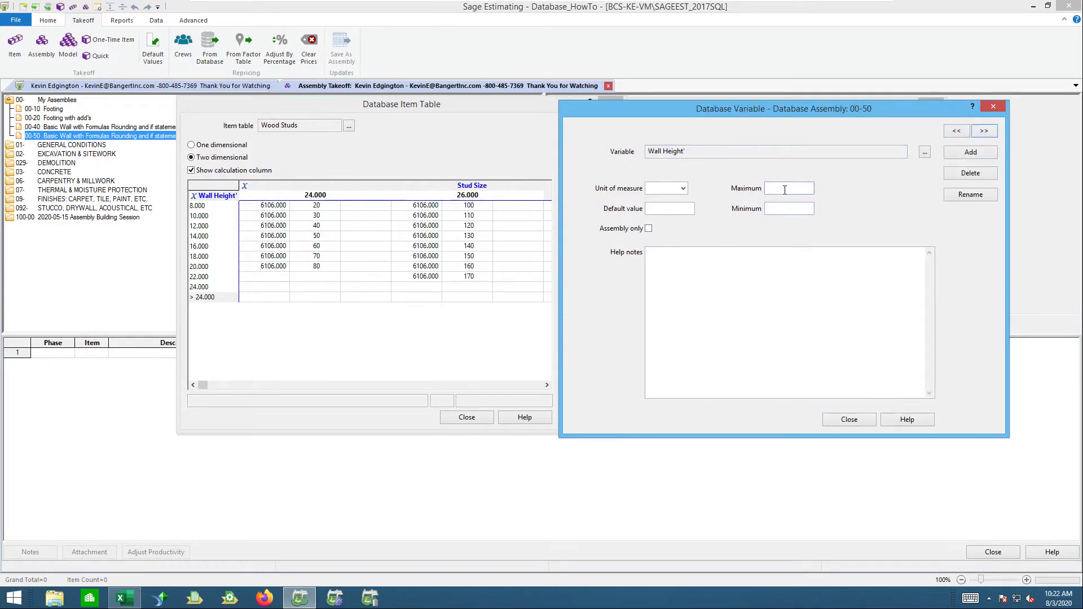
Set the Wall Height' variable's maximum to 22, restrict it to this assembly only, and save and close it
text(22)
click(649, 228)
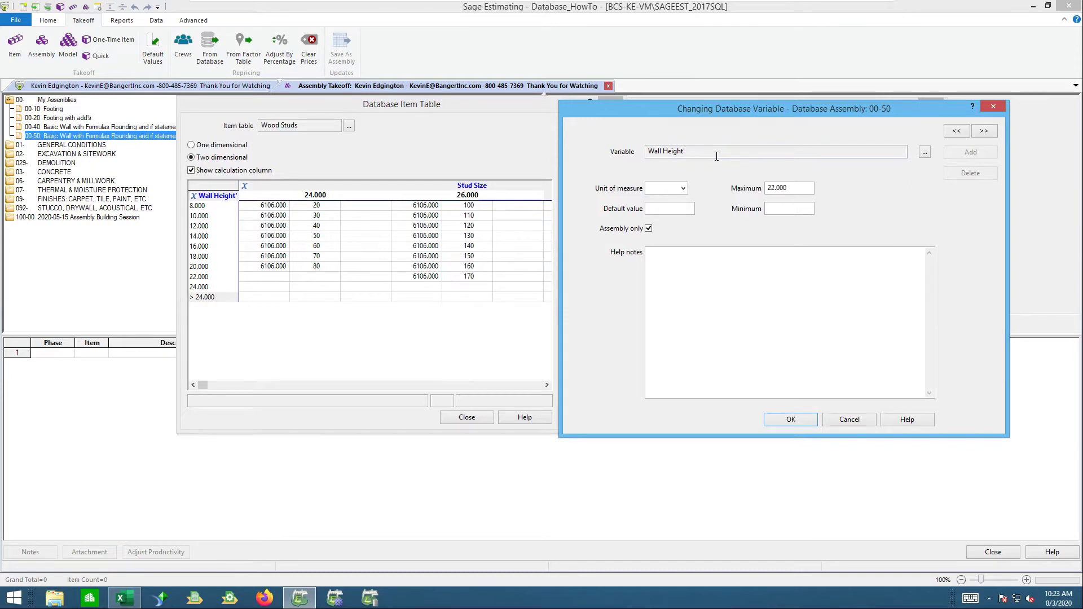
click(790, 419)
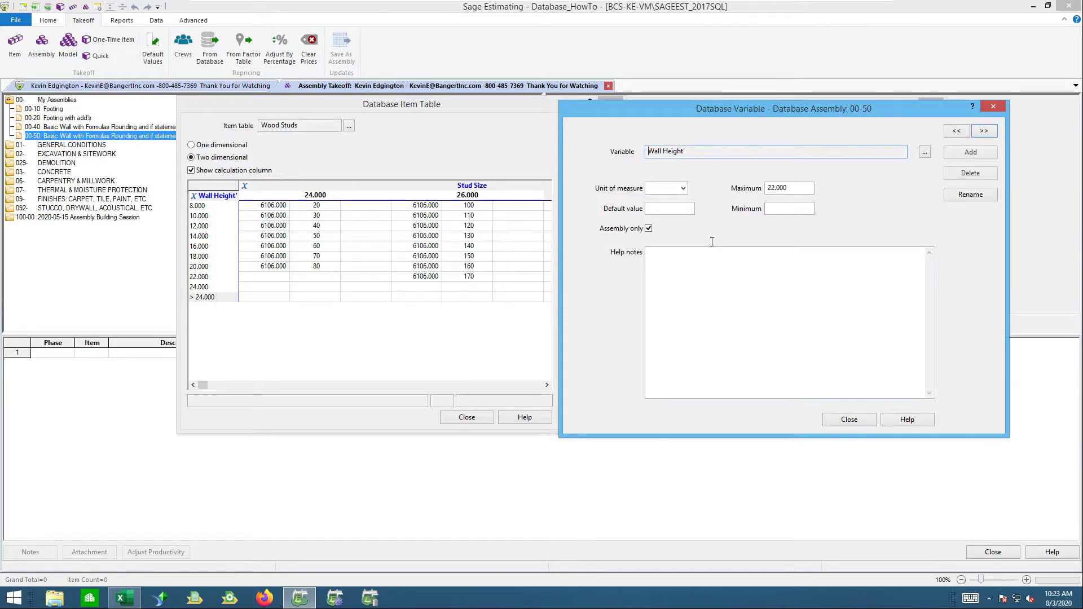
click(848, 420)
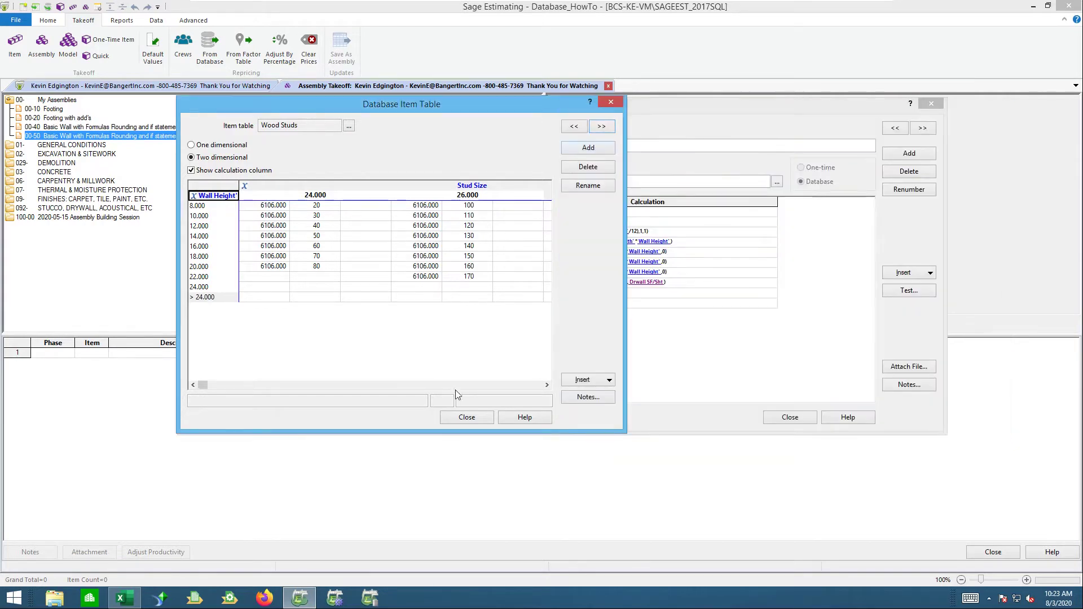
Close the item table and assembly, start a takeoff of assembly 00-50, test Wall Height' at 45 and 22, and cancel the pass
click(459, 422)
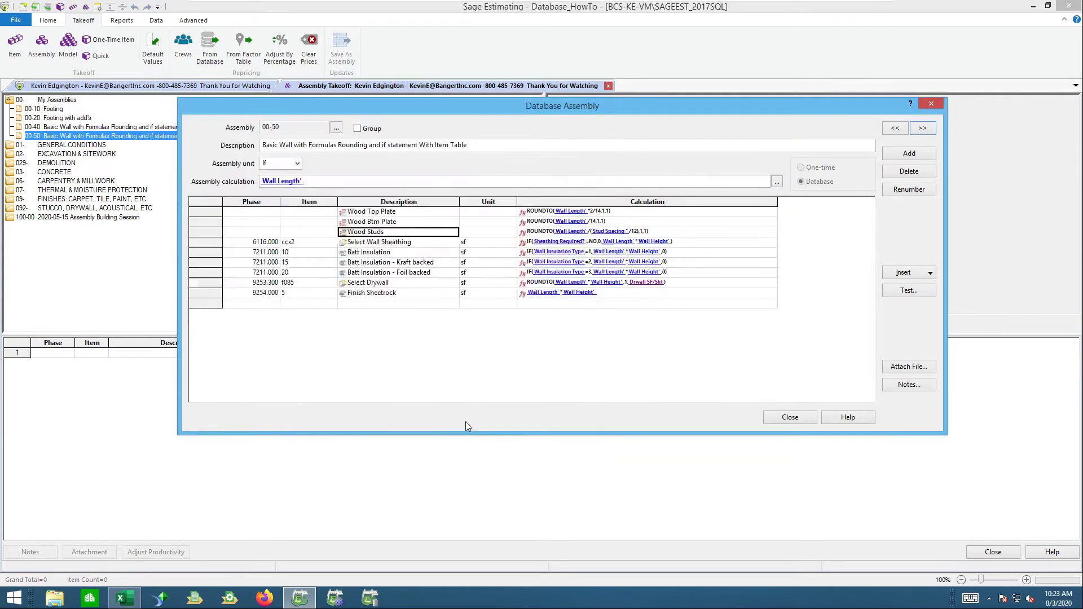
click(788, 417)
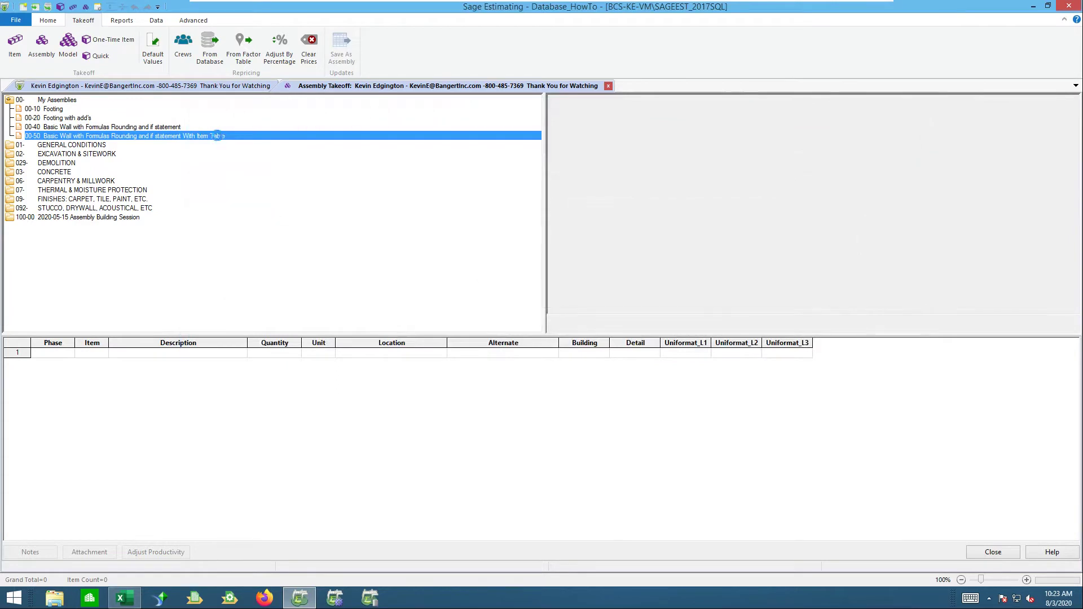
double_click(218, 137)
click(890, 163)
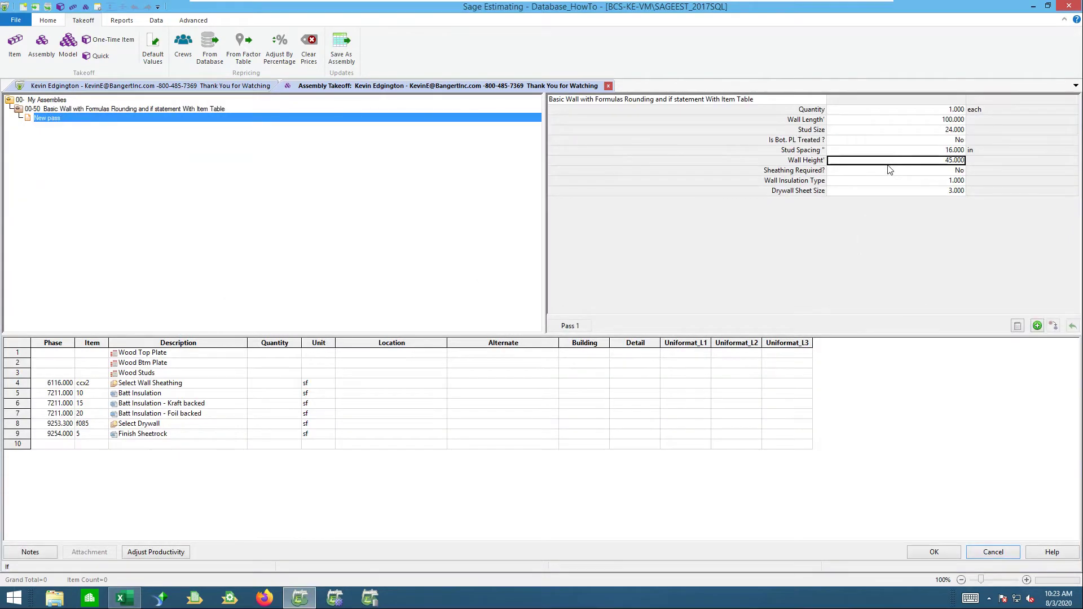
click(890, 170)
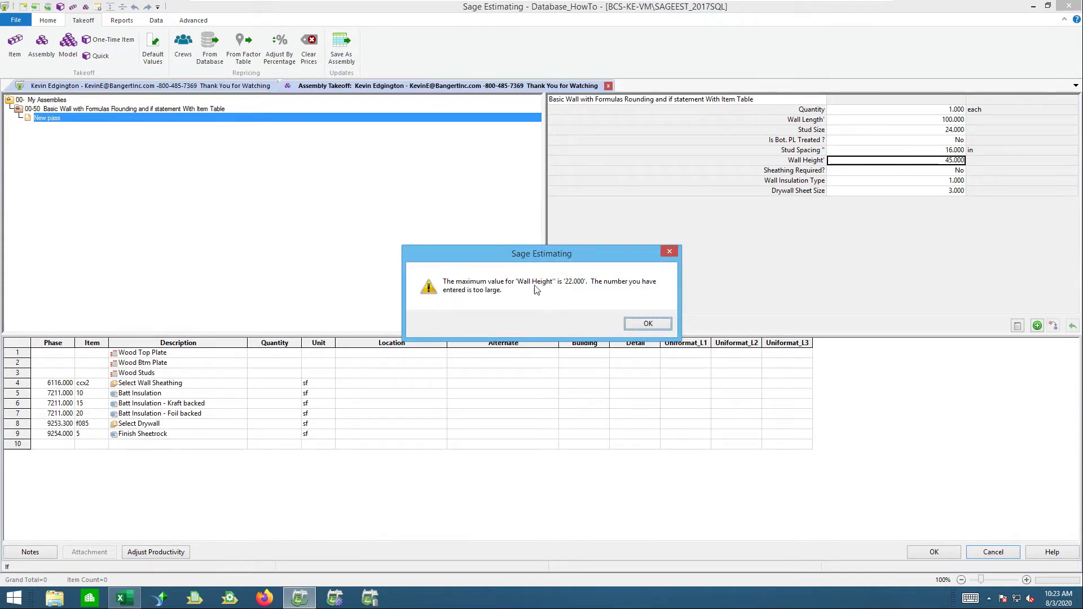
click(646, 327)
text(22)
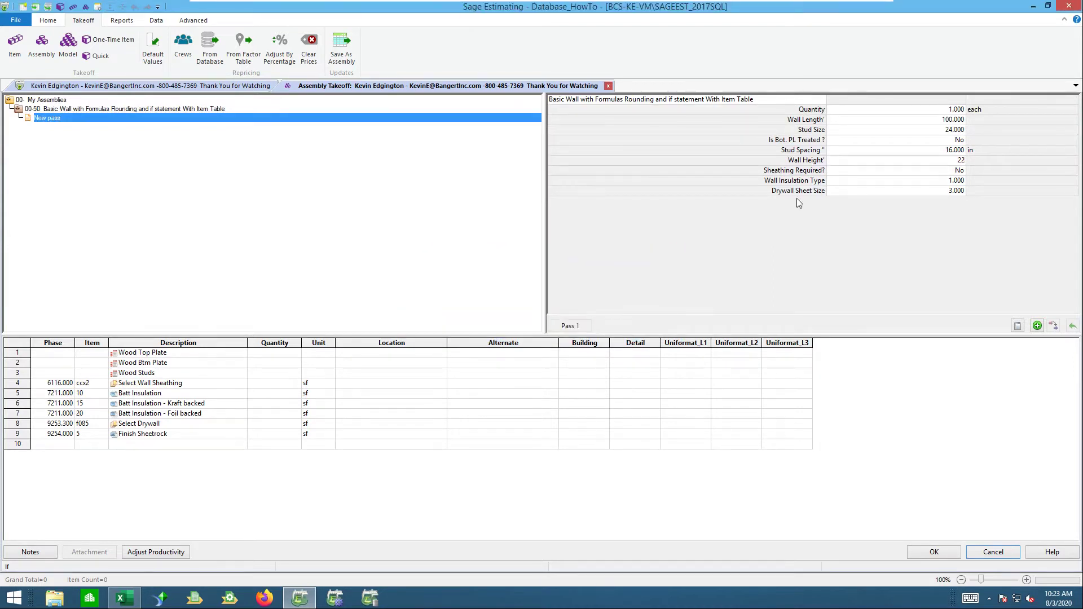
key(Return)
click(993, 552)
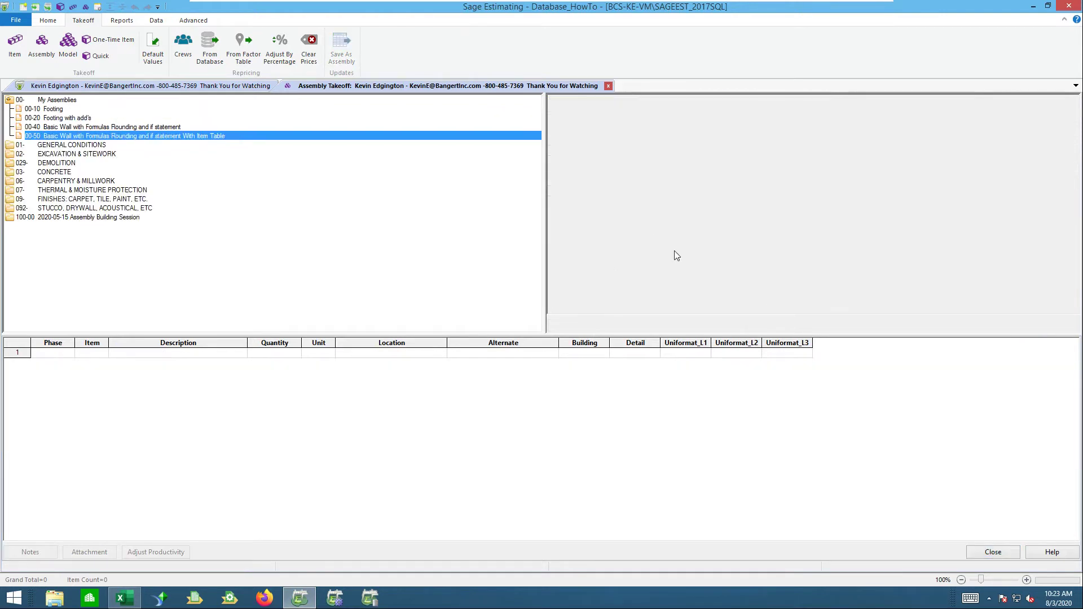
Reopen the Wood Studs item table from assembly 00-50 and inspect the 22 wall height entries for both stud sizes
right_click(234, 139)
click(252, 170)
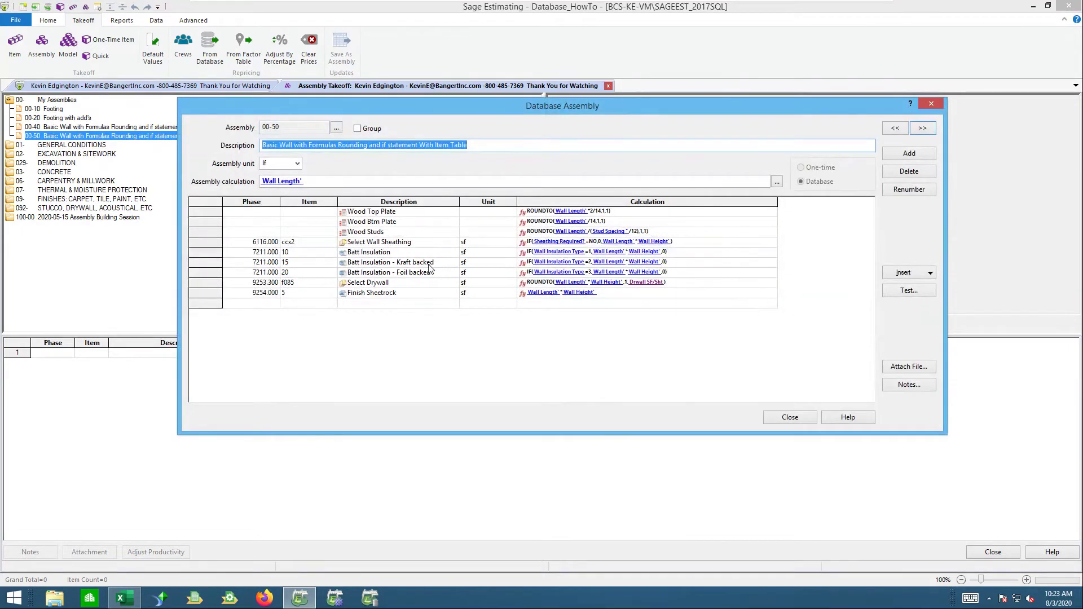
right_click(398, 232)
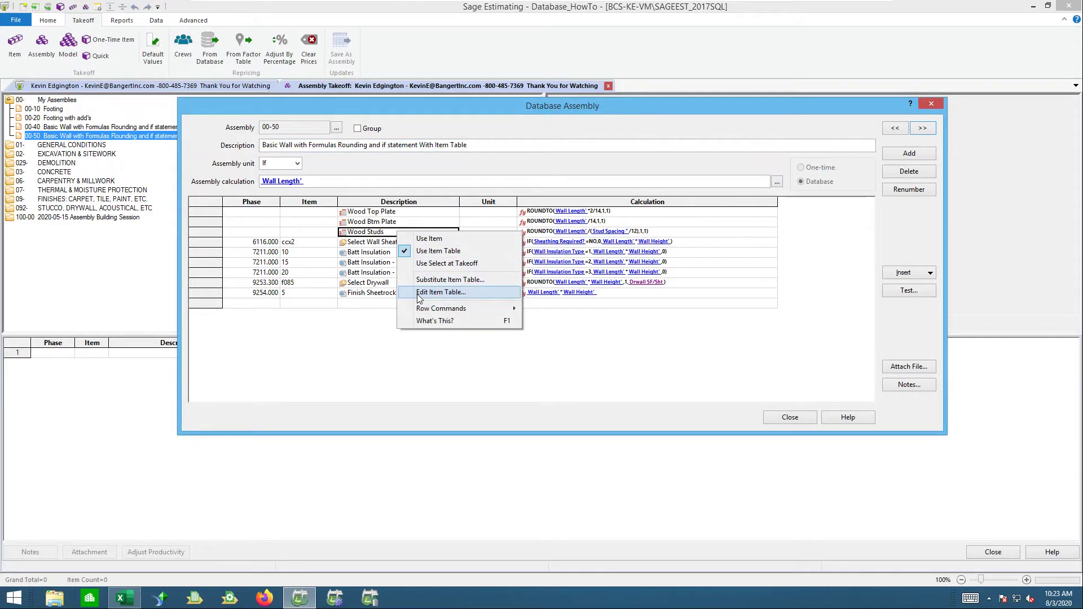
click(419, 293)
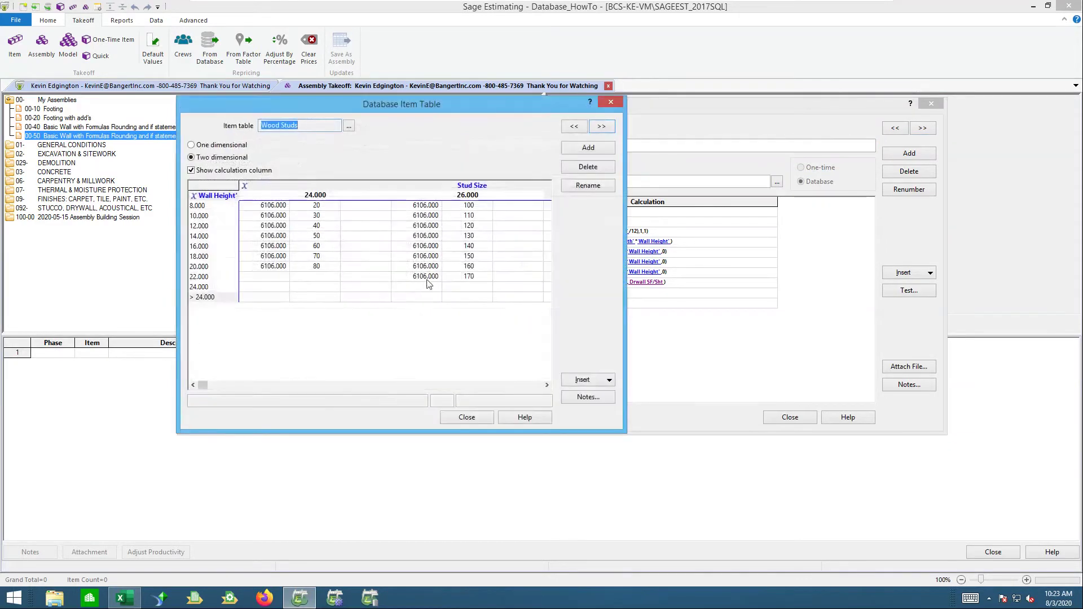
click(428, 278)
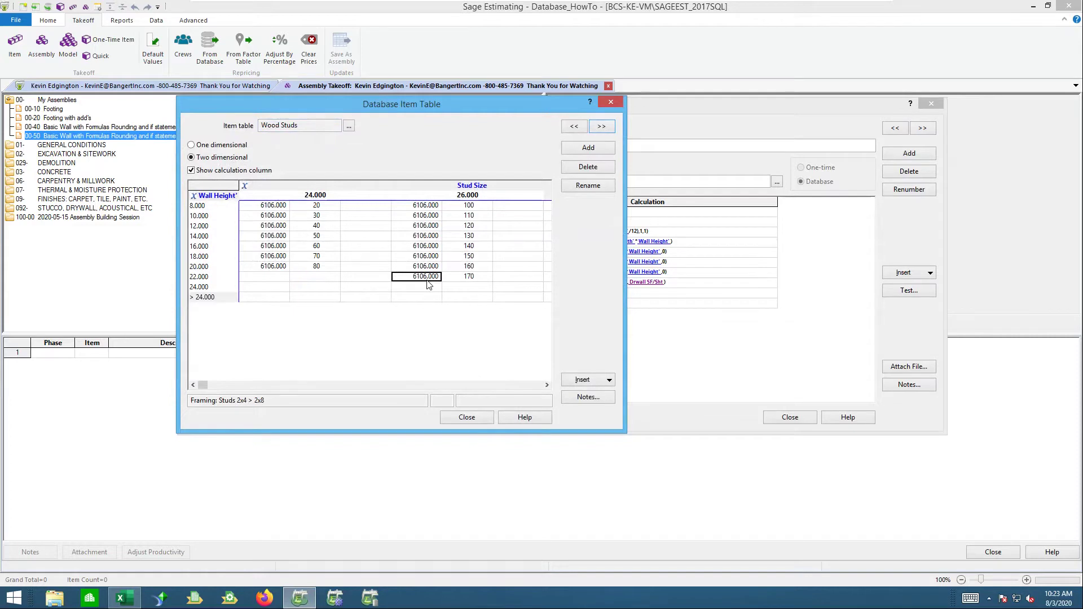
click(314, 281)
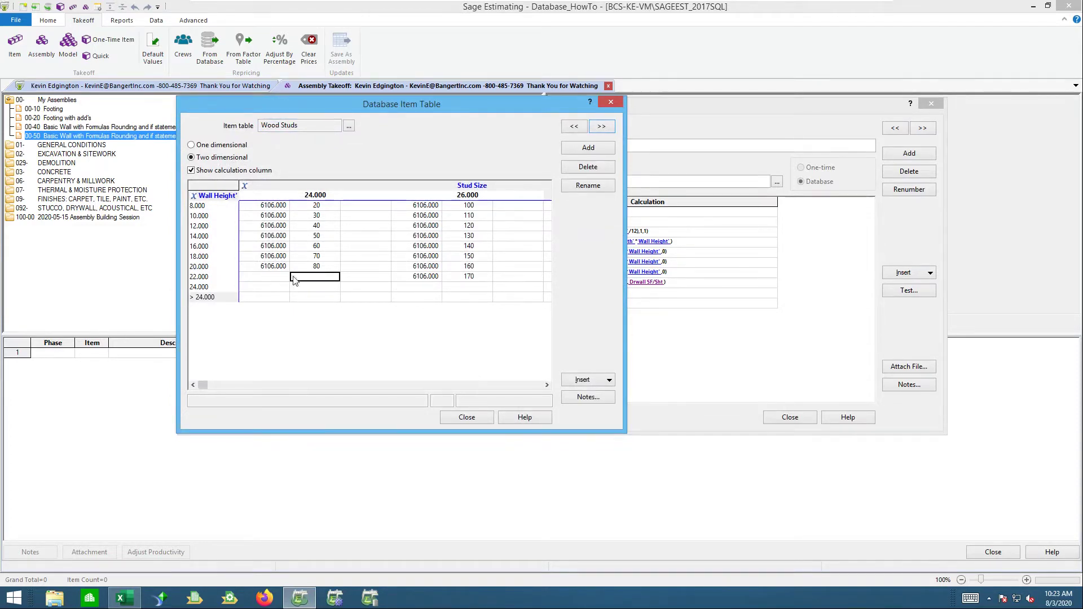
Delete the 24 wall height row from the Wood Studs item table, then save and close the table
right_click(217, 289)
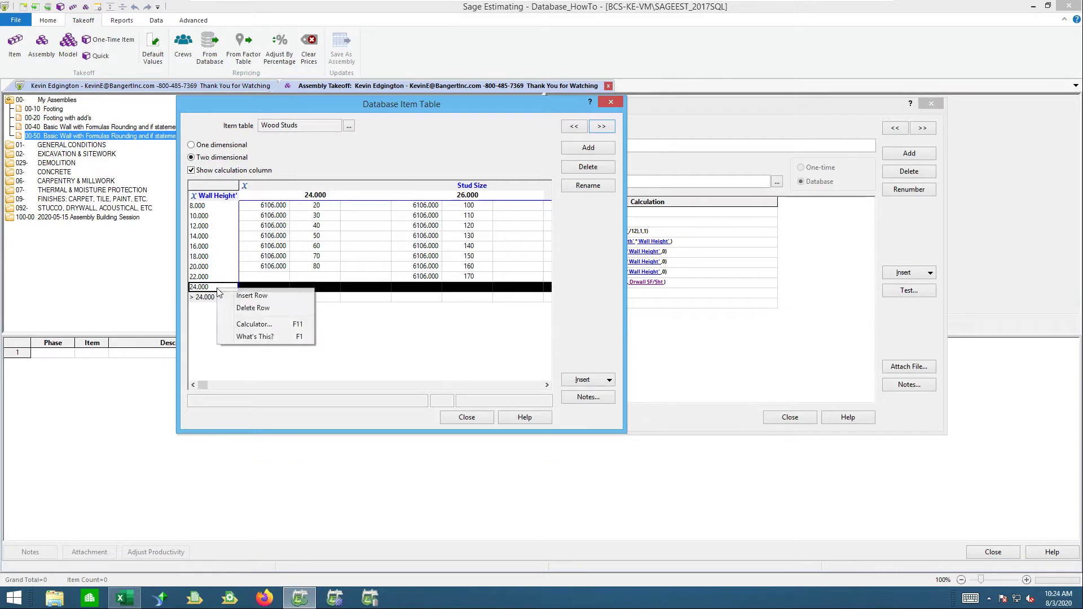
click(238, 307)
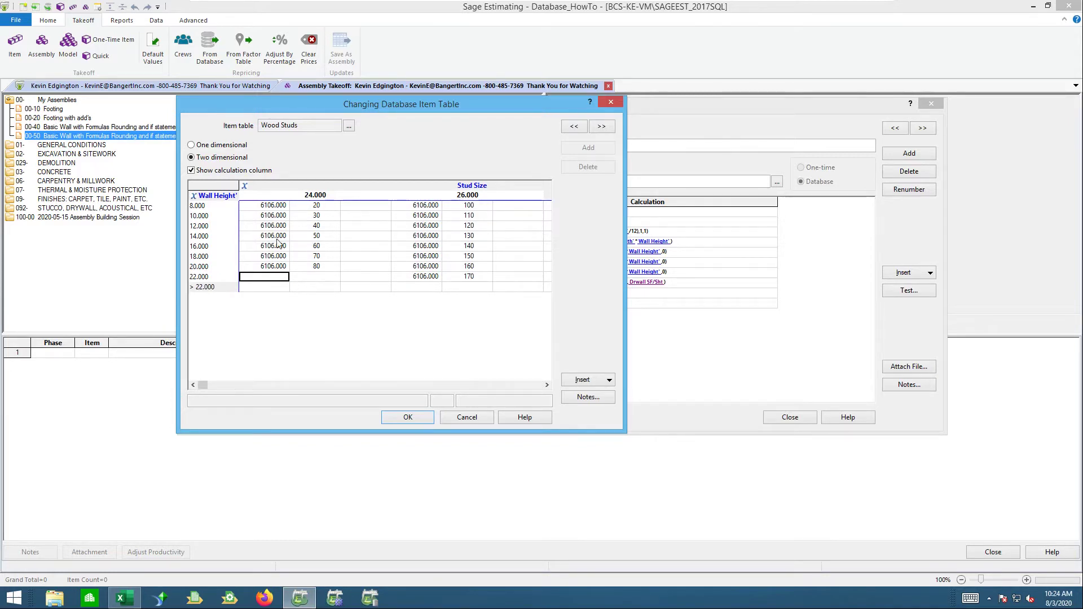
click(307, 281)
click(363, 282)
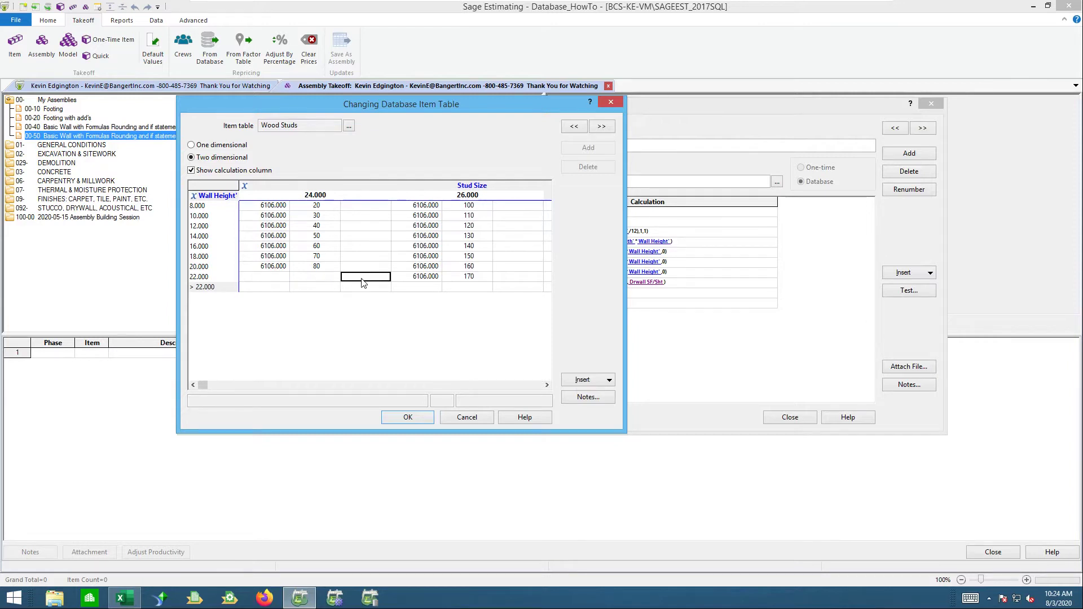
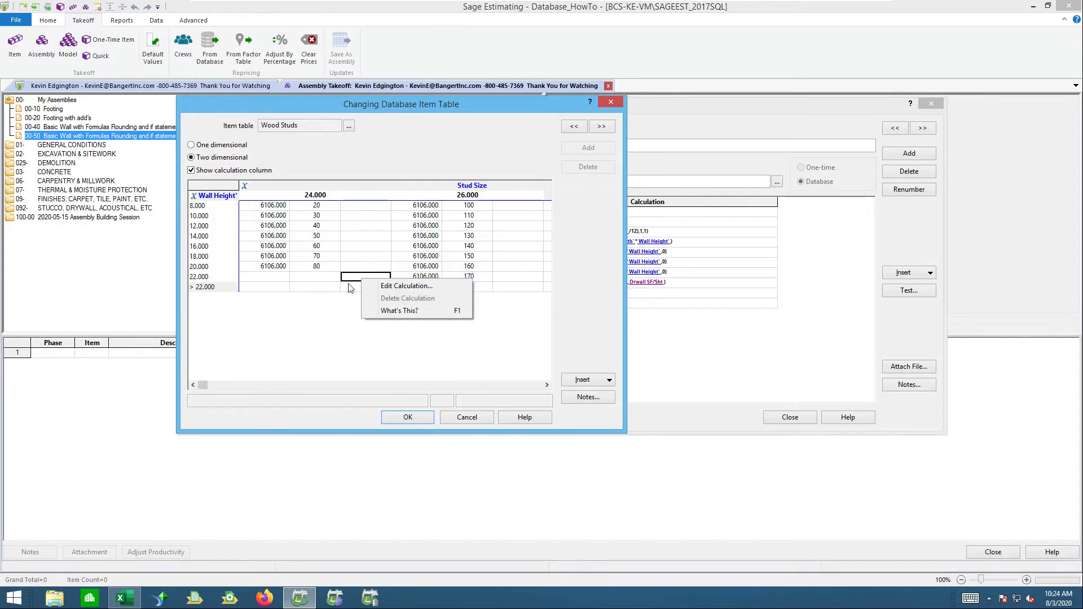
click(405, 420)
click(405, 419)
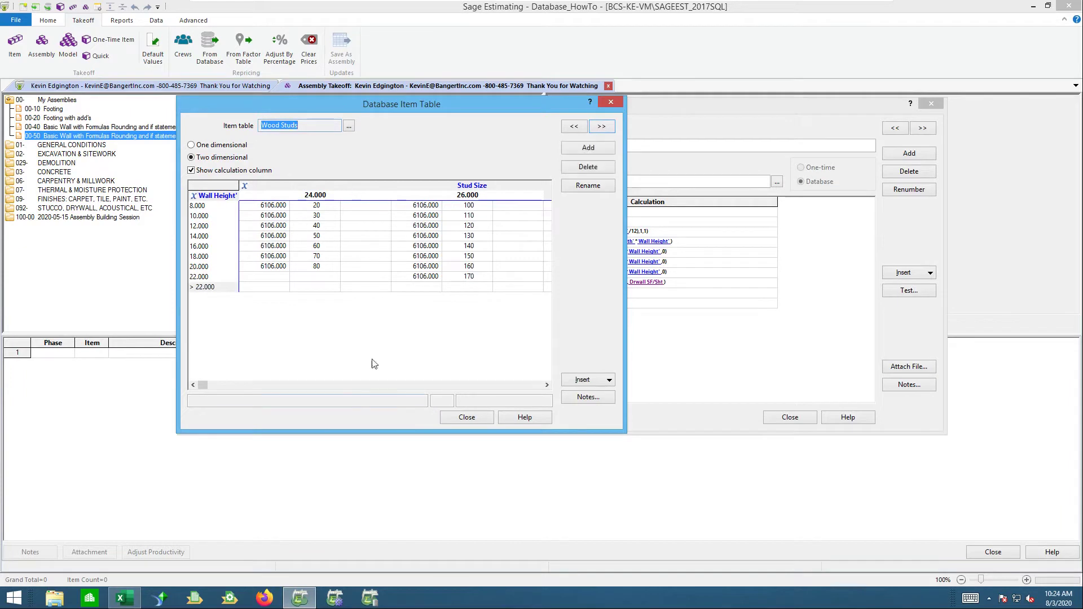
click(452, 417)
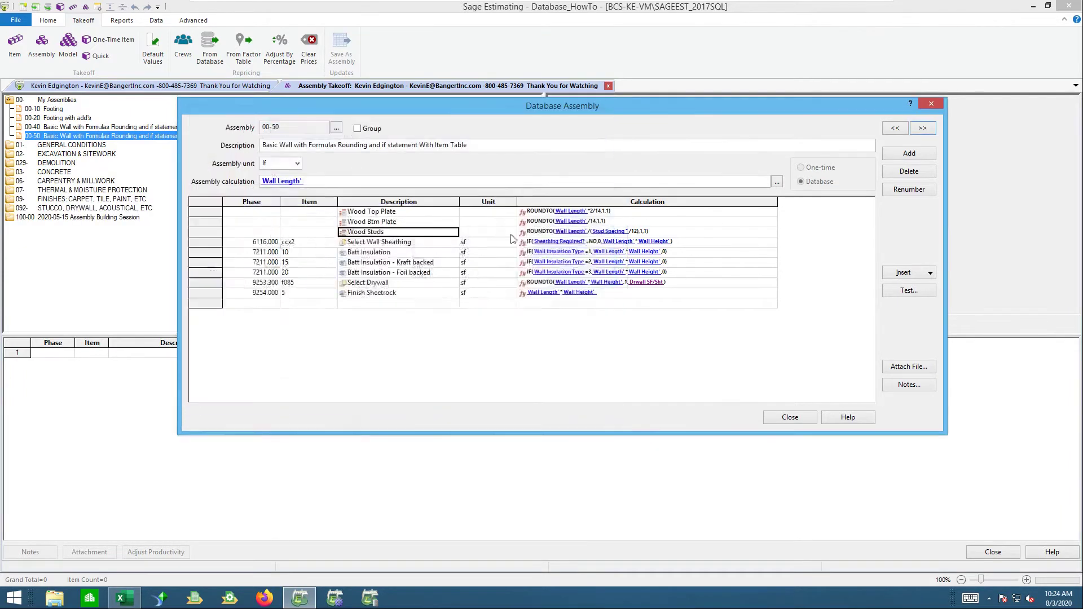
Reopen the Wood Studs item table and open the calculation for wall height 22 and stud size 24 for editing
click(554, 233)
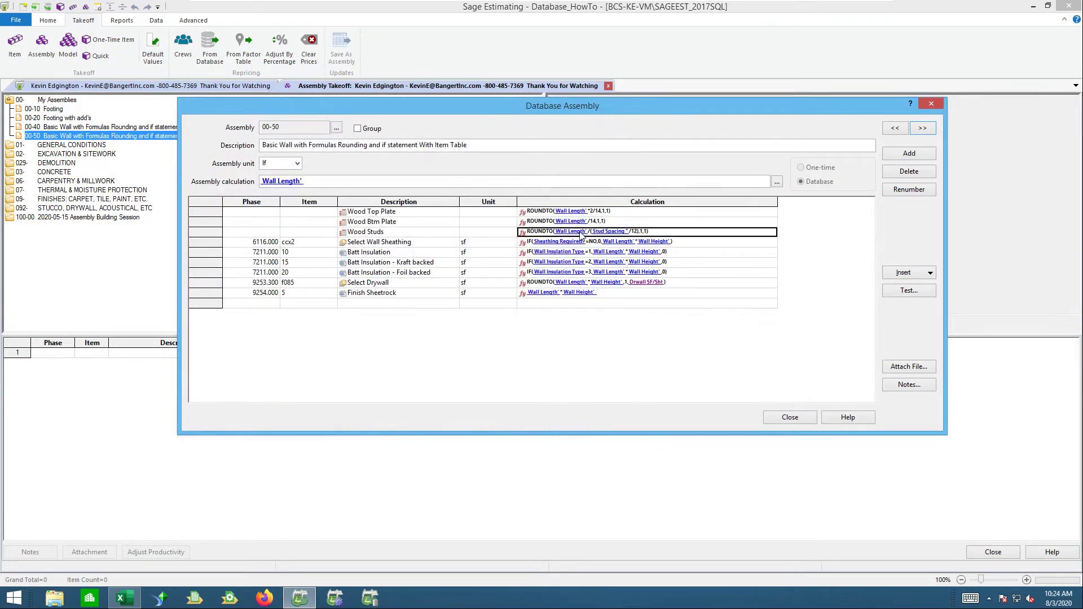
right_click(383, 235)
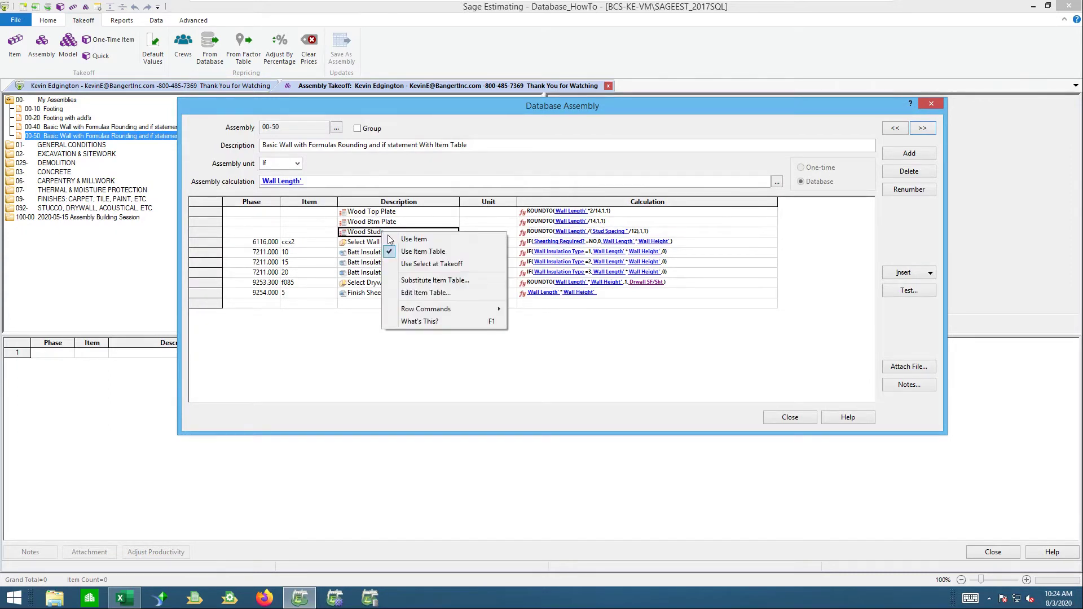
click(408, 294)
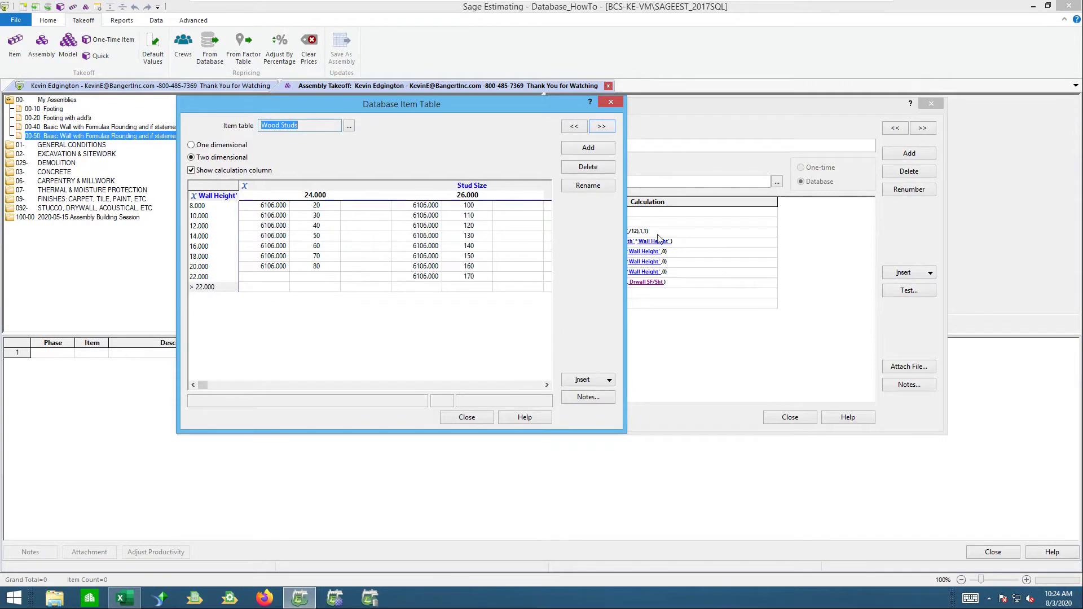
click(360, 277)
right_click(359, 276)
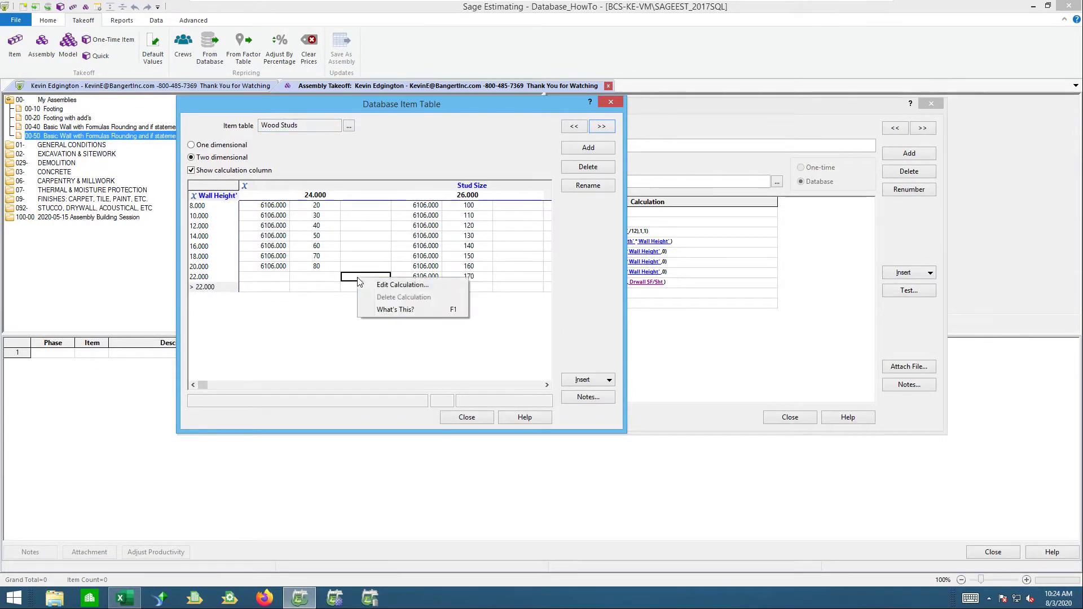
click(373, 286)
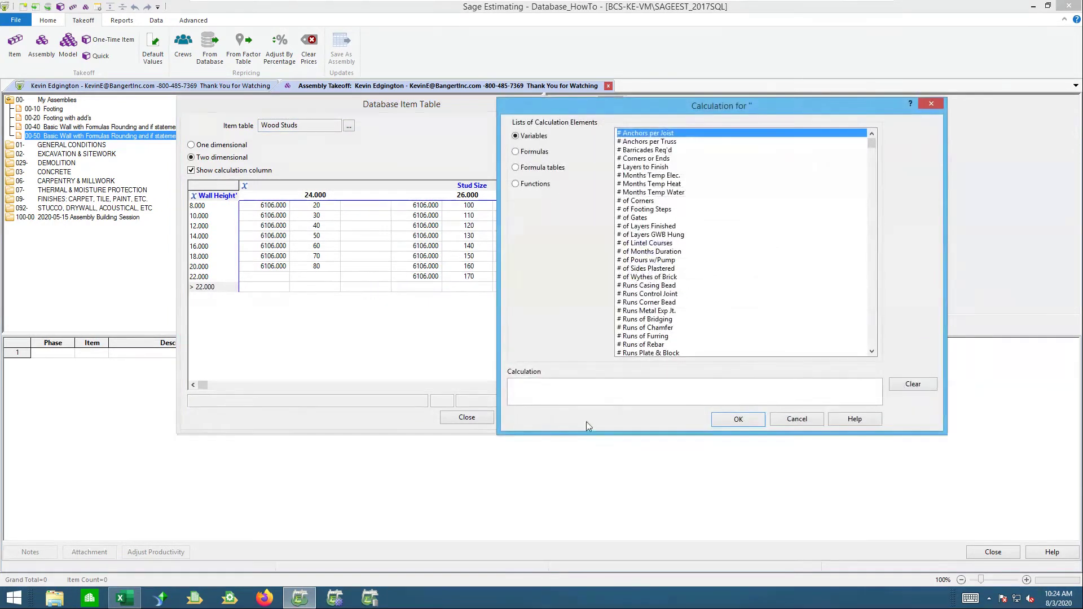
Create a variable named "Invalid !!!!! This Stud Size does not come in selected side and Height" in the calculation
right_click(590, 391)
click(620, 468)
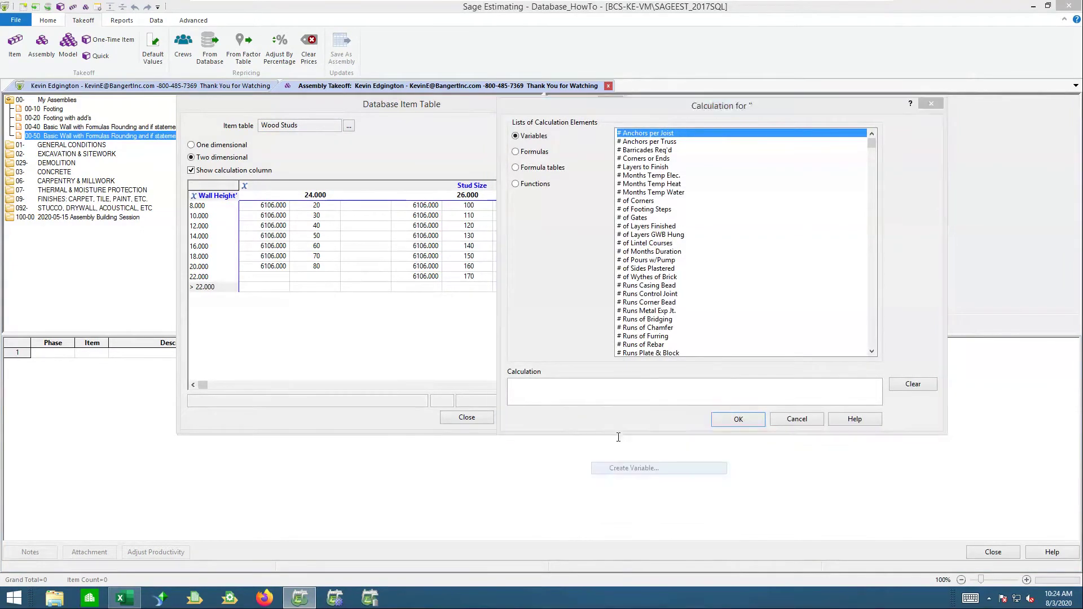
text(Invalid )
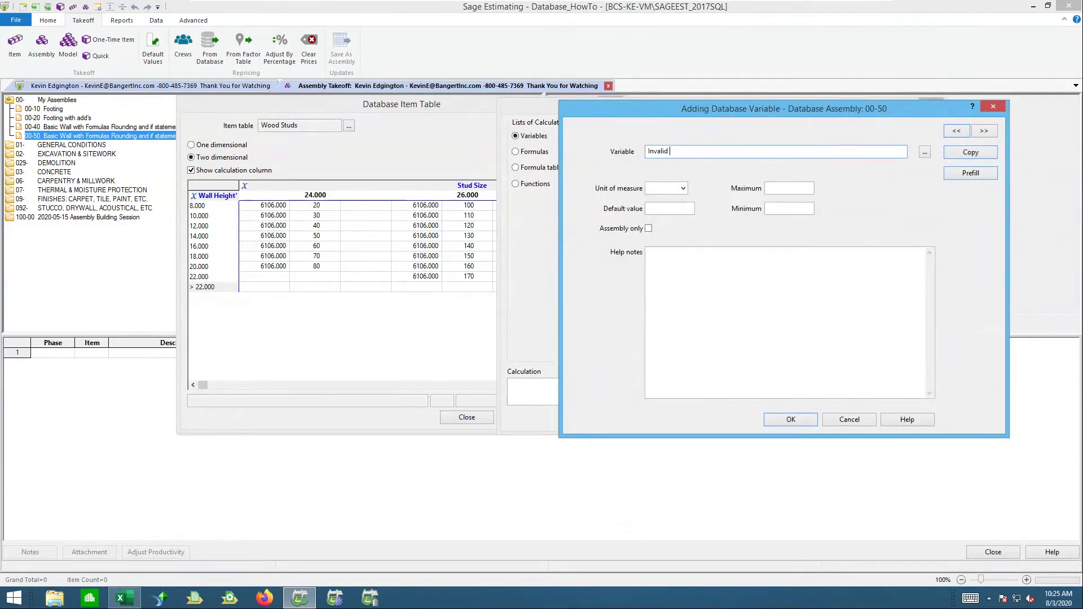
text(!!!!! This Stud Size does not come in selected side)
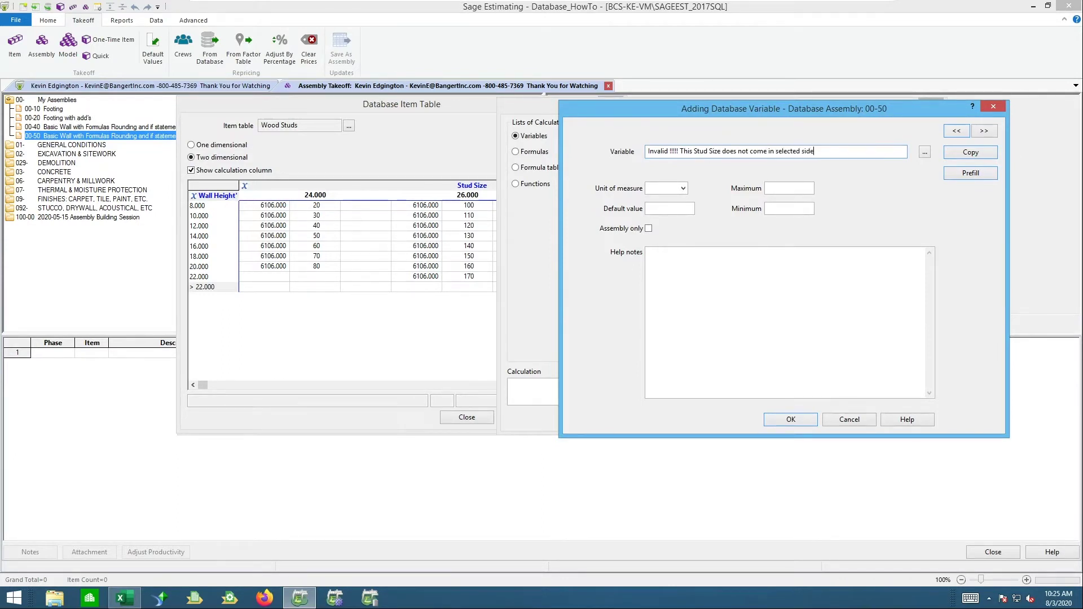
text( and Height)
click(792, 420)
click(848, 420)
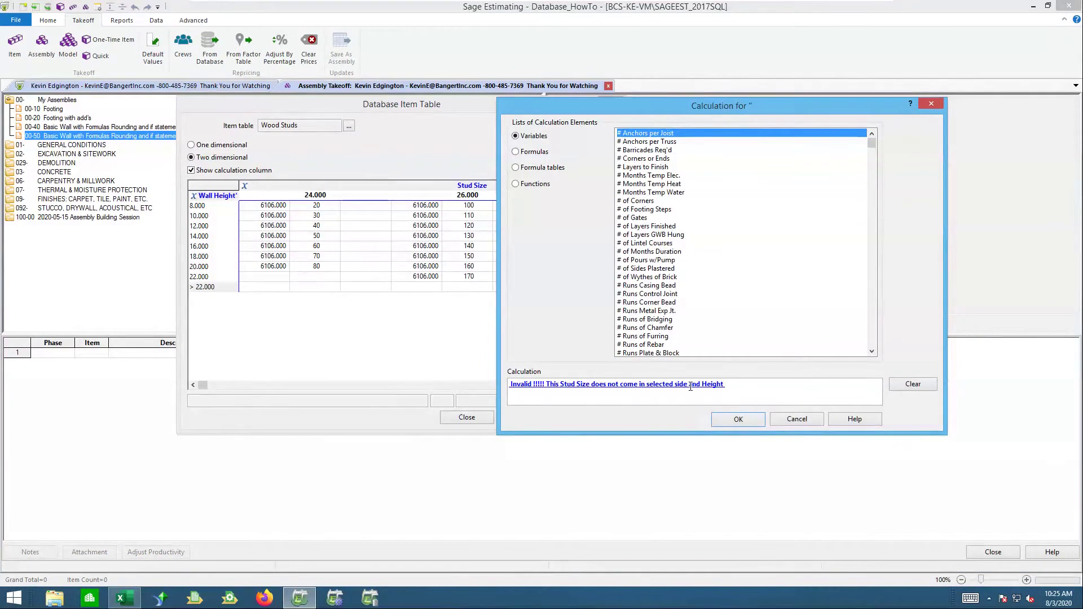
Add variable help notes "You either have to takeoff off this item your self or change wall height and stud size to something valid." and save the calculation
right_click(689, 388)
click(725, 464)
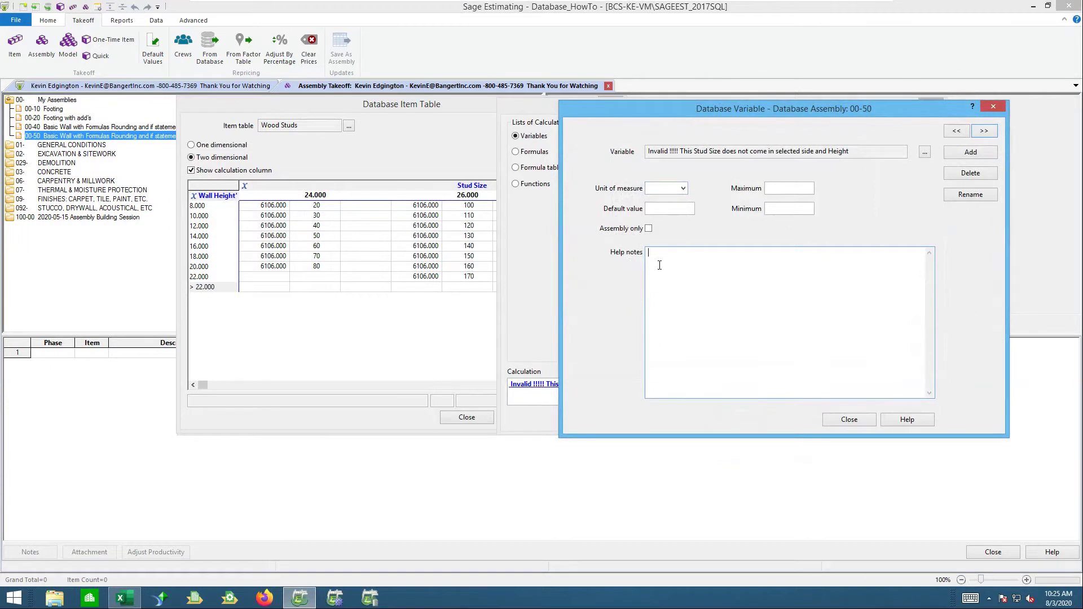
text(Yoy either have to)
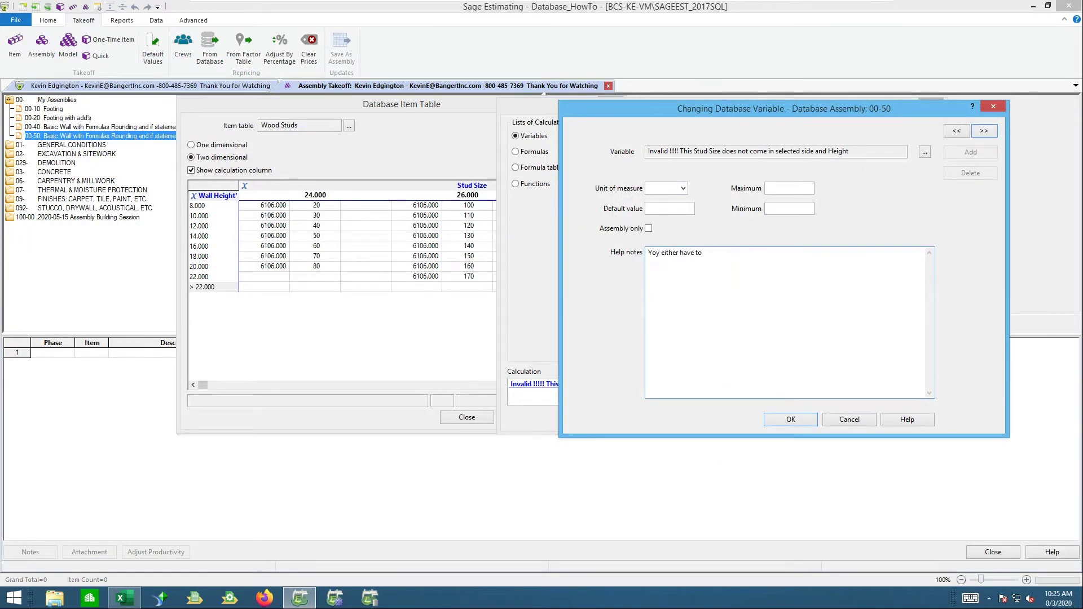
text( makeoff off this item your self or change wal l height and stud)
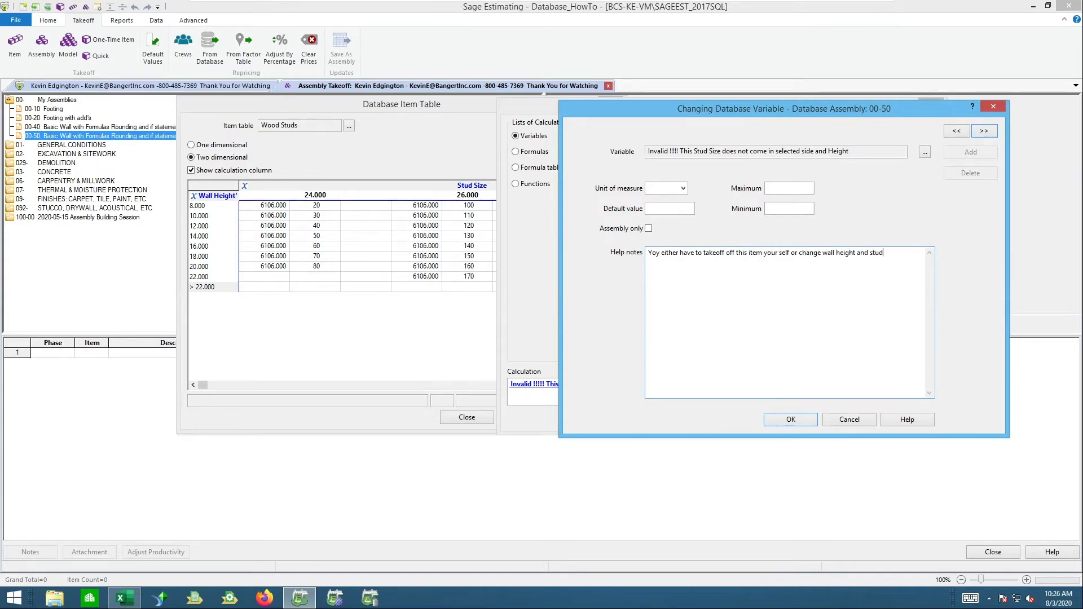
text( size to something)
key(BackSpace)
text(u)
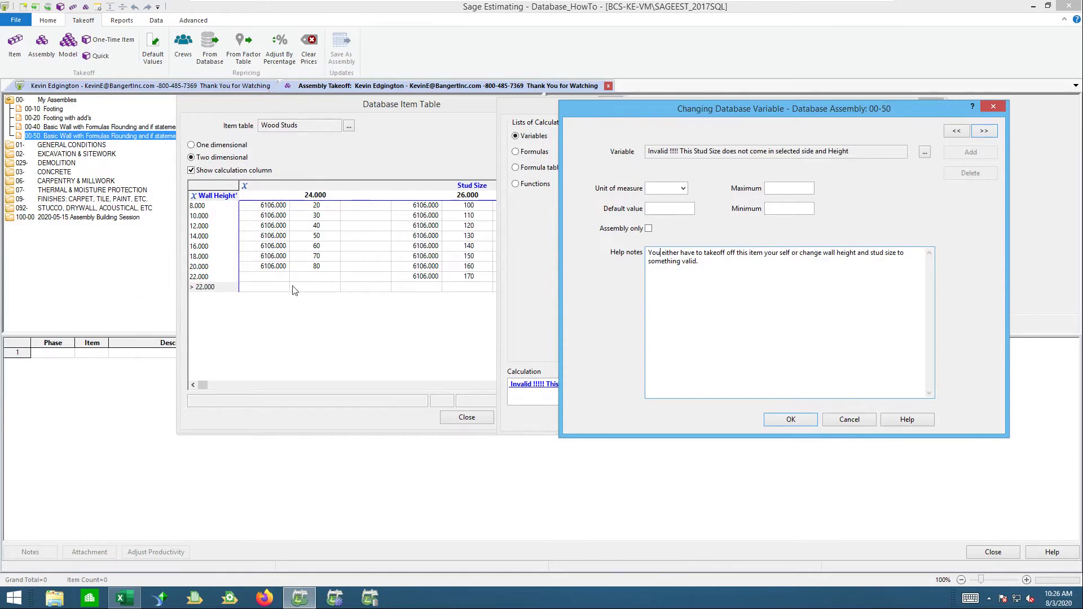
click(793, 422)
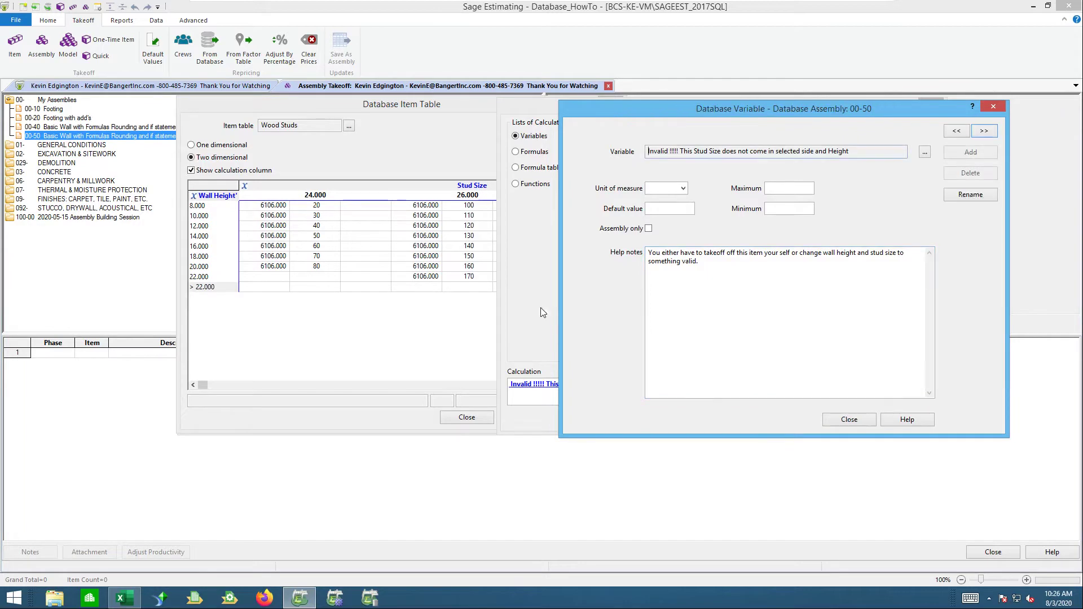
click(850, 421)
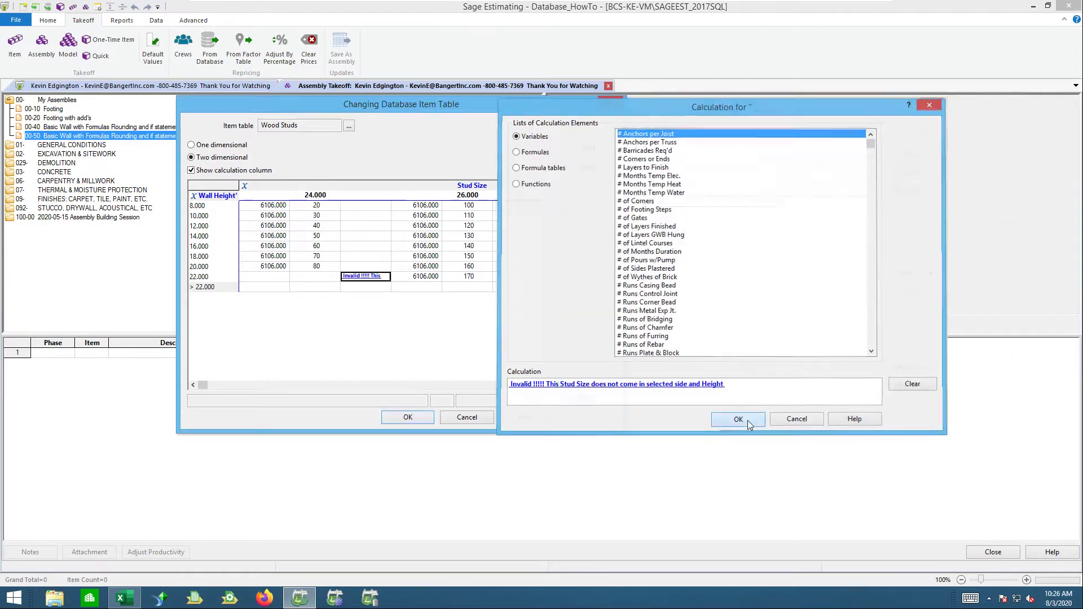
click(739, 419)
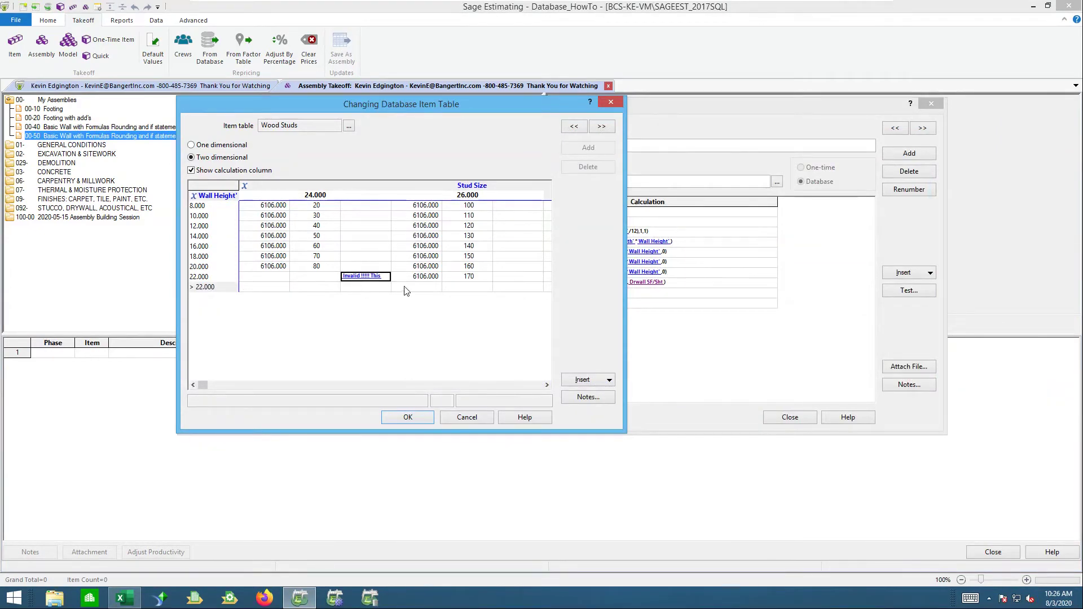
Look through the 6106.000 Framing: Studs 2x4 > 2x8 items for the empty stud size 26 cell above wall height 22, inserting none
click(466, 289)
right_click(466, 290)
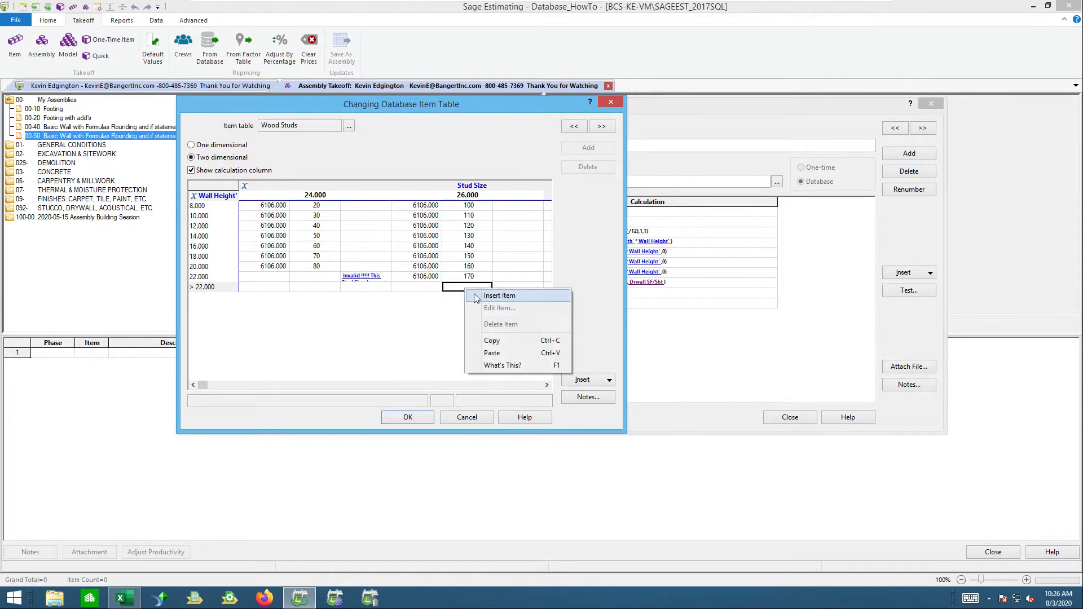
click(476, 294)
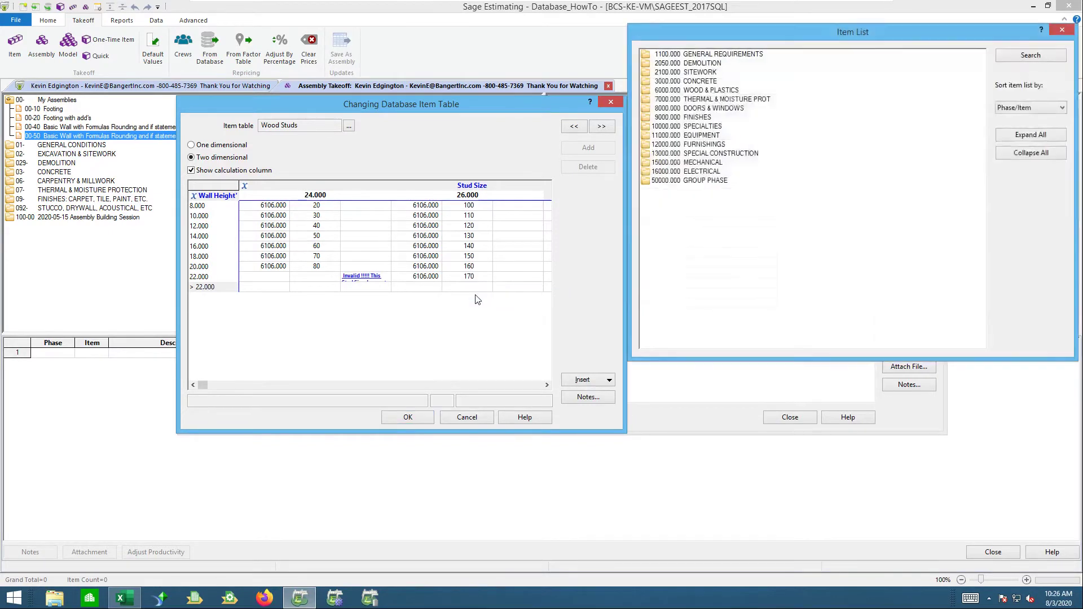
double_click(700, 91)
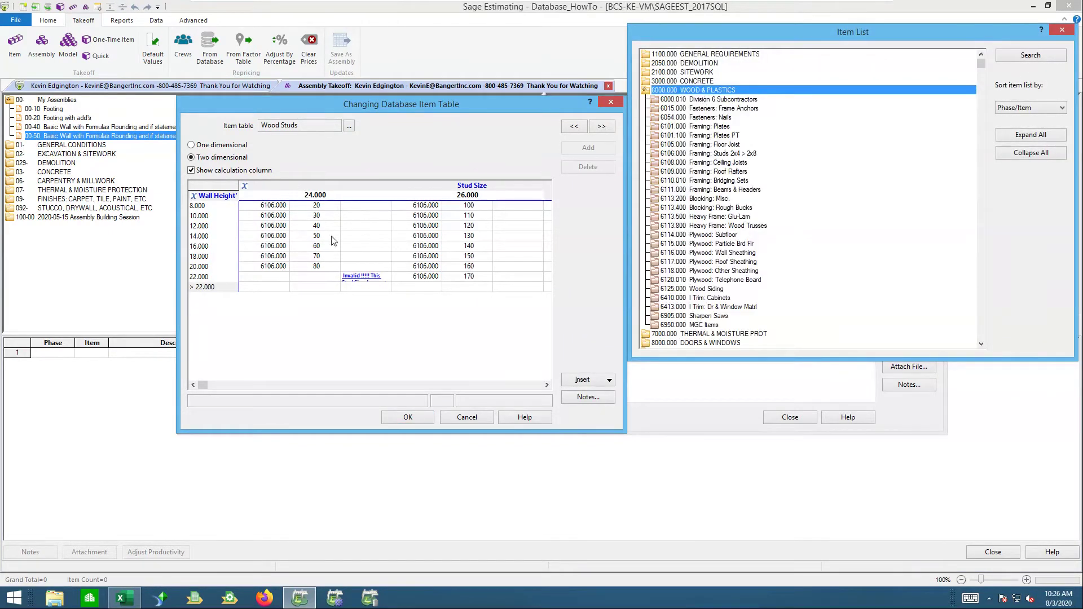
double_click(713, 155)
click(713, 162)
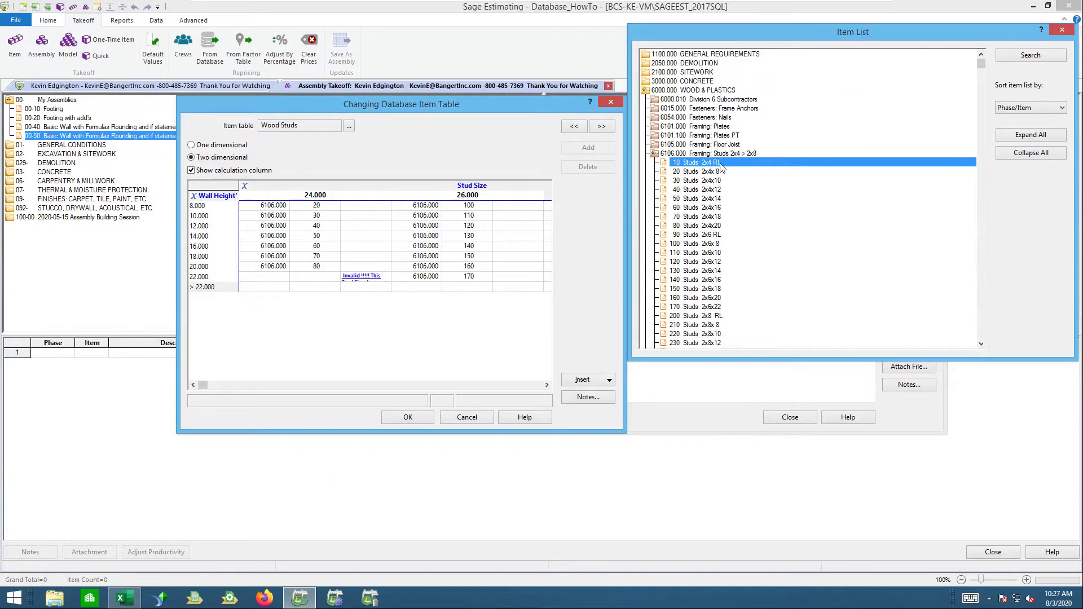
click(1062, 34)
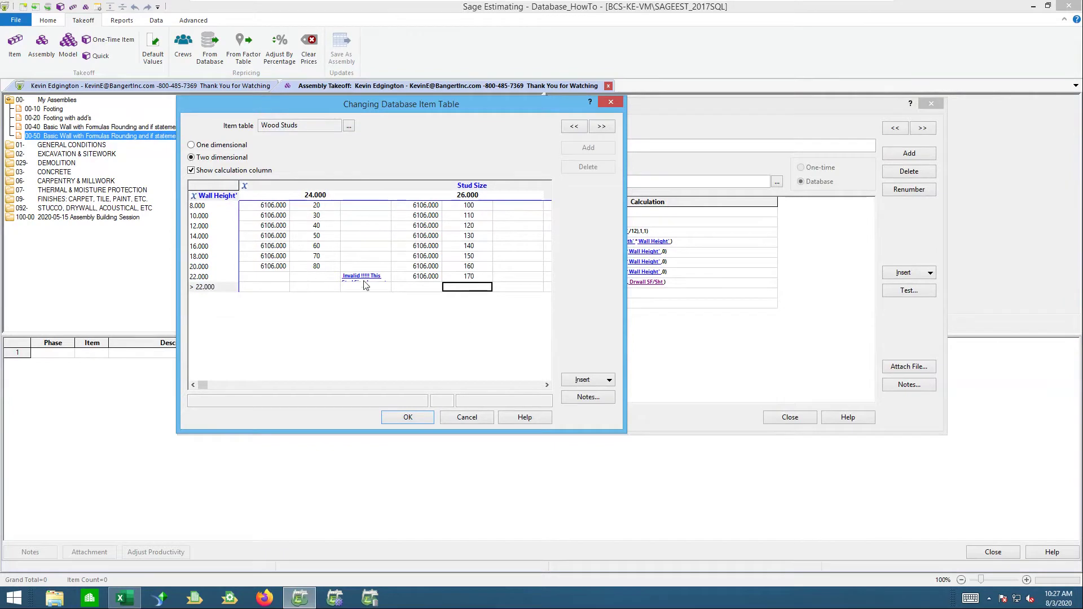
Save and close the Wood Studs item table, then open assembly 00-50 for takeoff at its Wall Length' value
click(407, 418)
click(468, 419)
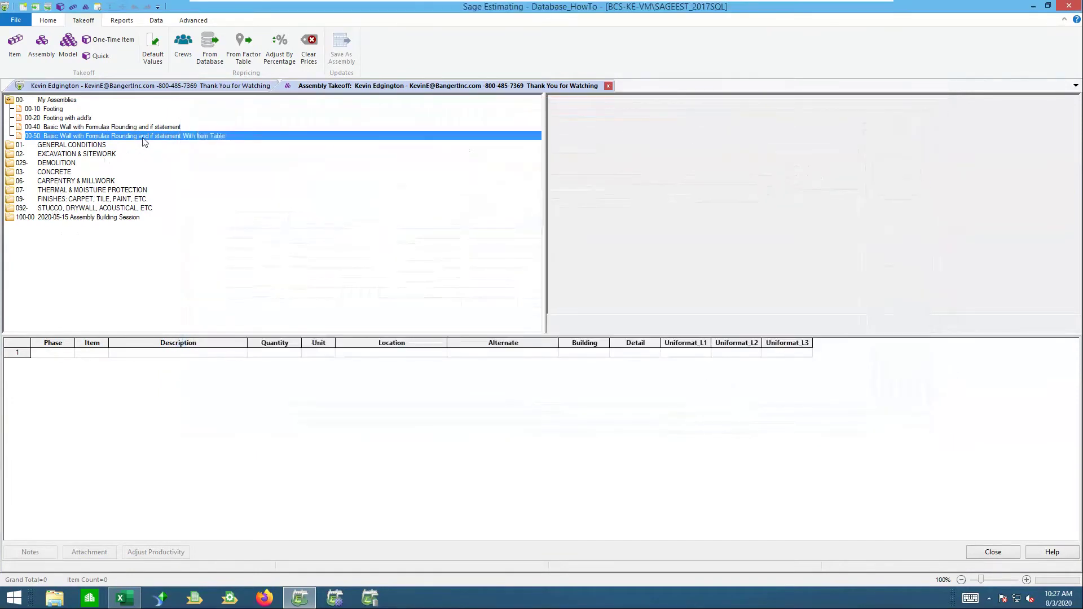
double_click(137, 137)
click(881, 122)
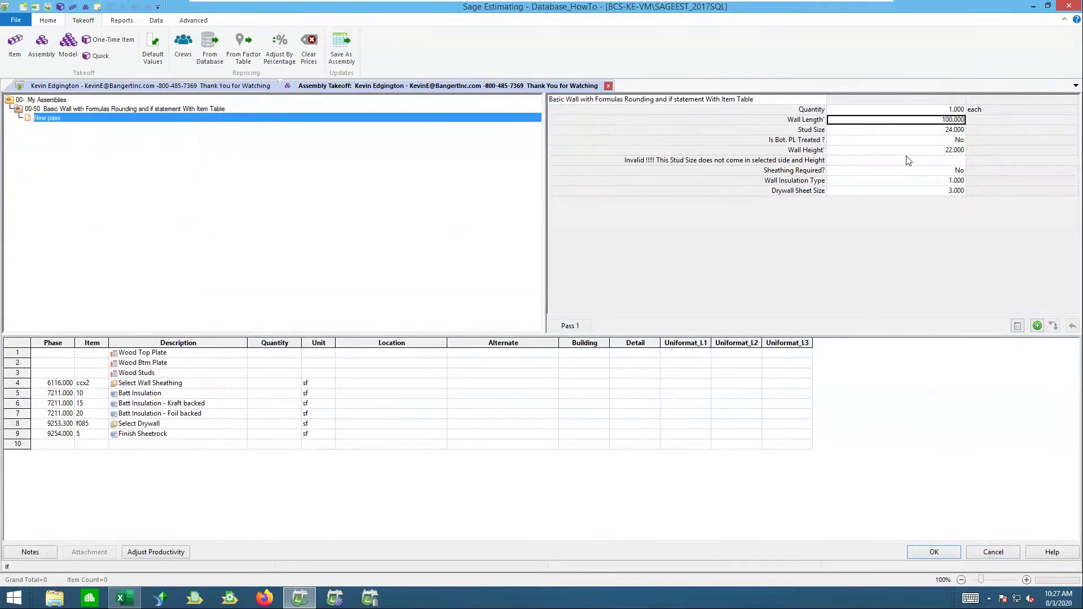
Keep Wall Height' at 22 and set Stud Size to 26 in the new pass of assembly 00-50
key(Return)
key(Return)
key(Return)
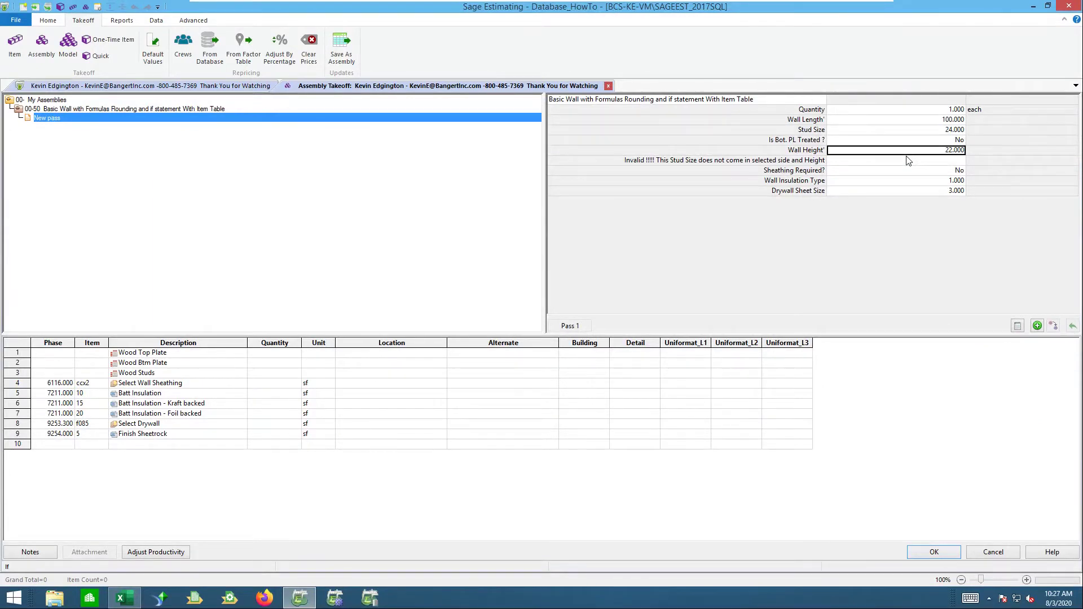
key(Up)
key(Up)
text(26)
key(Return)
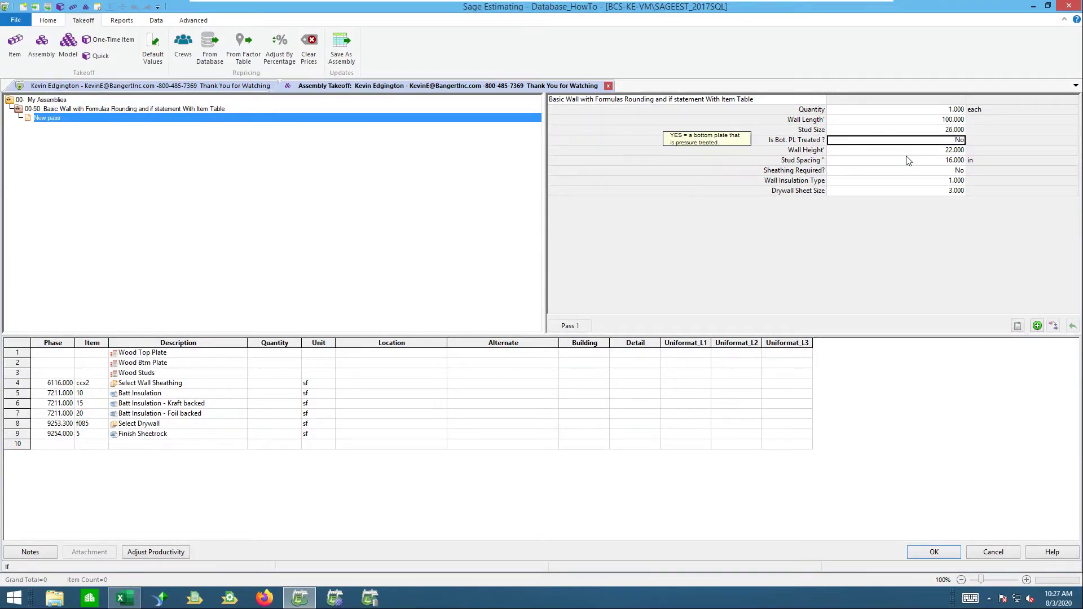
Generate the pass with the remaining values and f085 GWB 5/8x8 Fire Code drywall, check the wood studs line, and cancel the takeoff
key(Return)
key(Return)
key(Return)
key(Return)
key(Return)
key(Return)
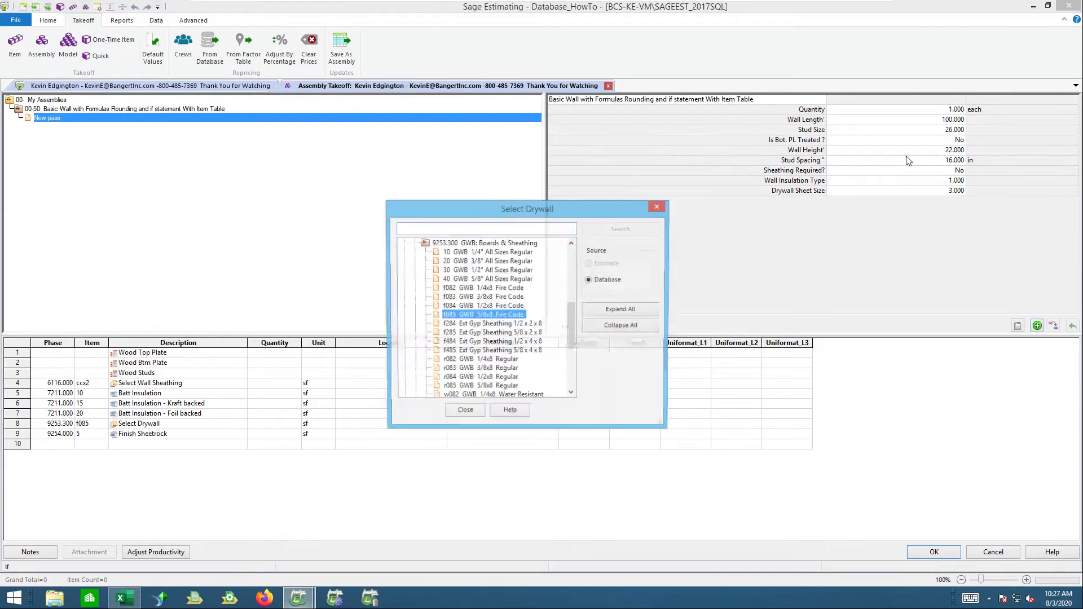
key(Return)
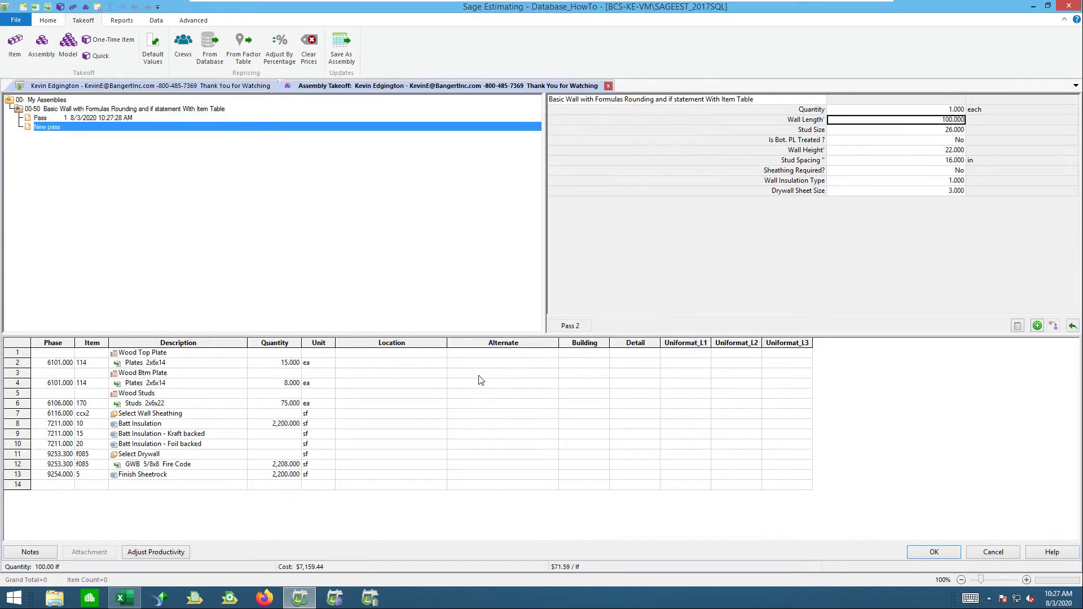
click(143, 405)
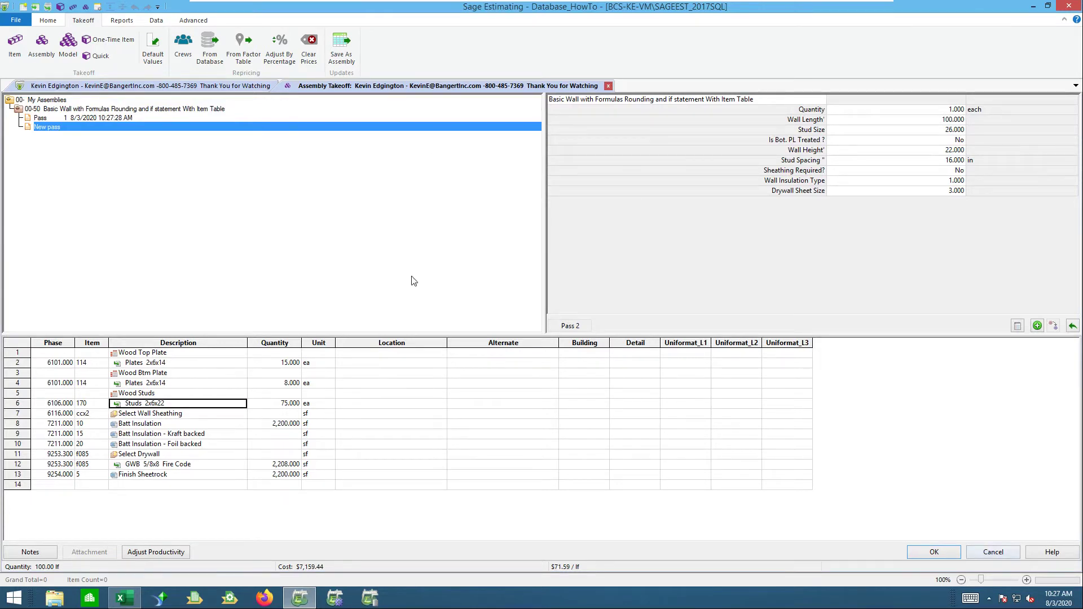
click(991, 555)
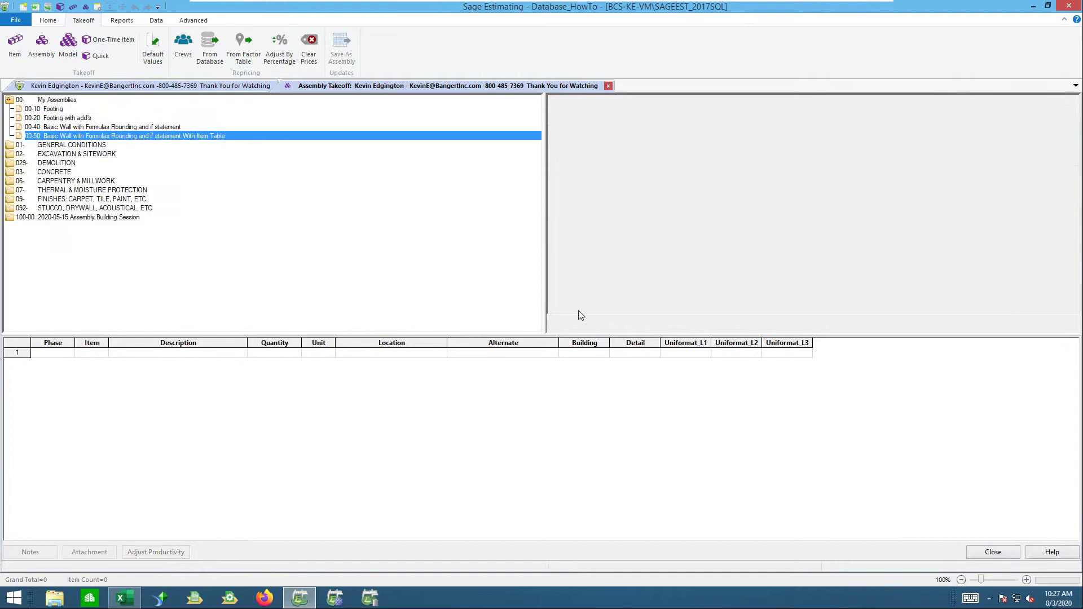
Reopen assembly 00-50, generate a pass with stud size 24 and wall height 22 without choosing drywall, and undo that pass
double_click(231, 137)
click(923, 131)
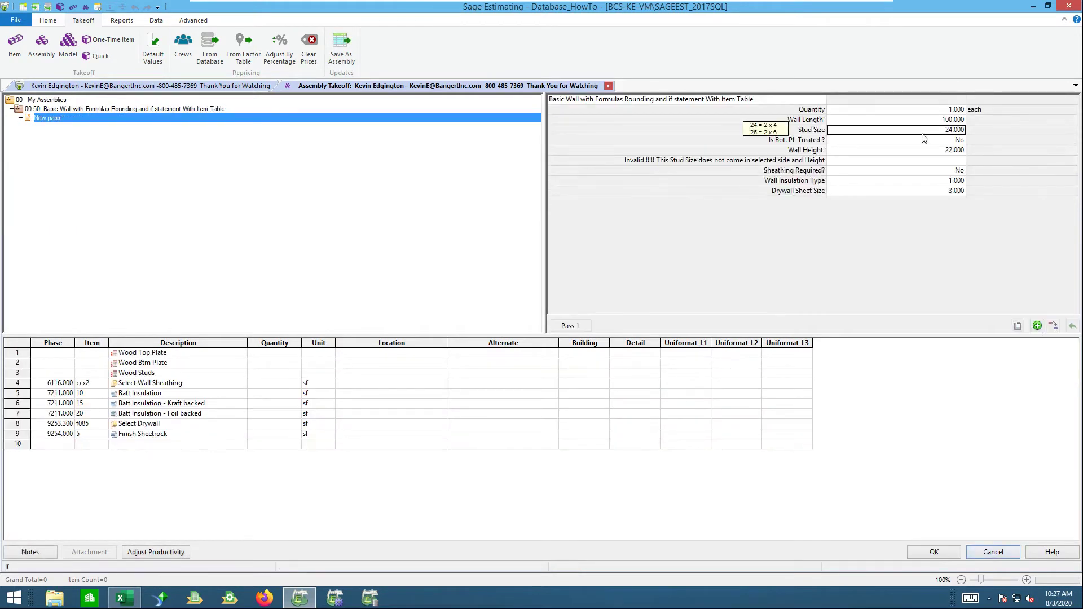
key(Return)
key(Return)
key(Return)
key(Return)
key(Return)
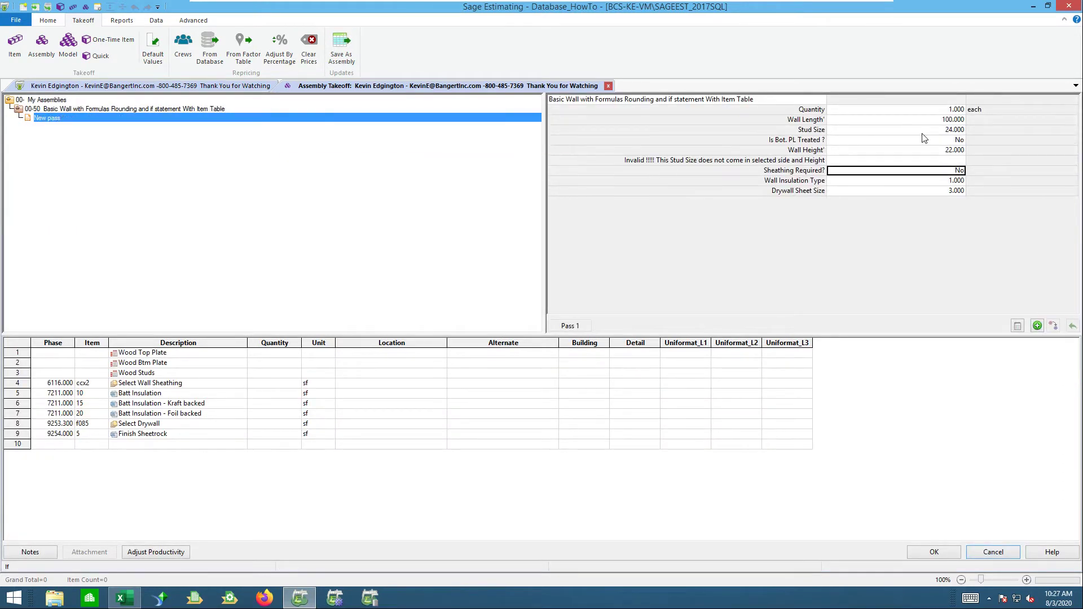
key(Return)
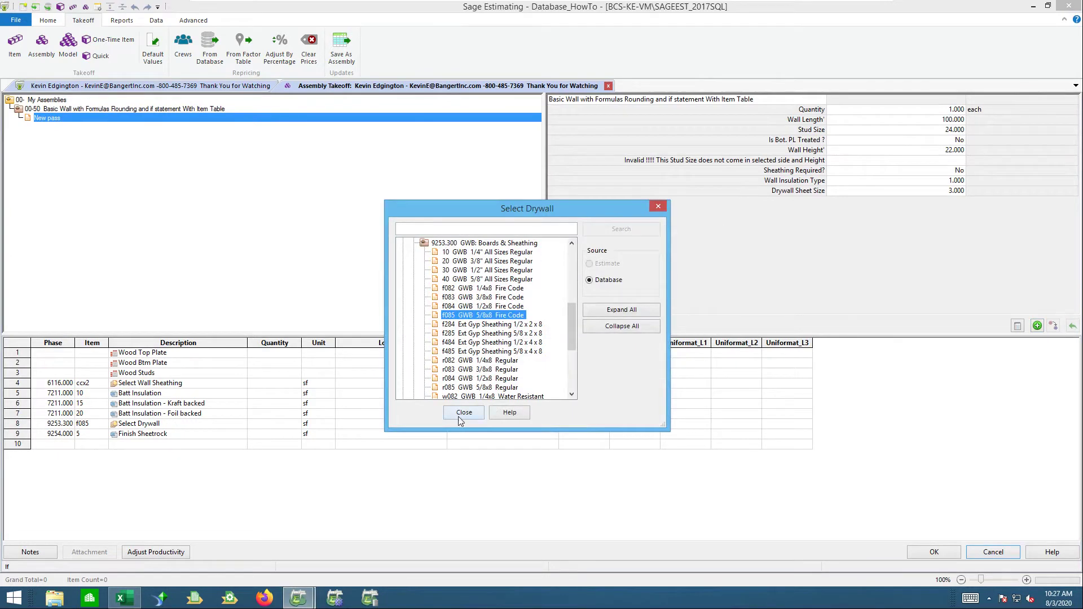
click(658, 207)
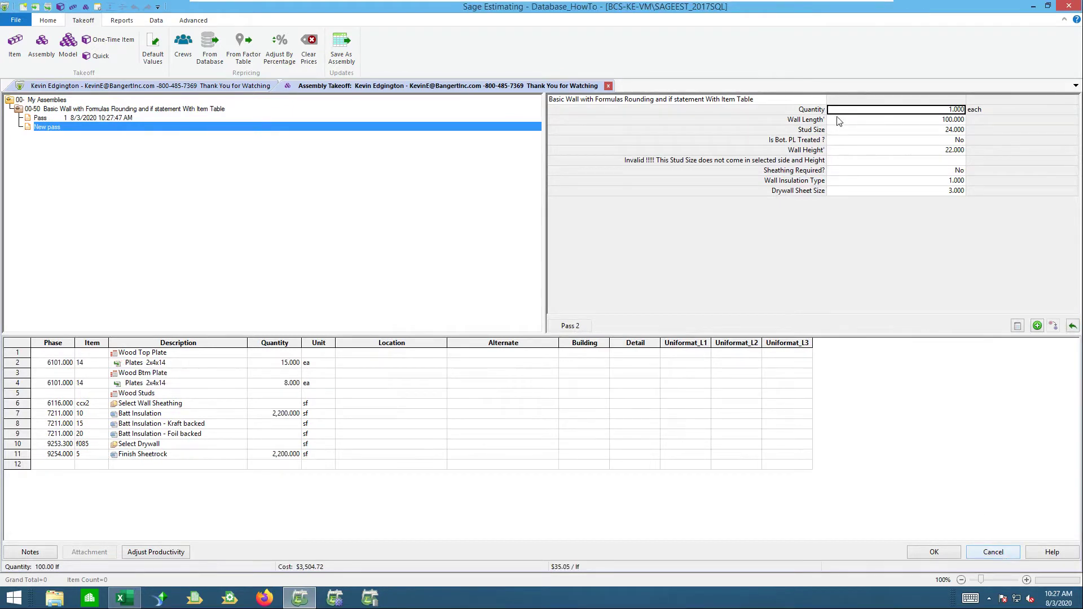
click(1073, 327)
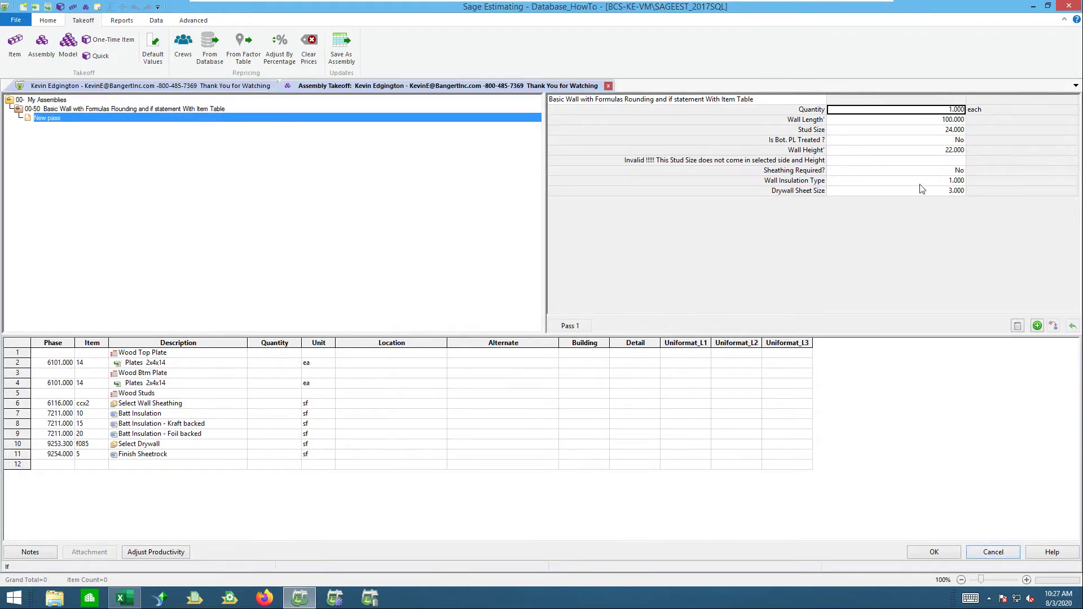
Step through the pass variables from Wall Length' and read the help note of the "Invalid !!!!!" variable
click(876, 121)
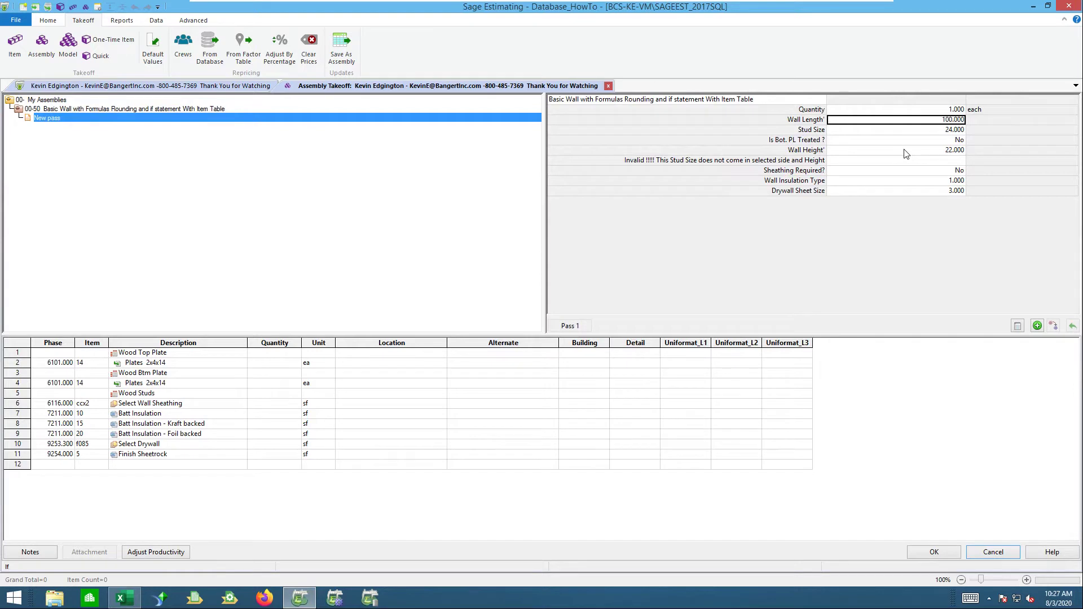
key(Return)
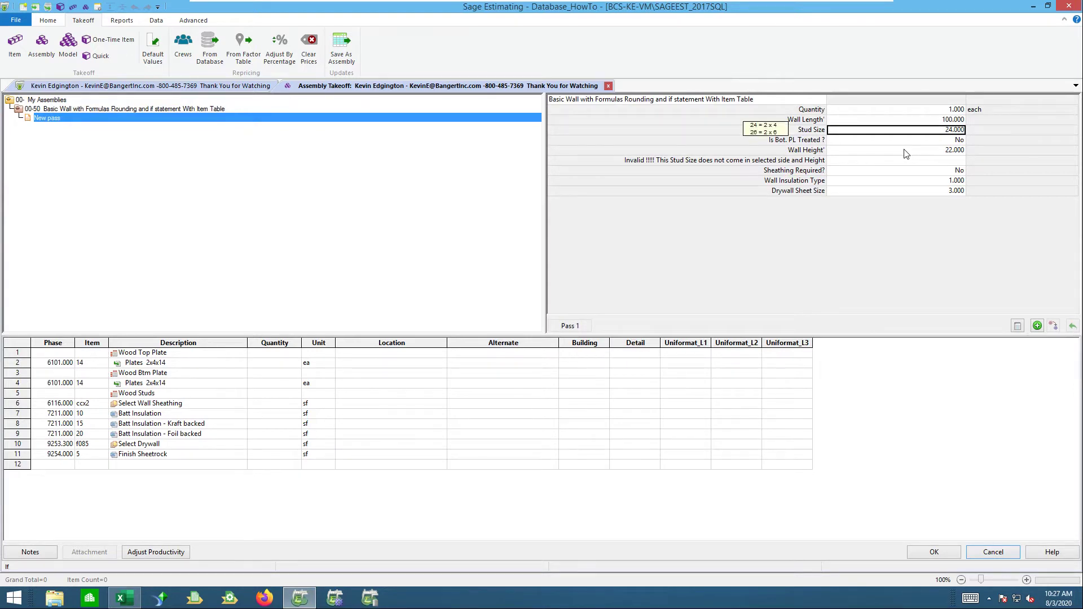
key(Return)
key(Return)
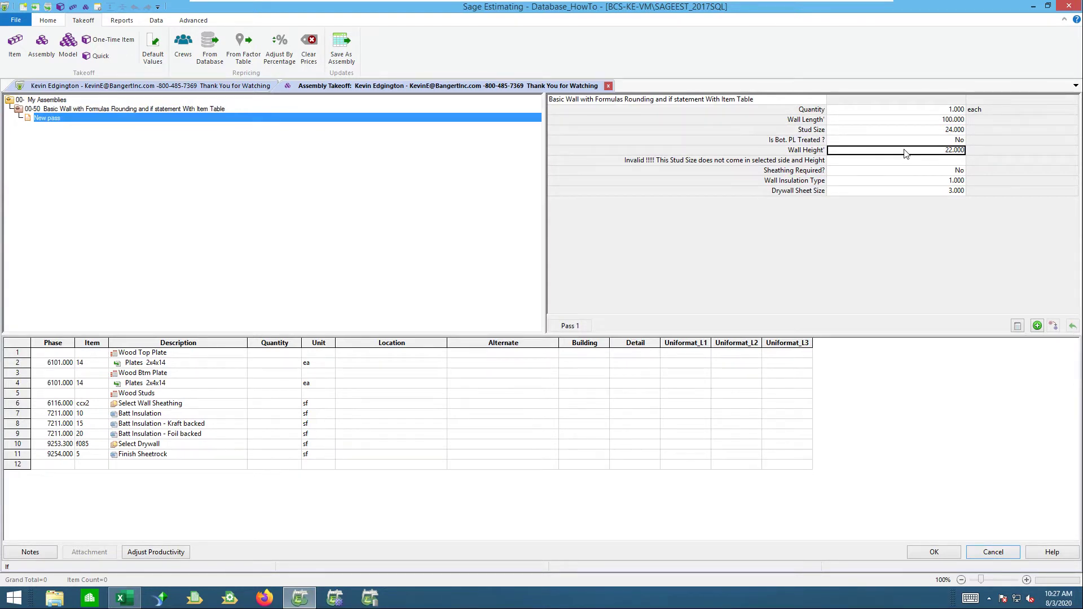
key(Return)
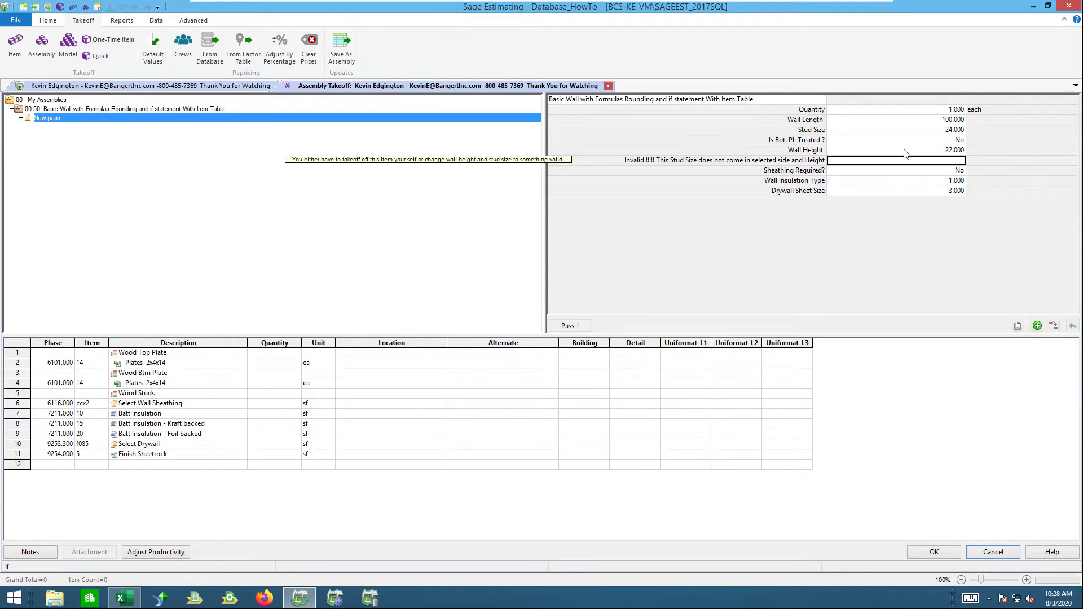
key(Return)
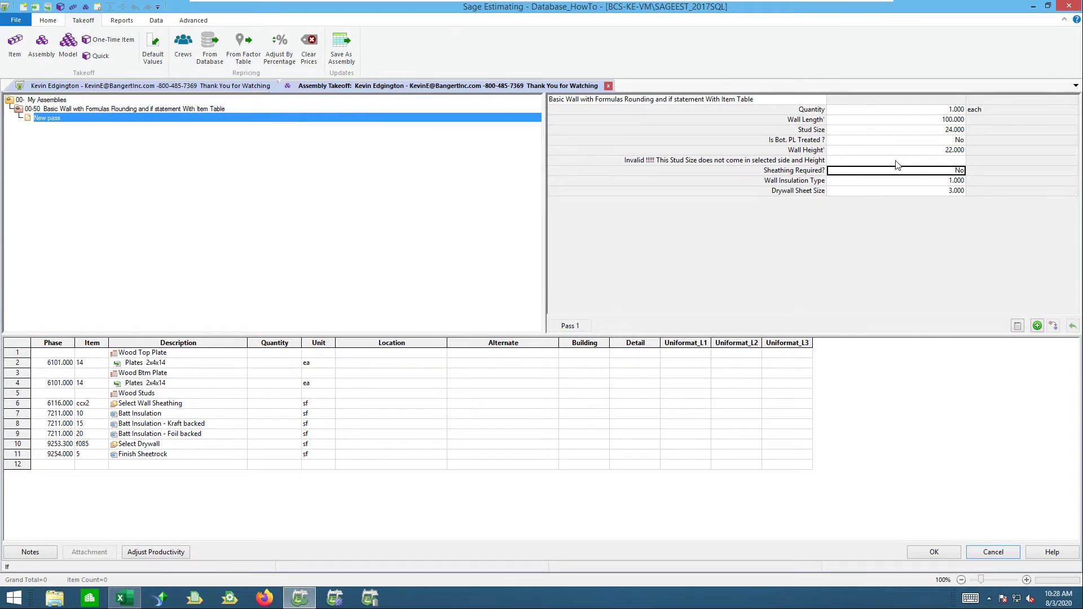
Edit the "Invalid !!!!!" variable, setting its default value to 0 and adding "Enter 9 to continue" to its help notes
right_click(898, 163)
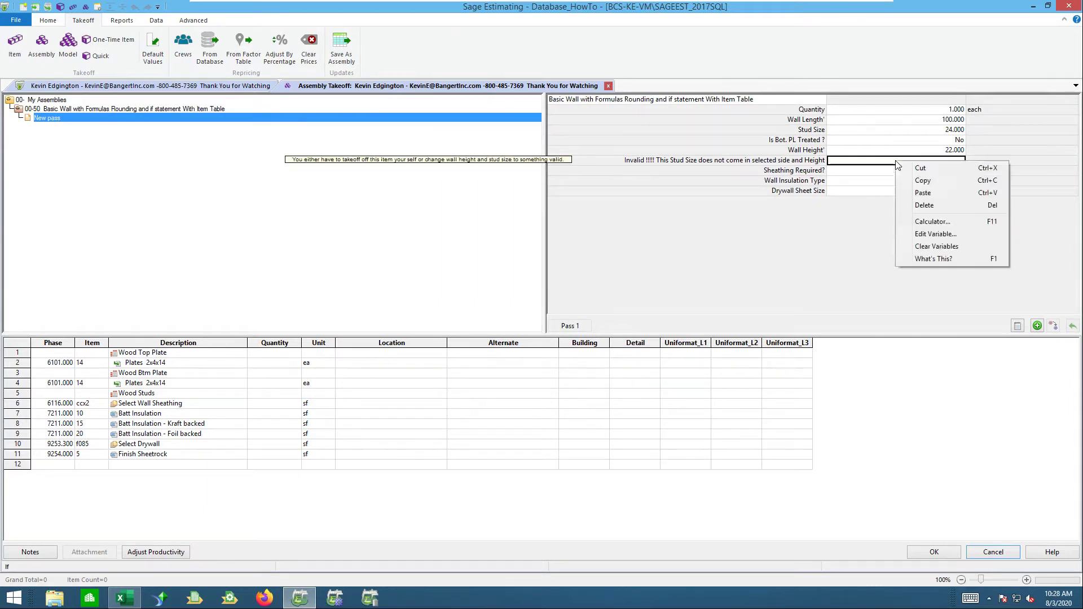
click(933, 235)
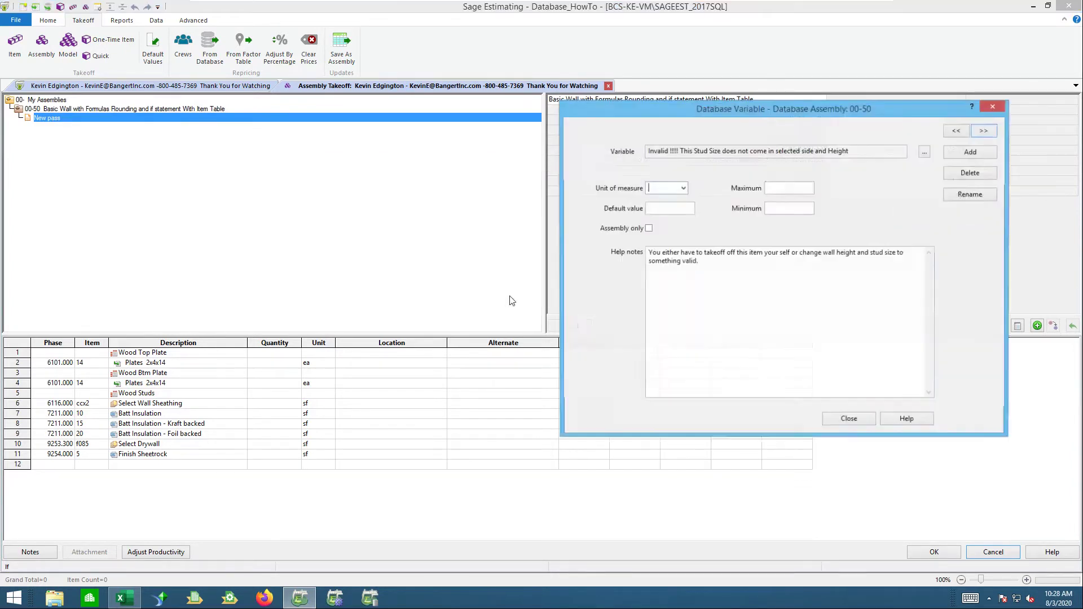
click(670, 209)
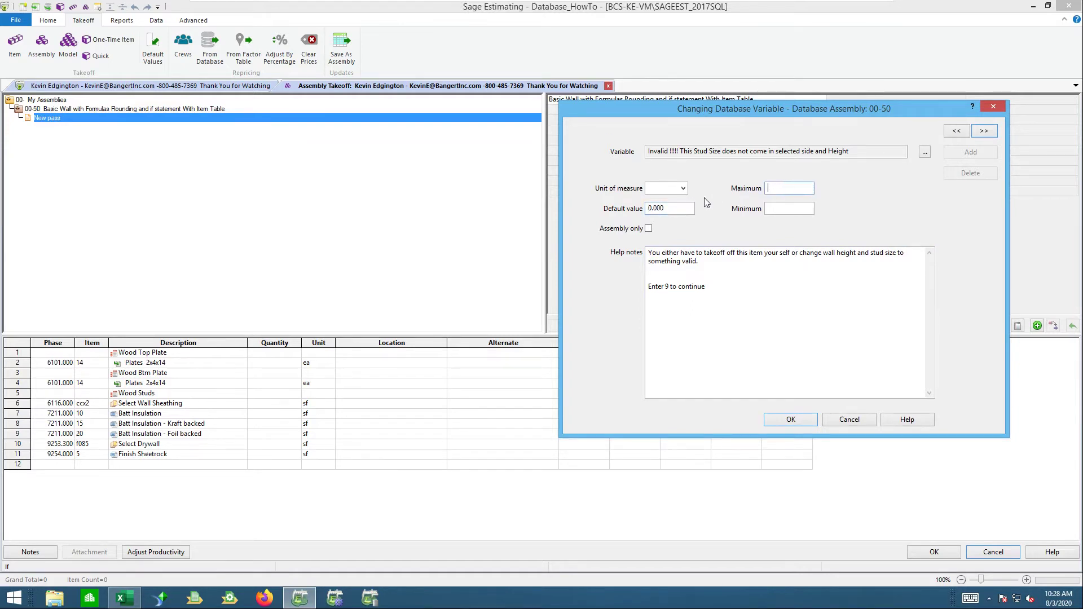
Set the variable's minimum and maximum both to 9, then save and close it
click(779, 210)
text(9)
click(774, 189)
text(9)
click(754, 298)
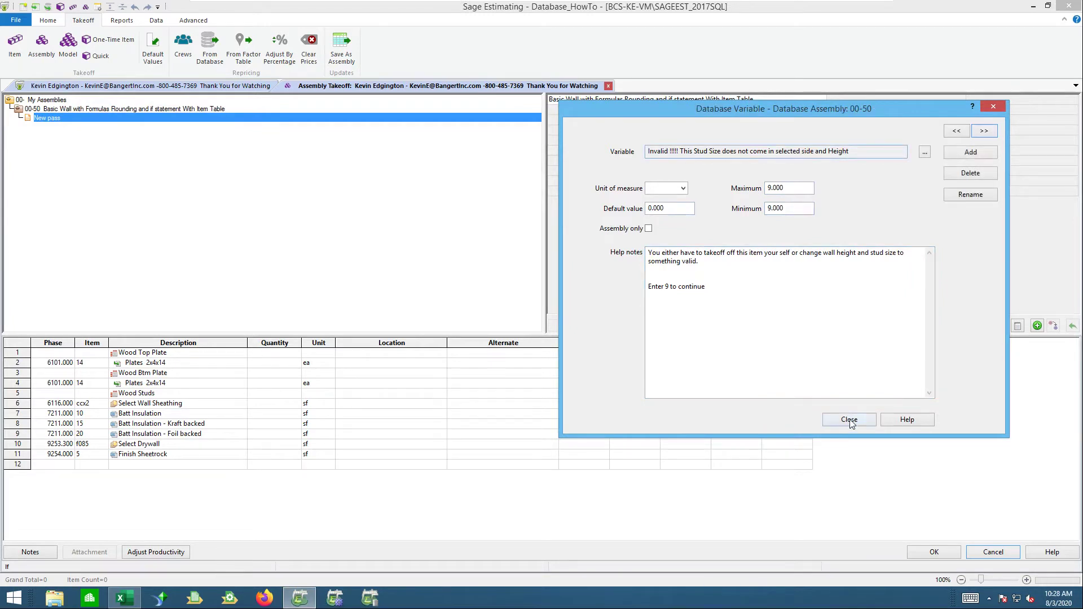
click(850, 420)
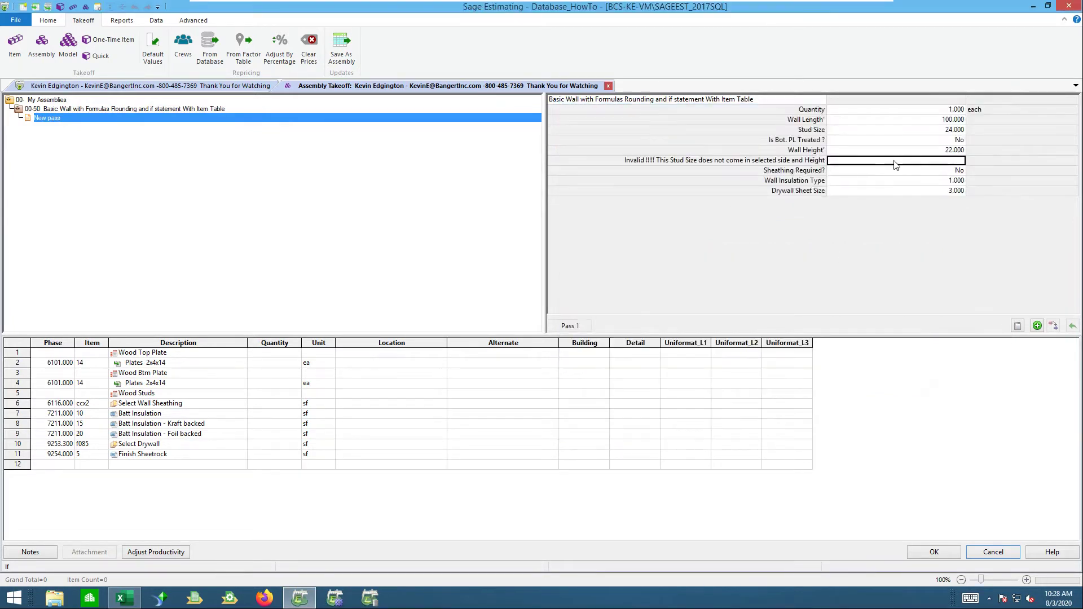
Test leaving the "Invalid !!!!!" variable empty, dismiss the warning, enter 9 for it, and return to its help note
click(895, 165)
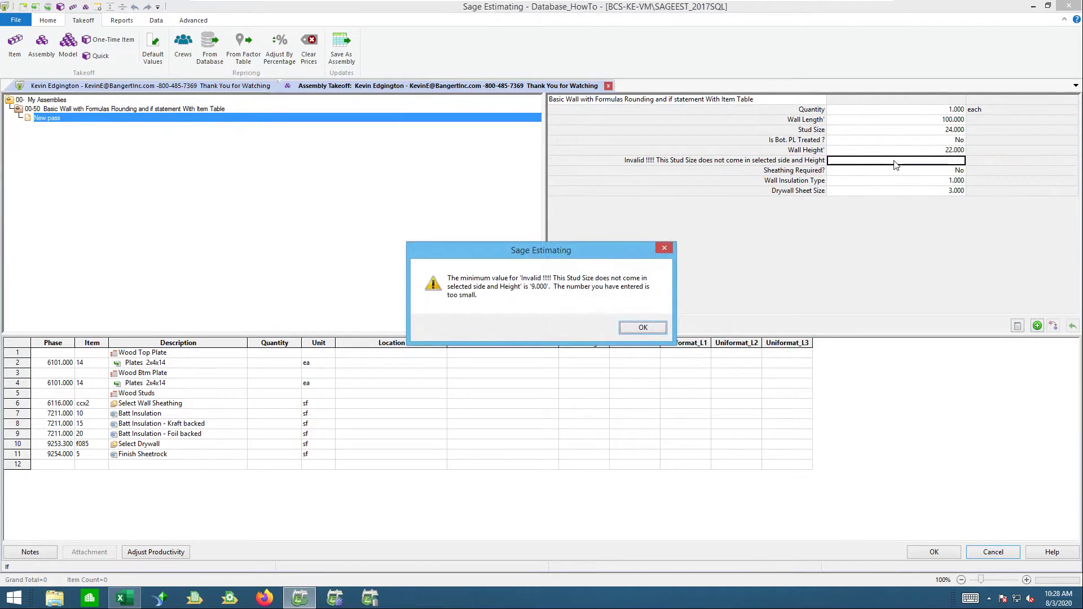
click(895, 165)
click(857, 163)
click(644, 327)
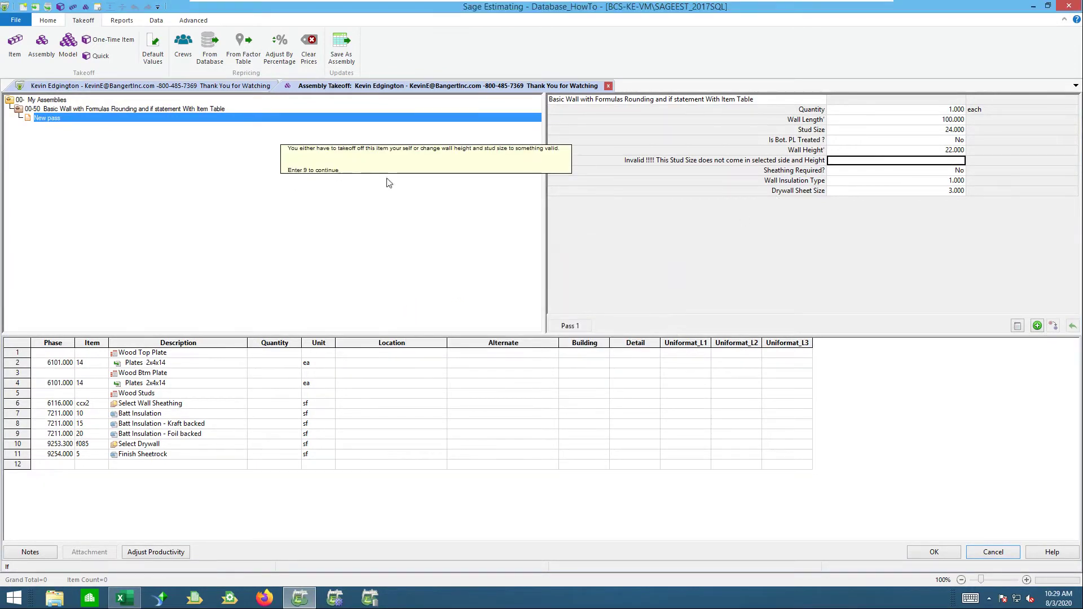
text(9)
key(Return)
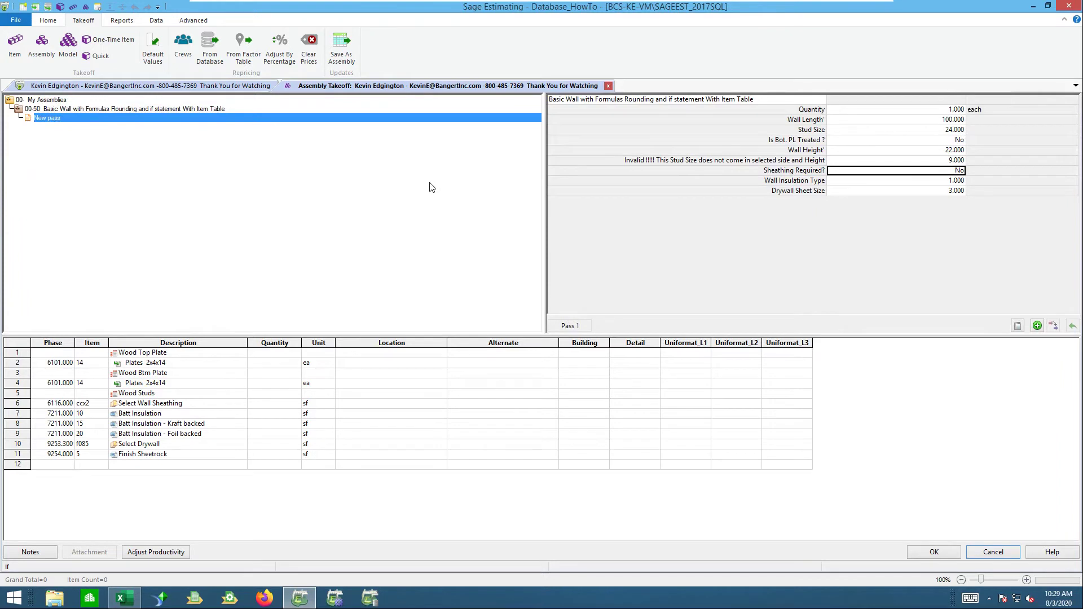
key(Up)
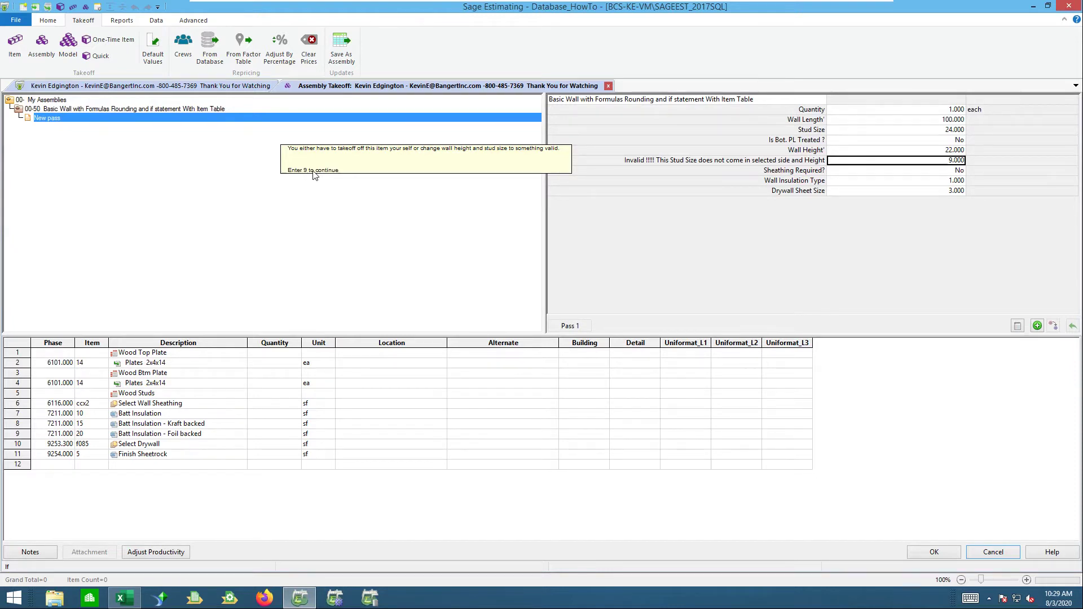
Set Wall Height' to 20, then cancel the takeoff and reopen assembly 00-50 for a new pass
click(885, 154)
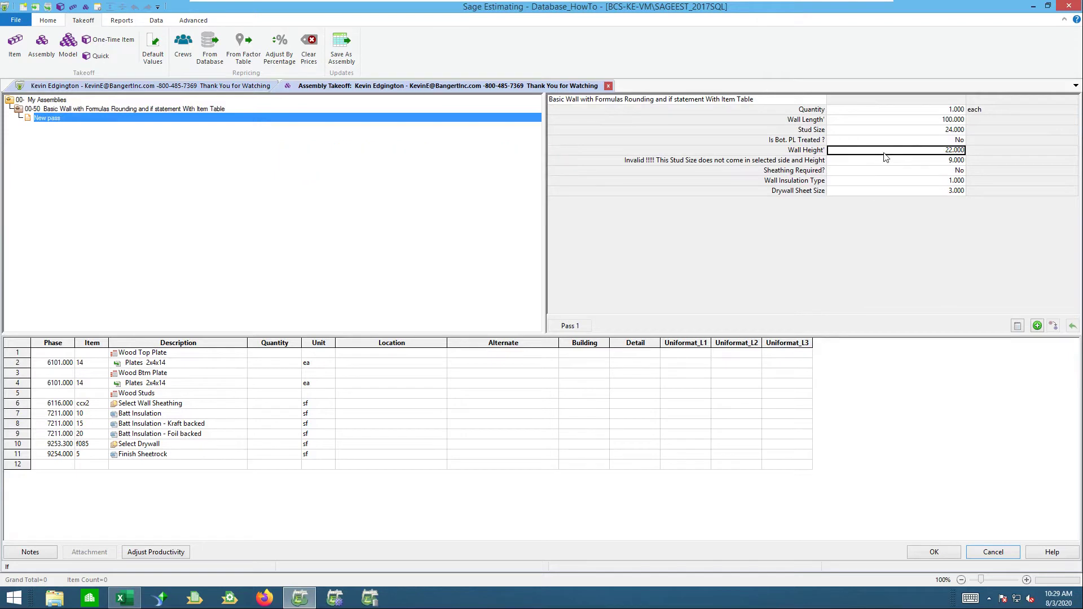
text(20)
key(Return)
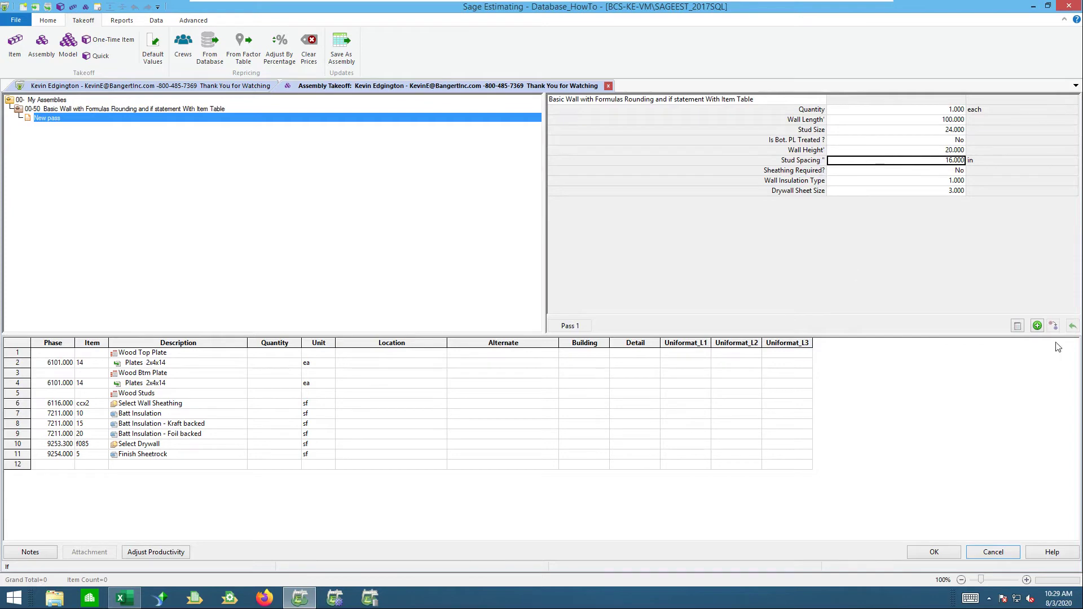
click(992, 553)
double_click(222, 138)
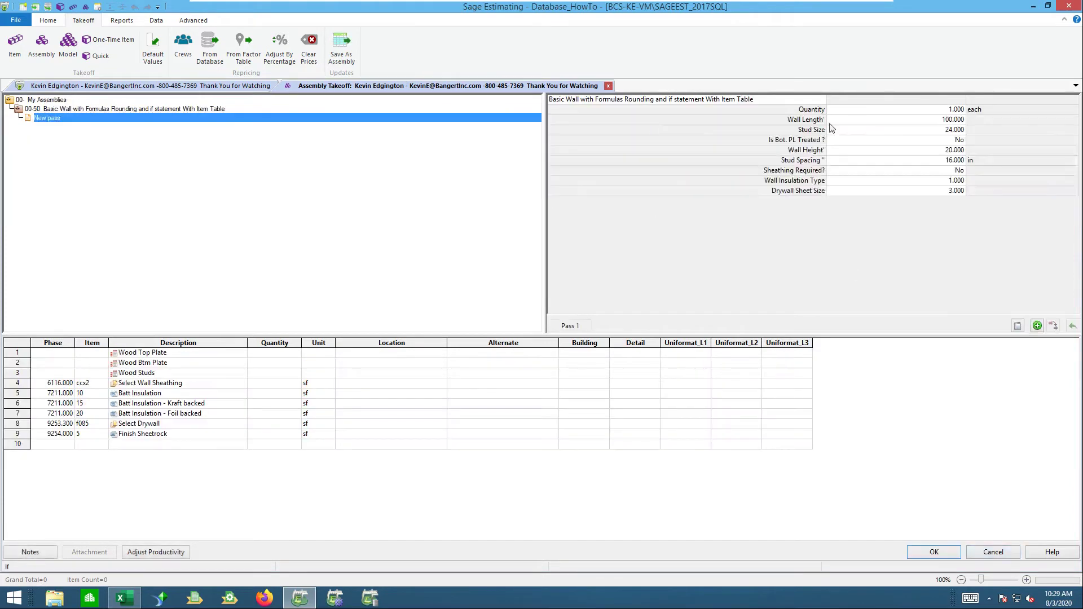
Set Wall Length' to 10 and Wall Height' to 2, keeping Stud Size 24 and an untreated bottom plate
click(879, 129)
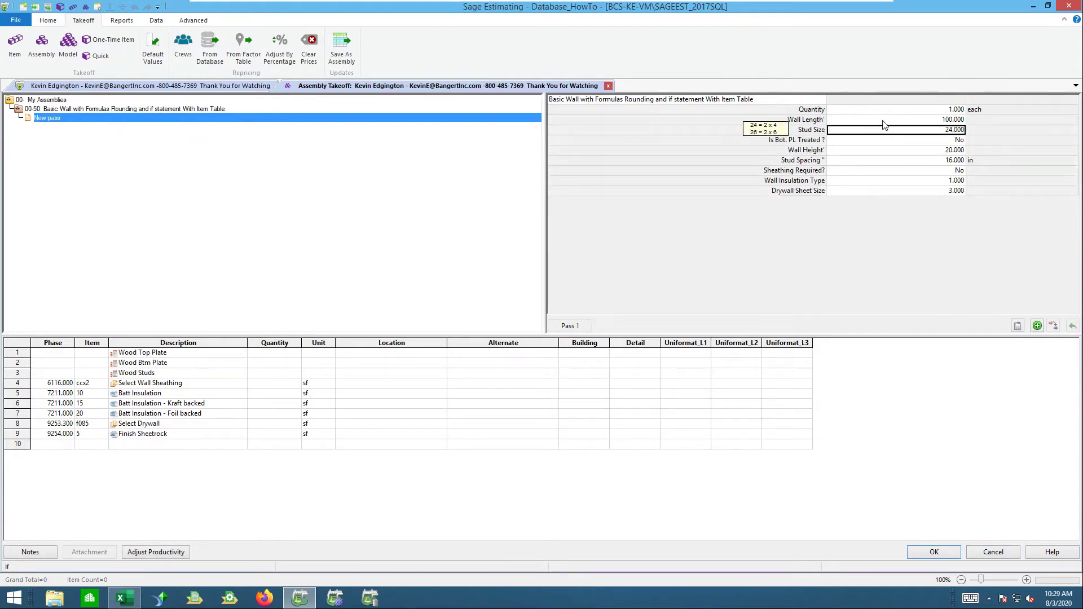
click(883, 120)
text(1)
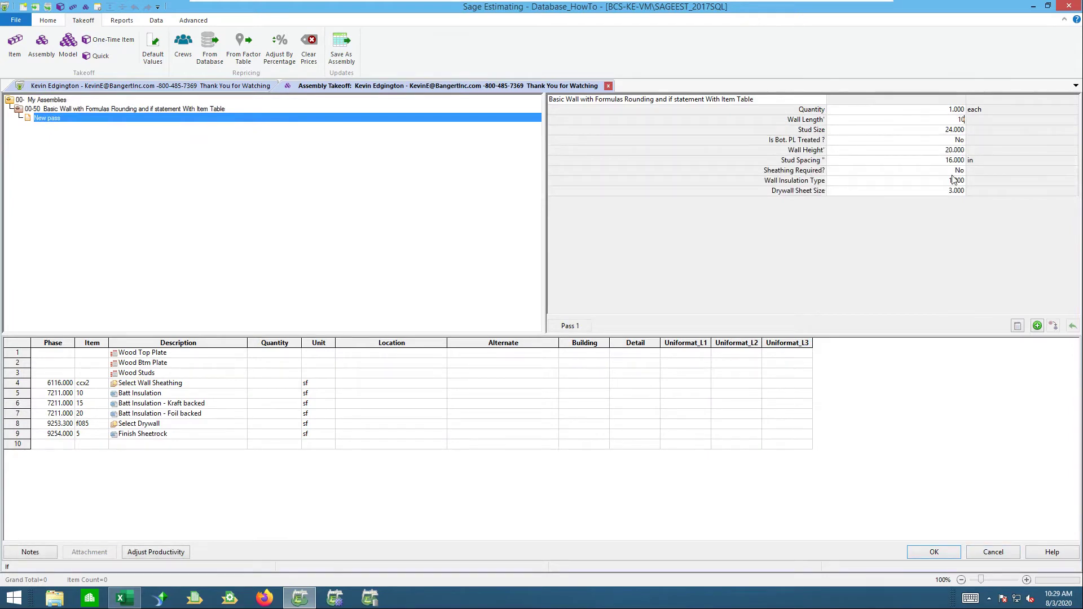
text(0)
key(Return)
key(Return)
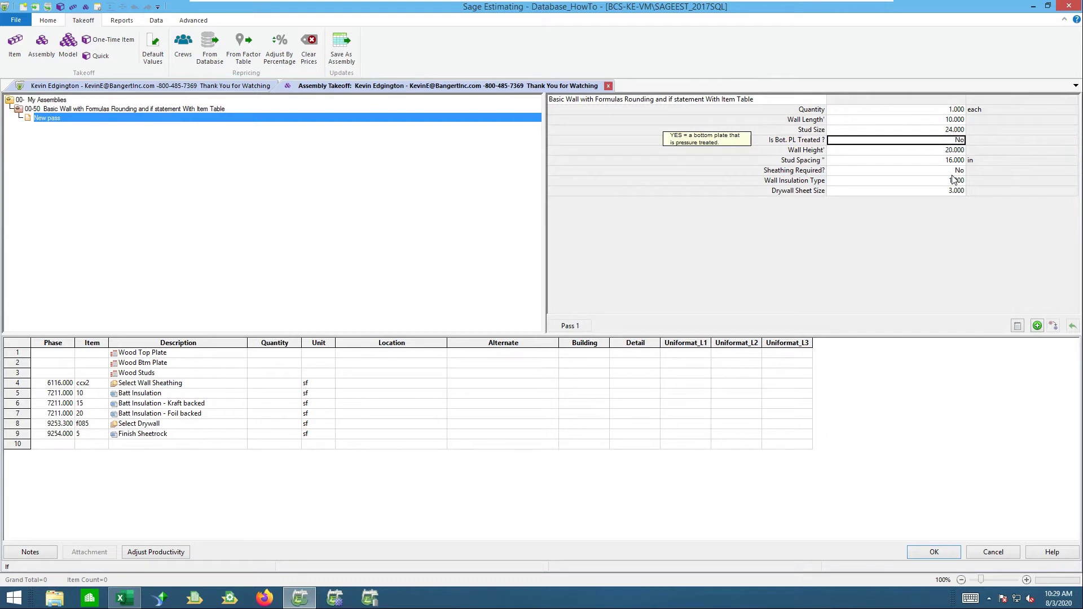
key(Return)
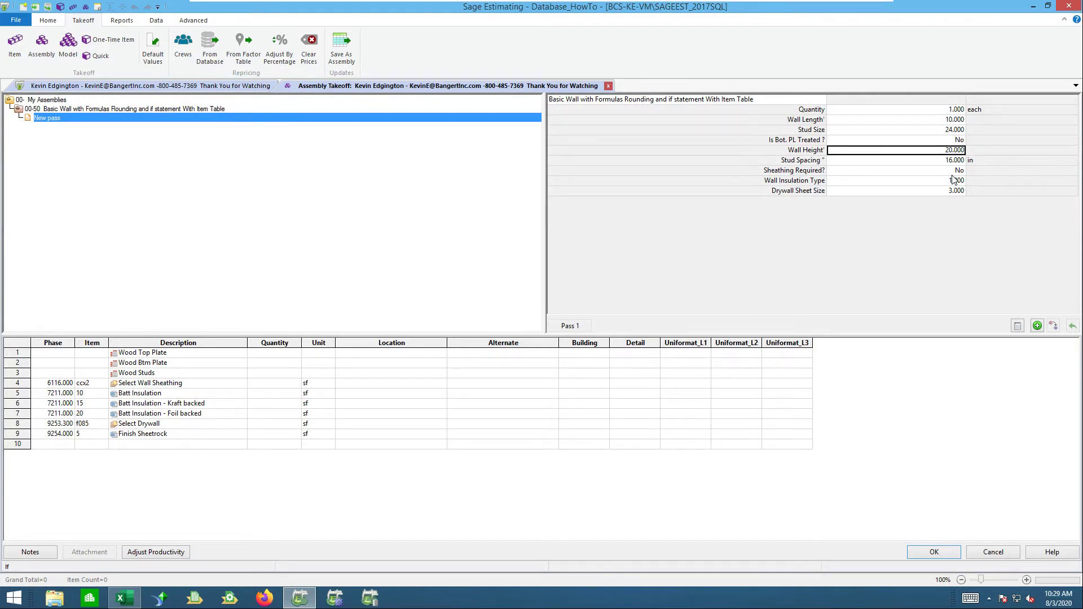
text(2)
key(Return)
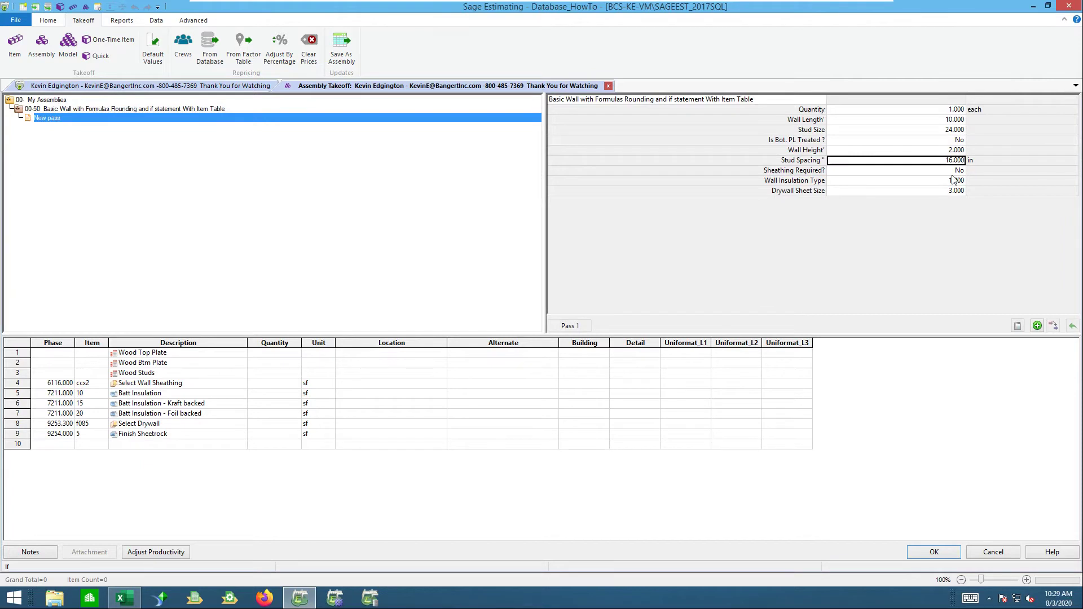
Keep the stud spacing, sheathing and drywall defaults, clear the Wall Insulation Type, and add the test pass
key(Return)
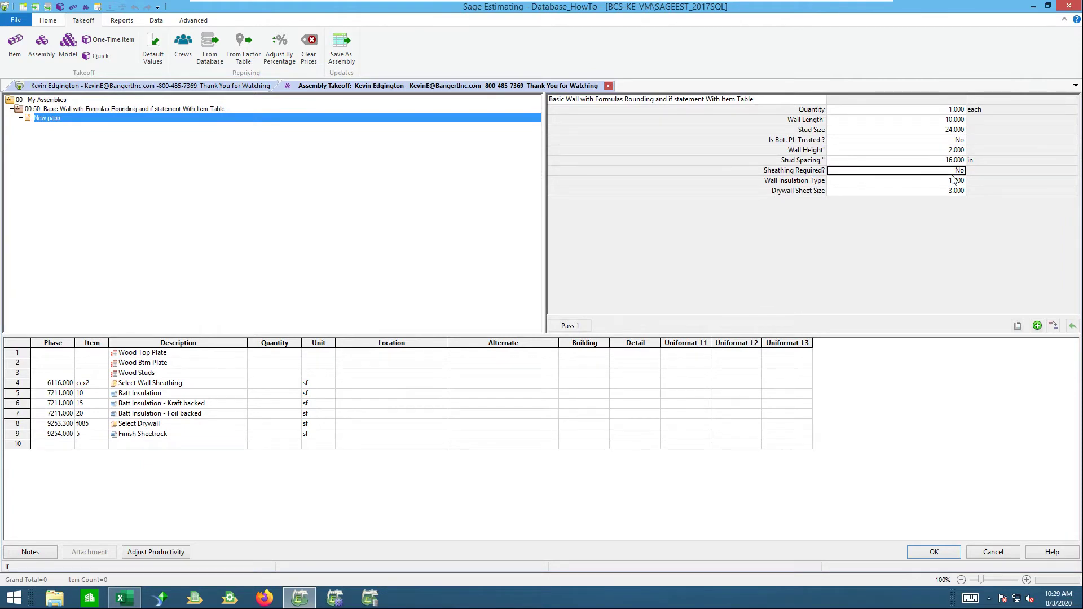
key(Return)
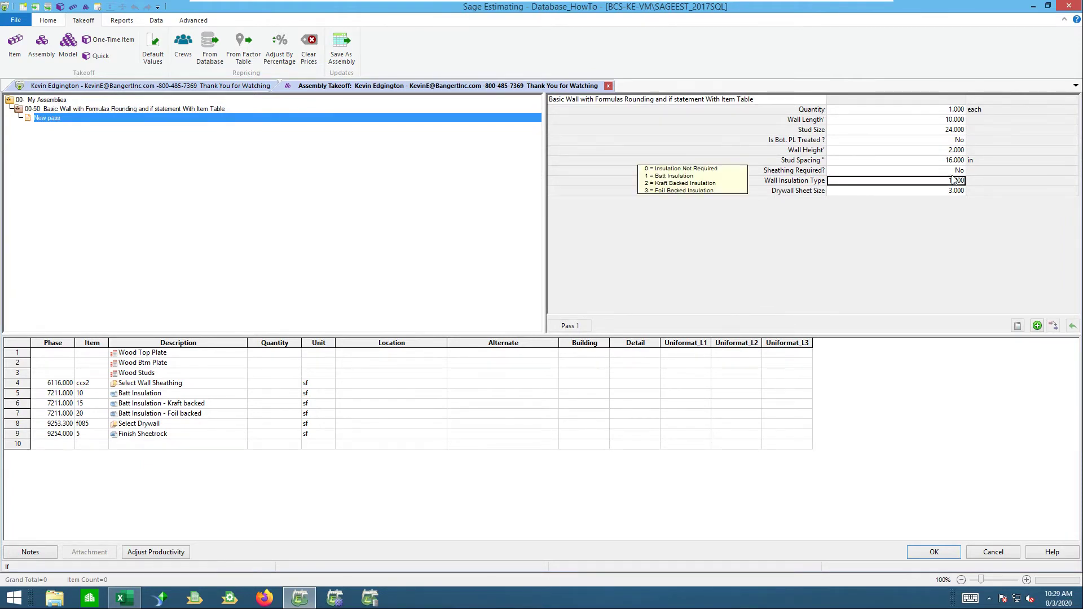
key(Return)
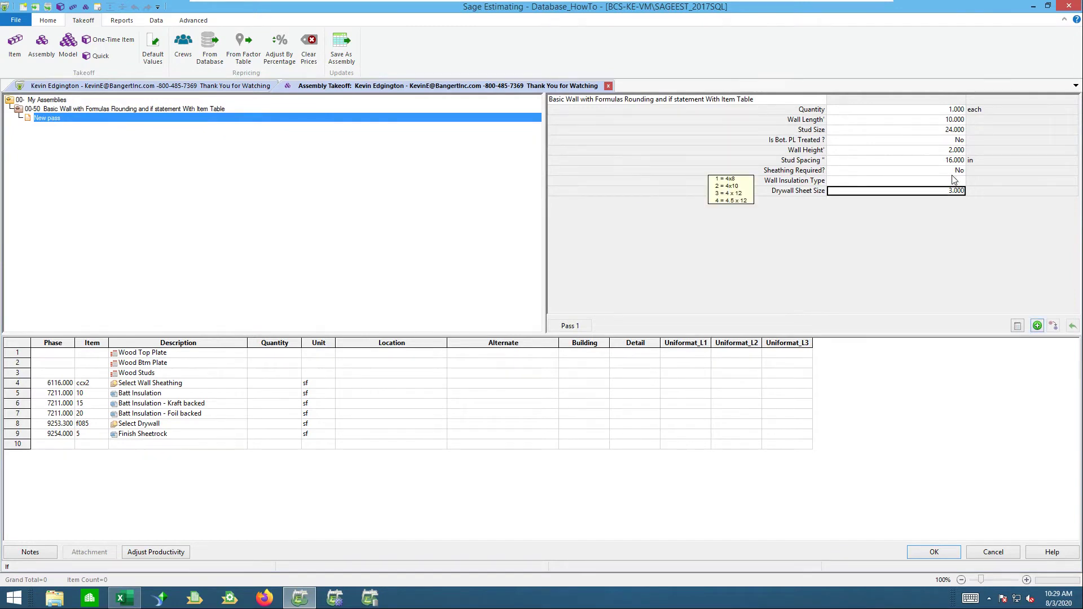
key(Return)
click(464, 418)
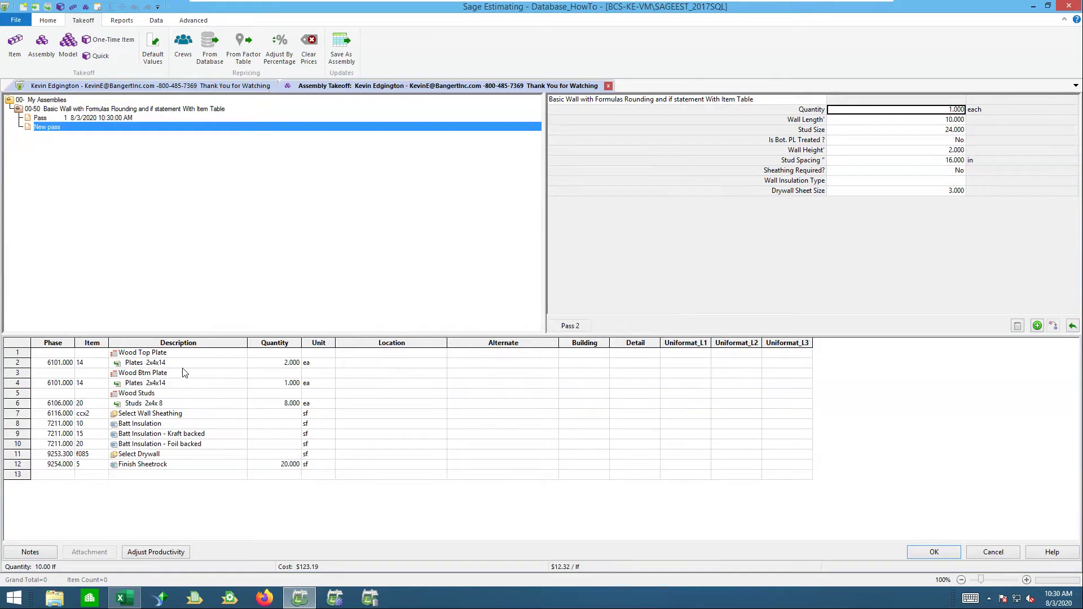
Check the top plate, bottom plate and stud items generated by the pass, and cancel the takeoff
click(184, 364)
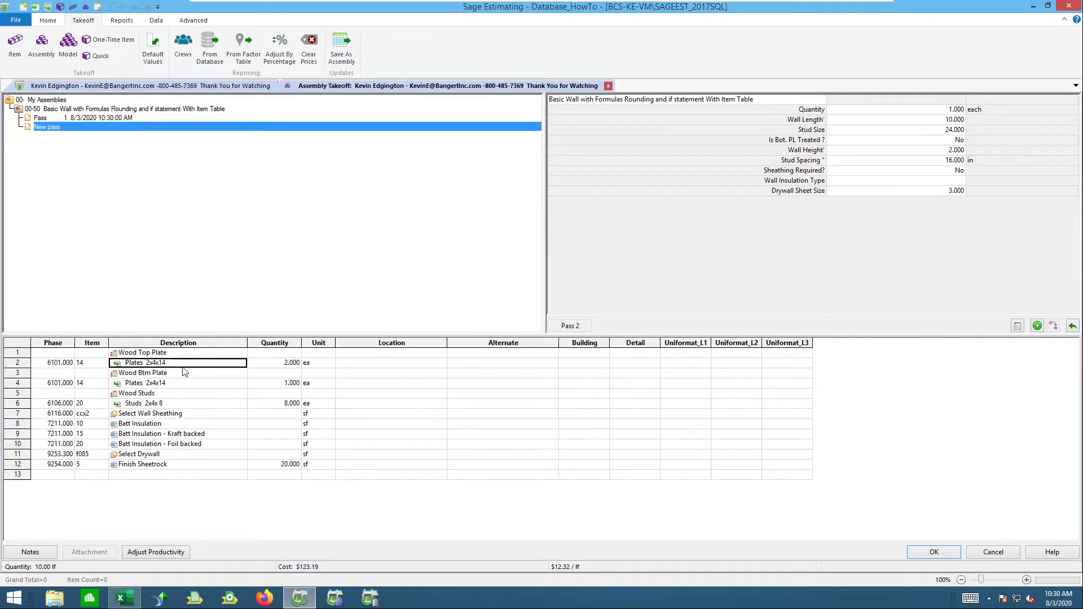
click(149, 386)
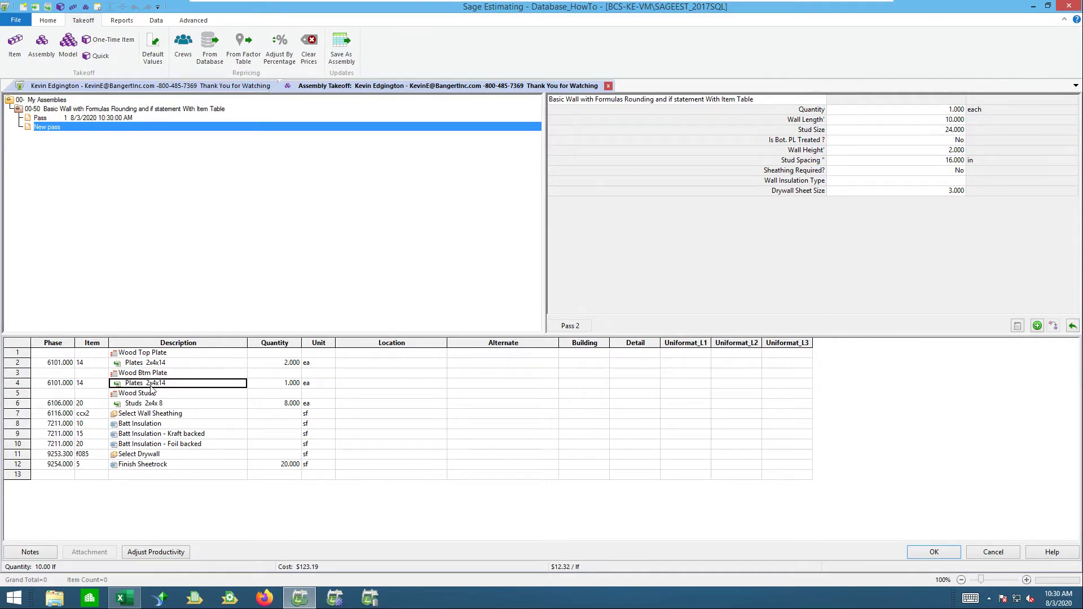
click(291, 405)
click(155, 405)
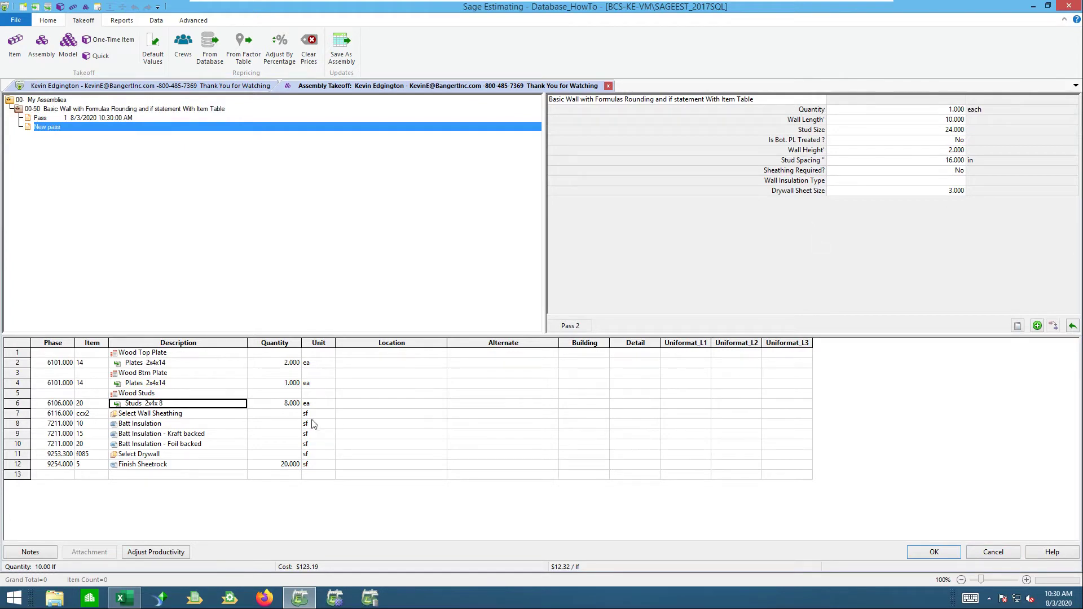
click(1002, 558)
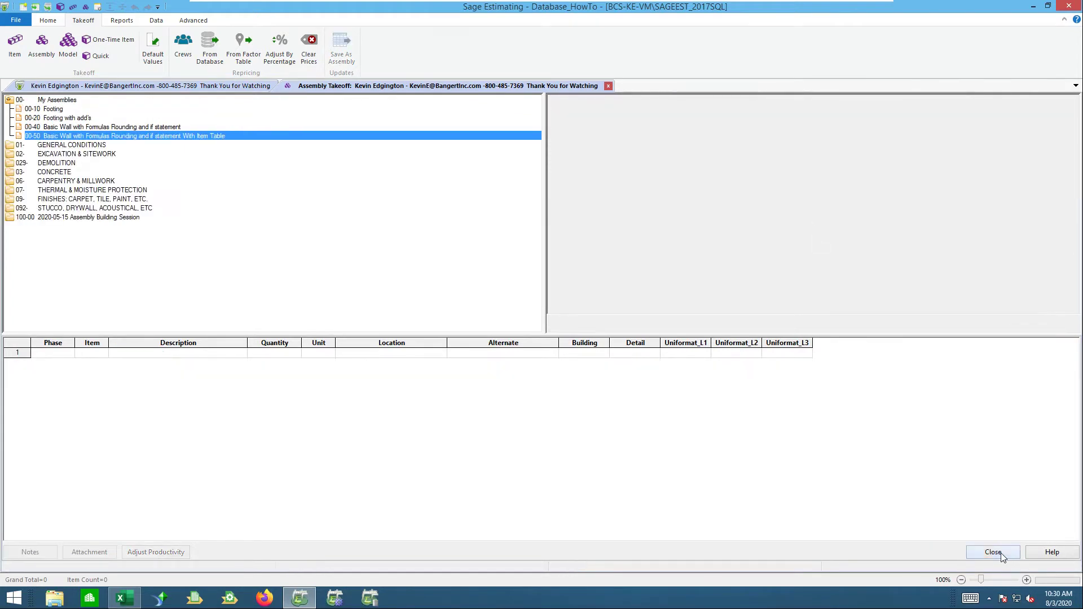
Open assembly 00-50 for editing and open its Wood Studs item table
right_click(208, 139)
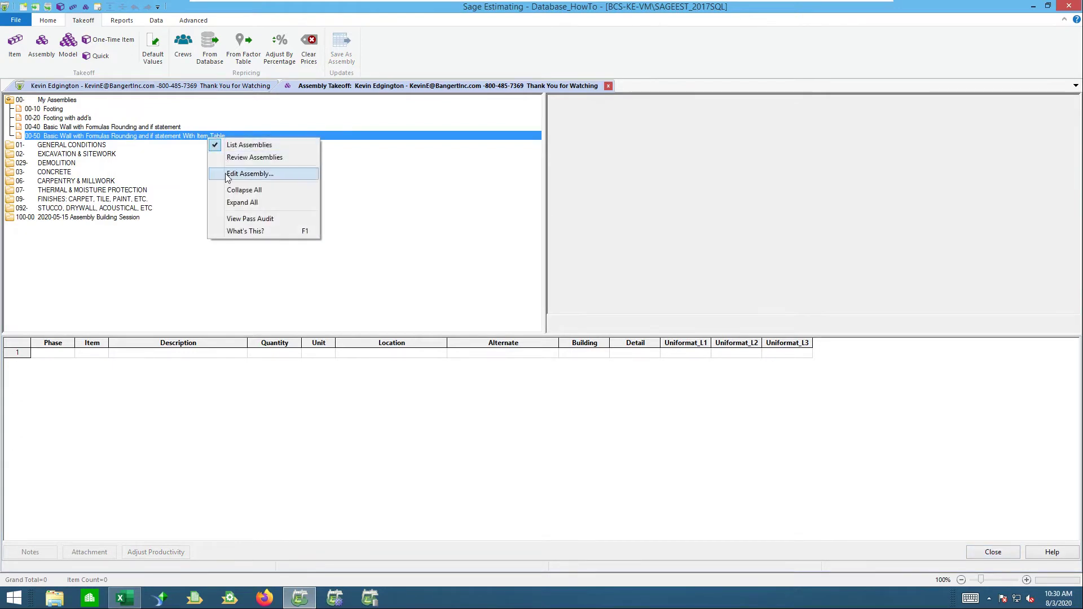
click(228, 175)
click(363, 235)
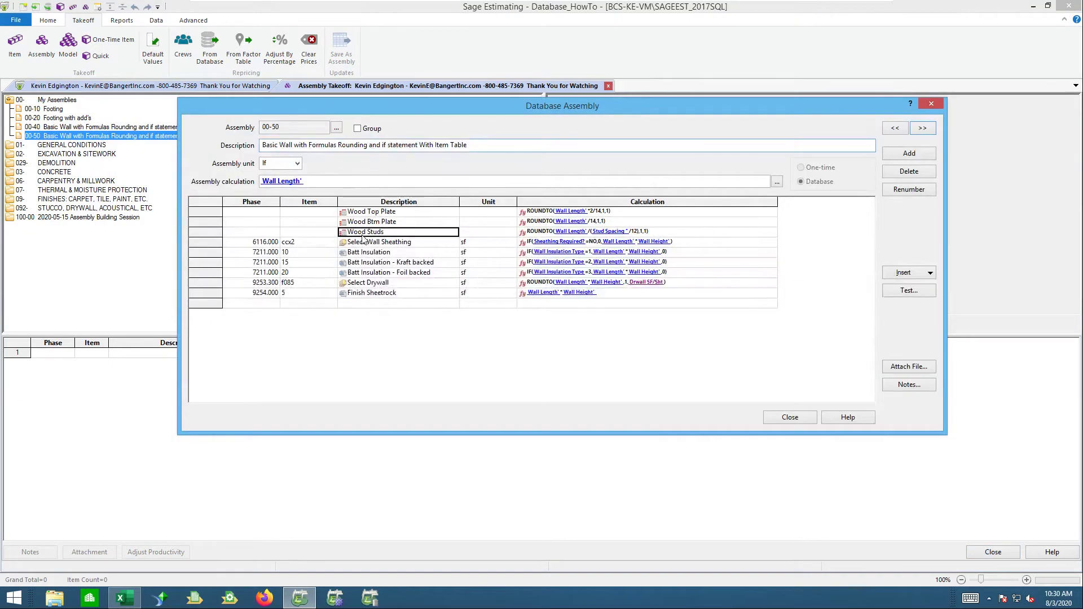
right_click(363, 240)
click(384, 293)
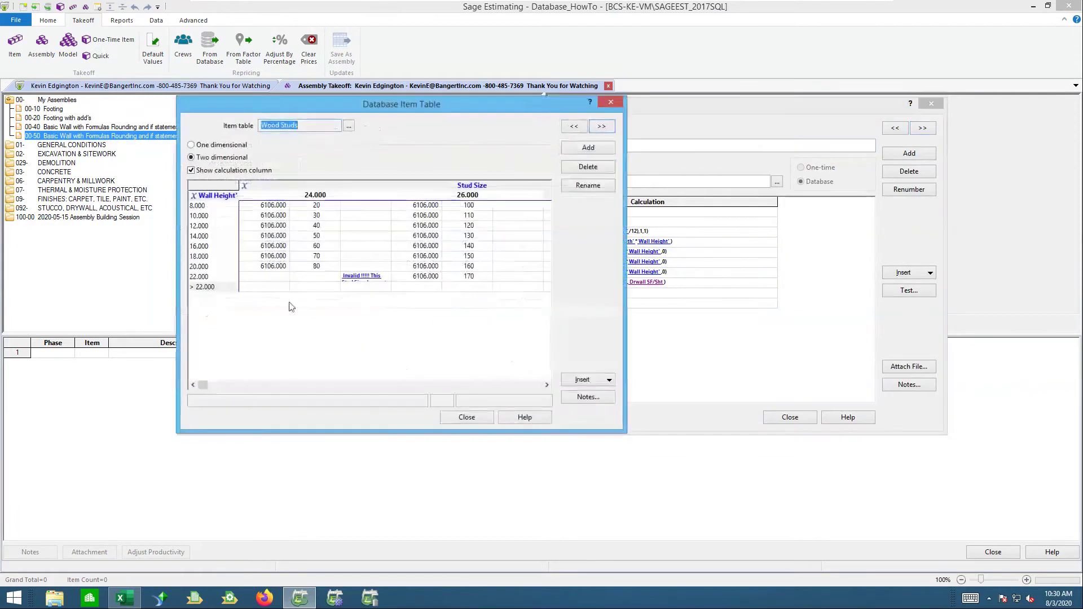
Insert a row above the 10.000 wall height in the Wood Studs table and set its height to 9.999
click(203, 210)
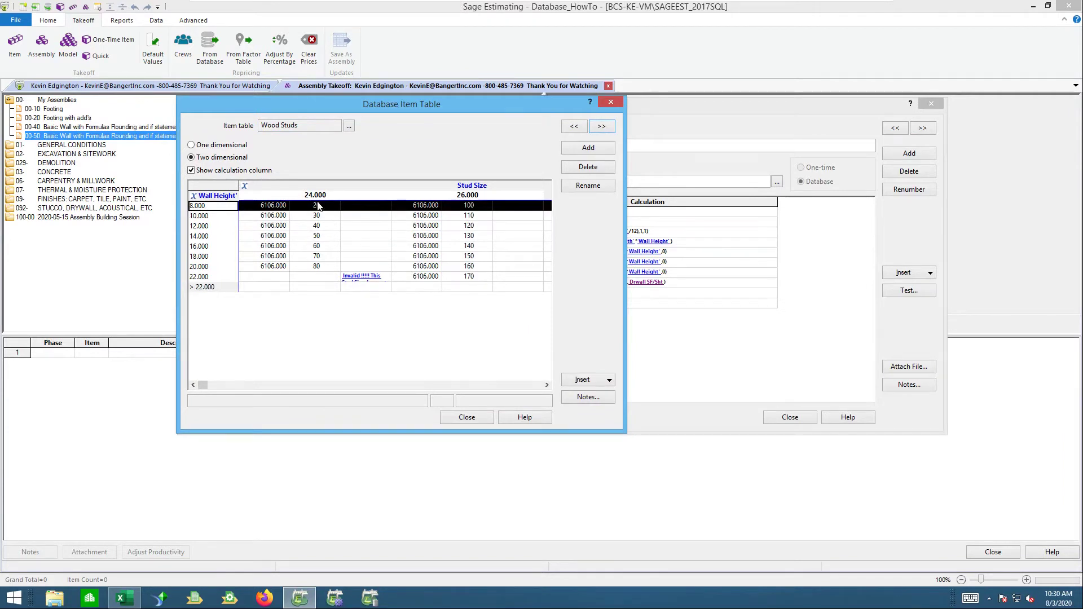
click(199, 208)
click(203, 216)
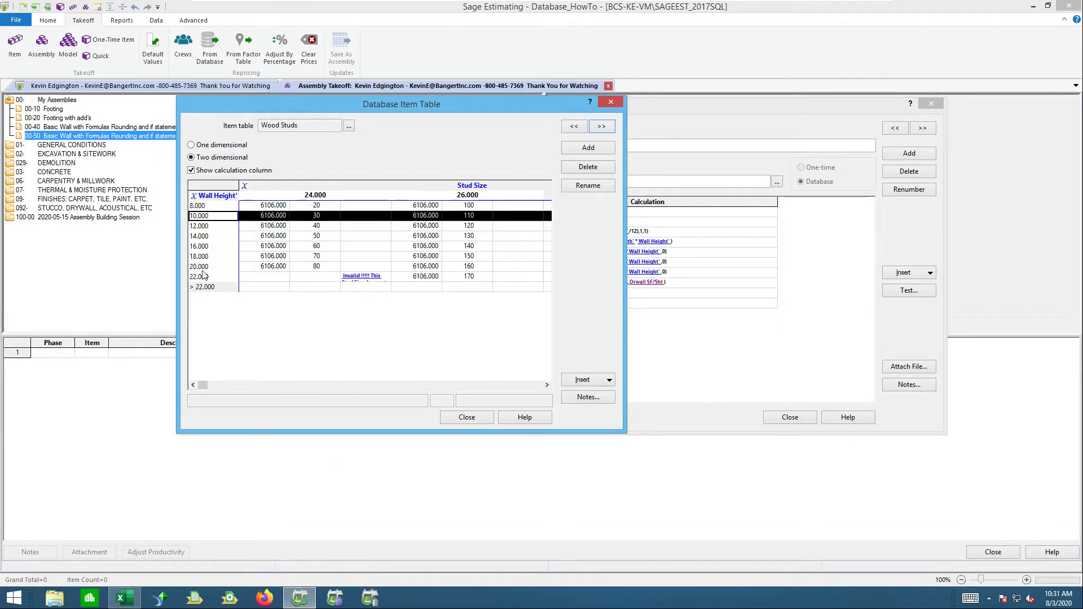
right_click(200, 220)
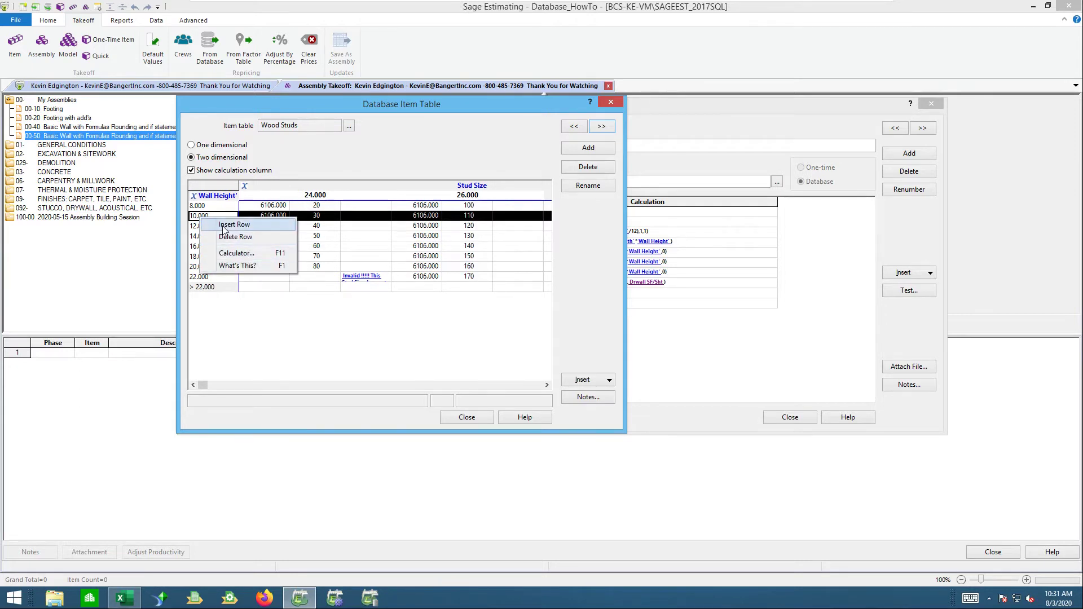
click(224, 225)
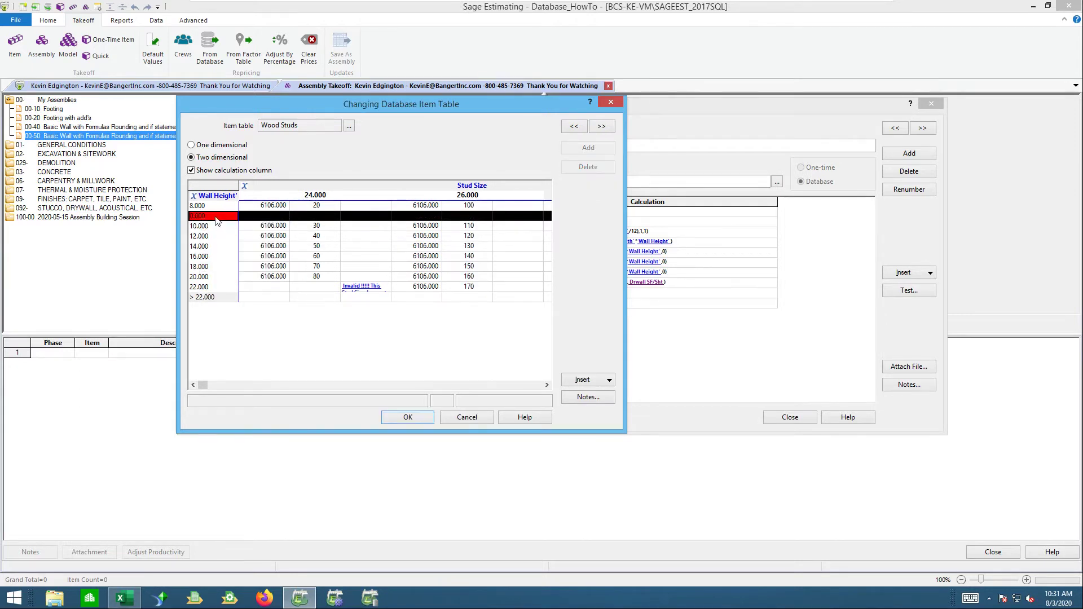
text(9.999)
Set the "Invalid !!!!!" variable as the calculation for the 9.999 wall height under stud size 24
right_click(365, 216)
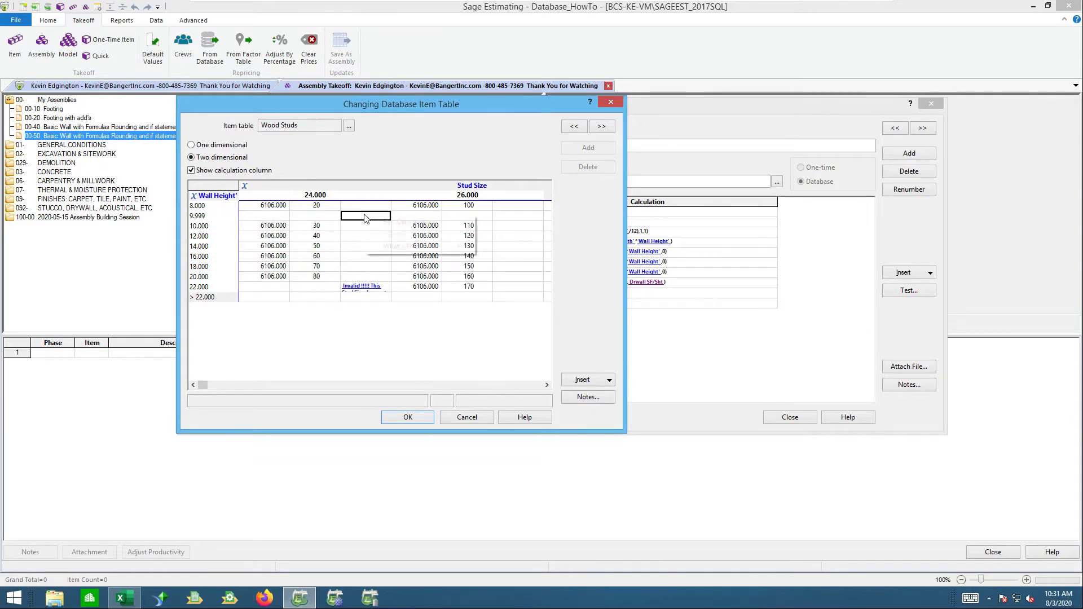
click(390, 223)
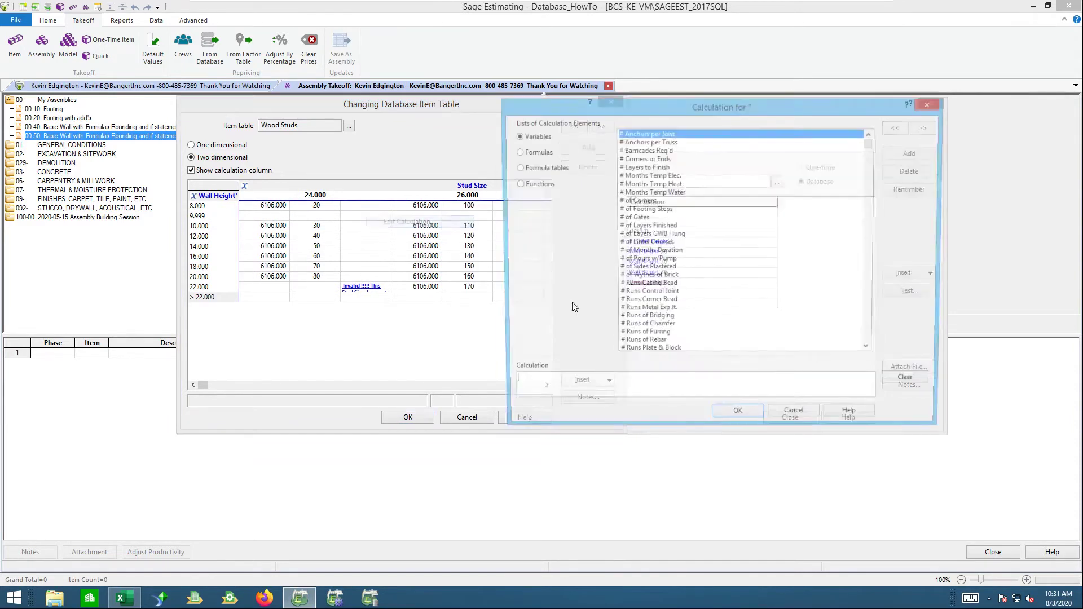
click(698, 243)
key(i)
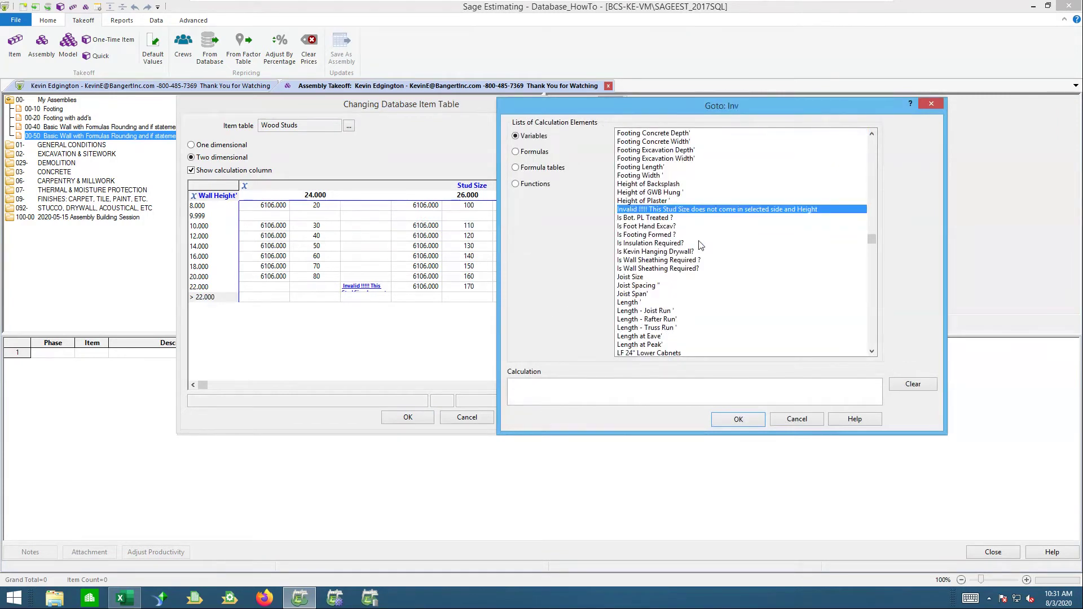
double_click(697, 210)
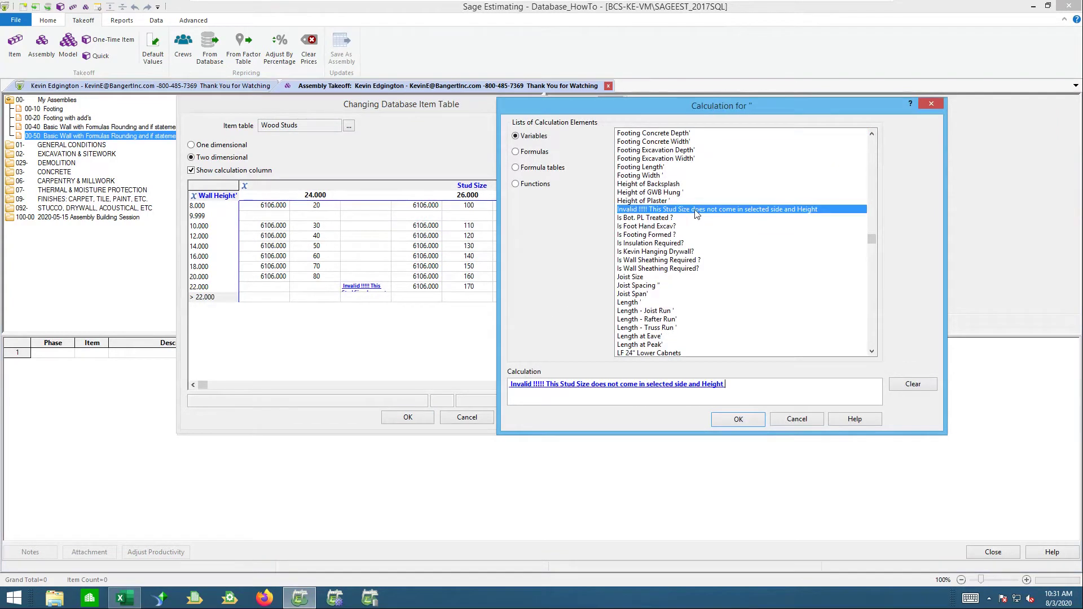
click(730, 421)
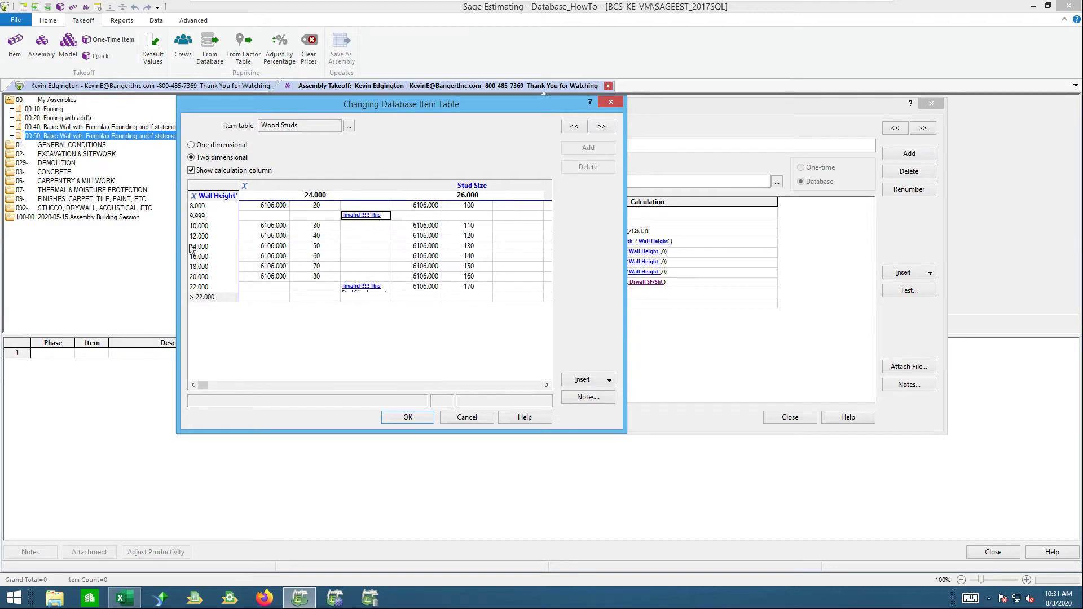
Insert three blank rows above the 8.000 wall height row in the Wood Studs table
click(209, 211)
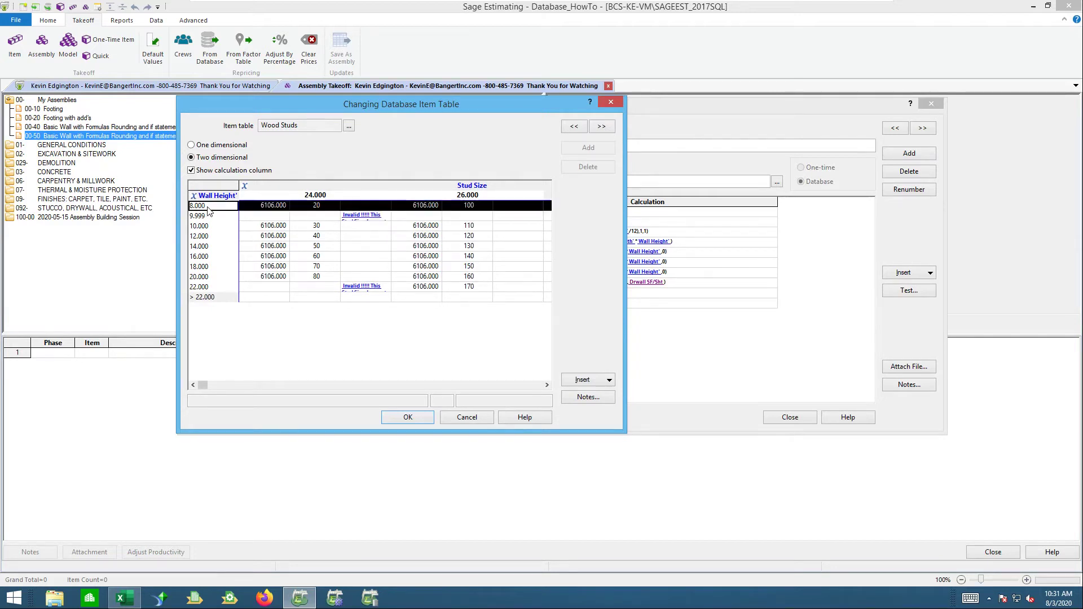
right_click(209, 210)
click(220, 212)
right_click(220, 211)
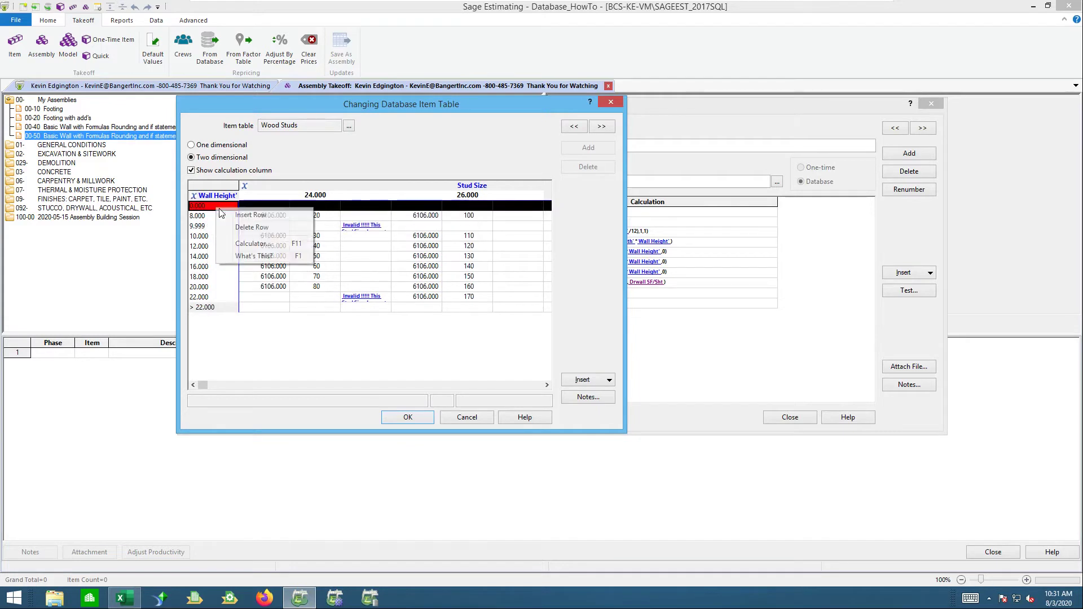
click(225, 215)
right_click(220, 209)
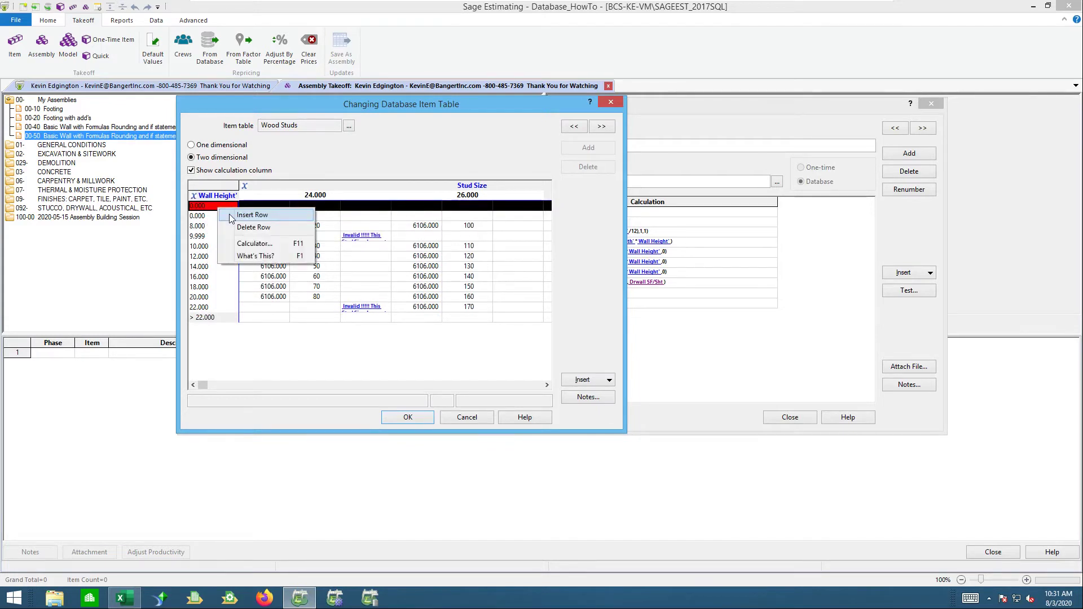
click(253, 215)
Set the wall heights of the three blank rows to 2, 4 and 6
text(2)
key(Return)
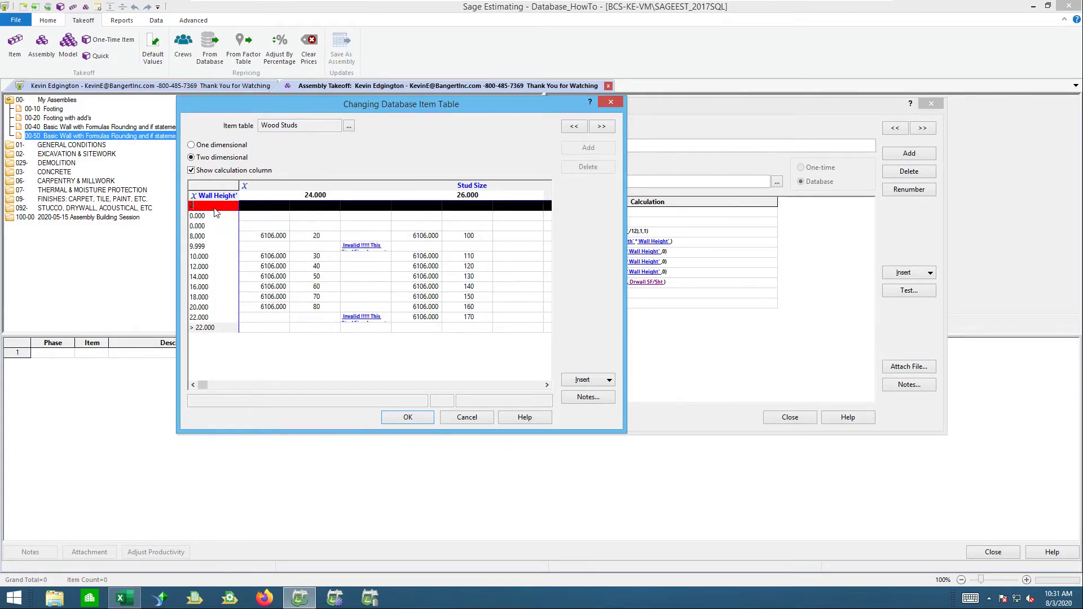
text(4)
key(Return)
text(6)
key(Return)
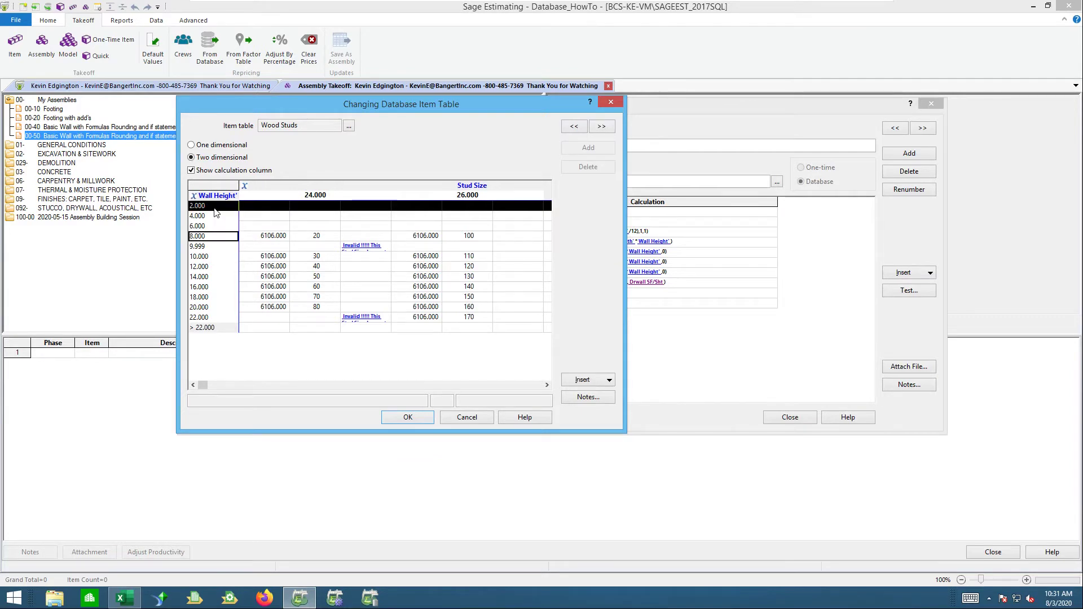
click(214, 208)
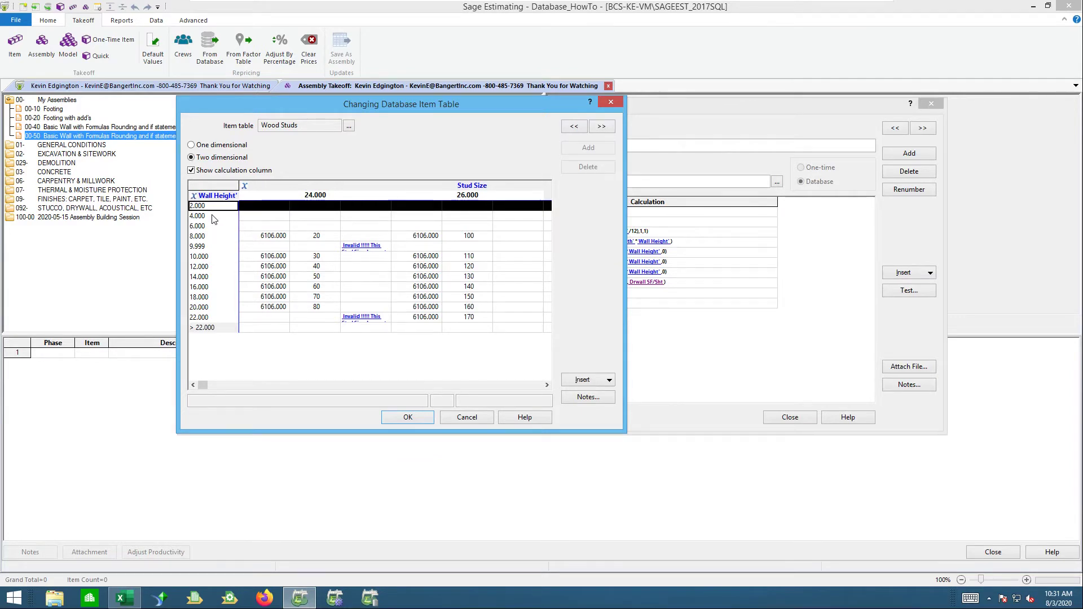
click(215, 219)
click(210, 228)
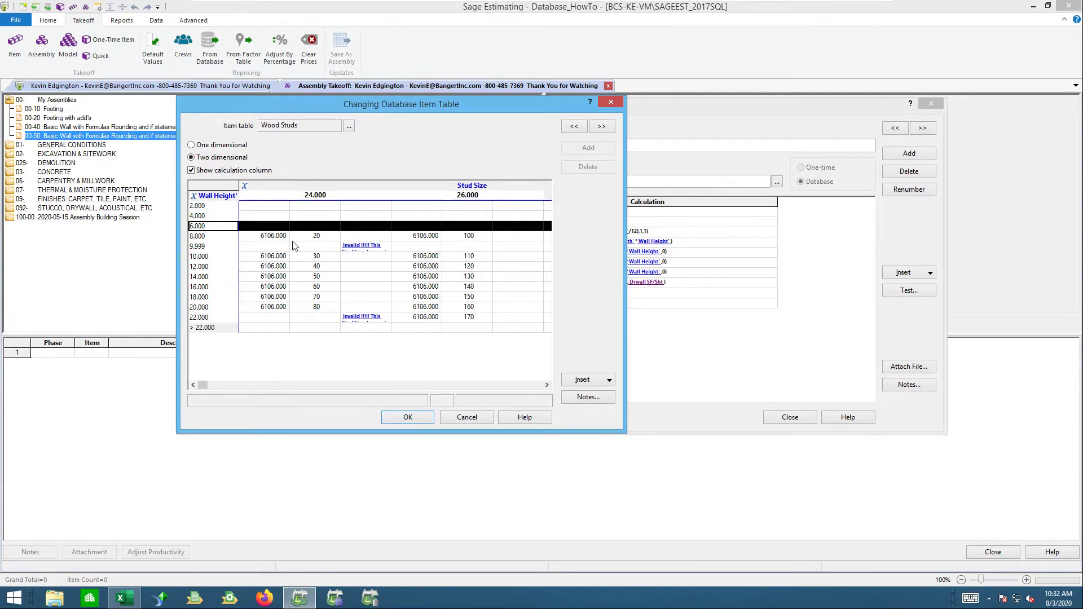
Assign item 6106.000 40 Studs 2x4x12 to the 2, 4 and 6 wall heights under stud size 24 in the Wood Studs table
right_click(264, 207)
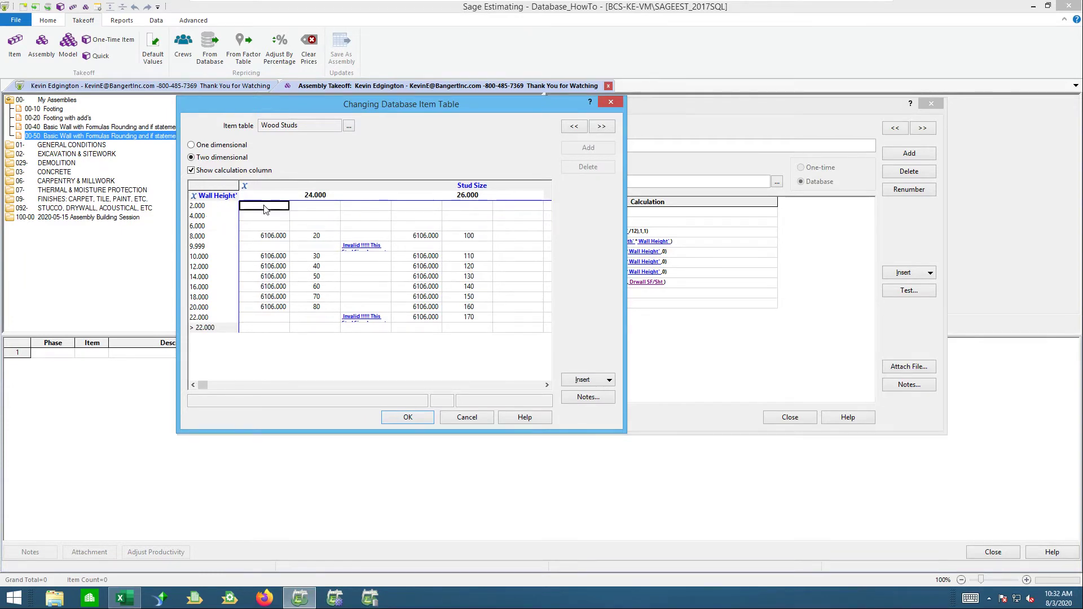
click(292, 217)
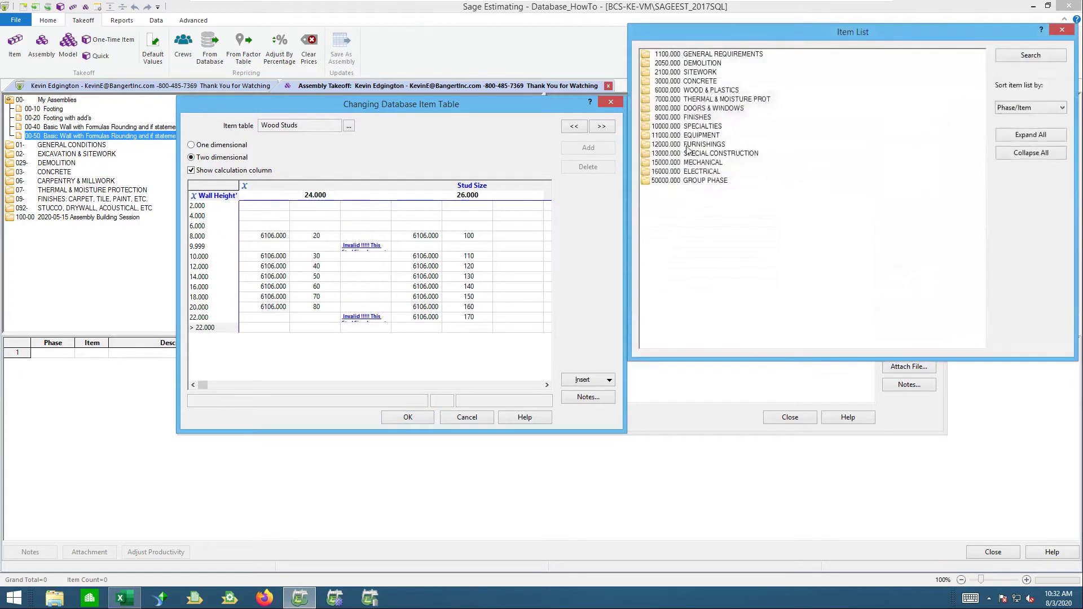
click(706, 92)
click(706, 92)
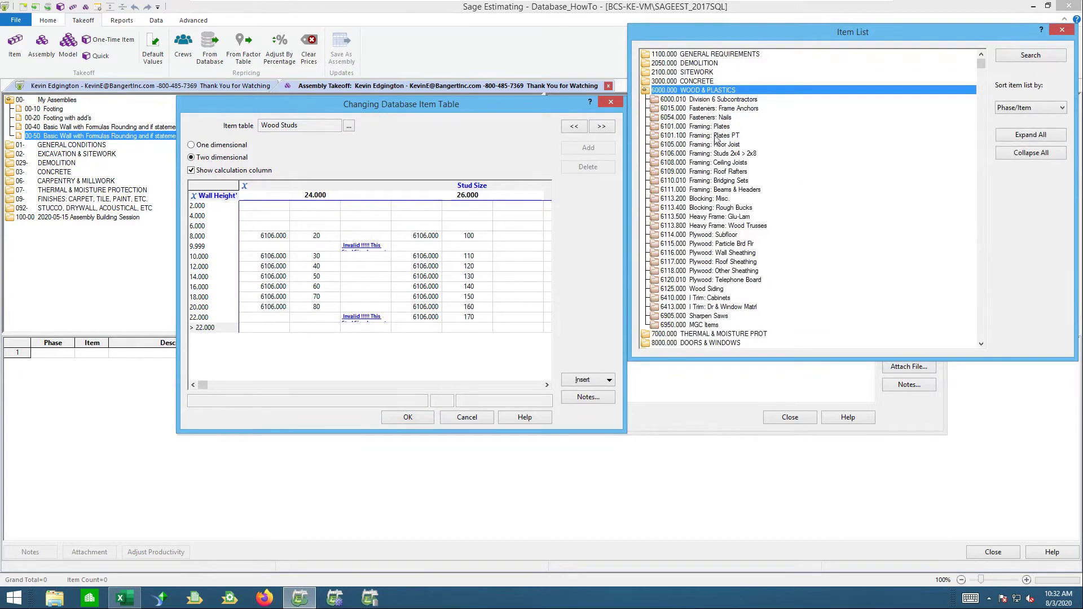
double_click(706, 154)
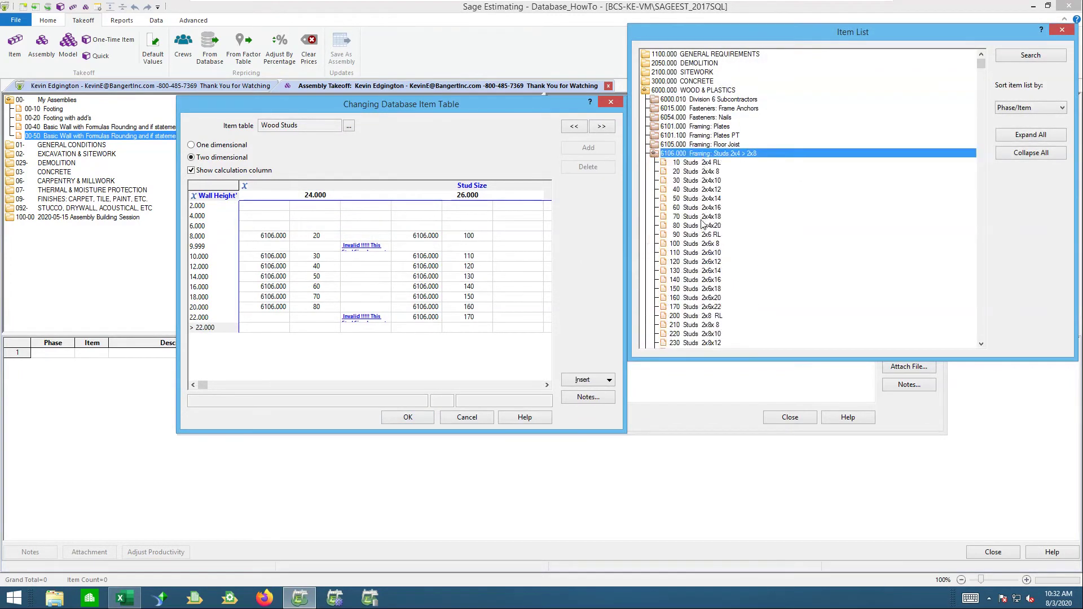
click(705, 191)
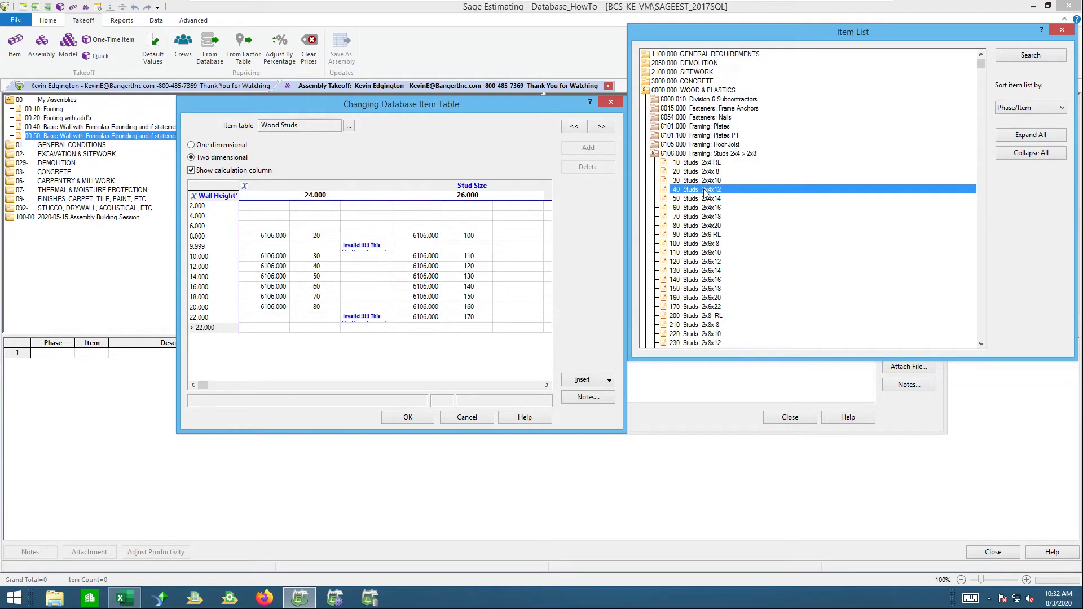
drag(705, 192, 323, 206)
drag(685, 193, 307, 217)
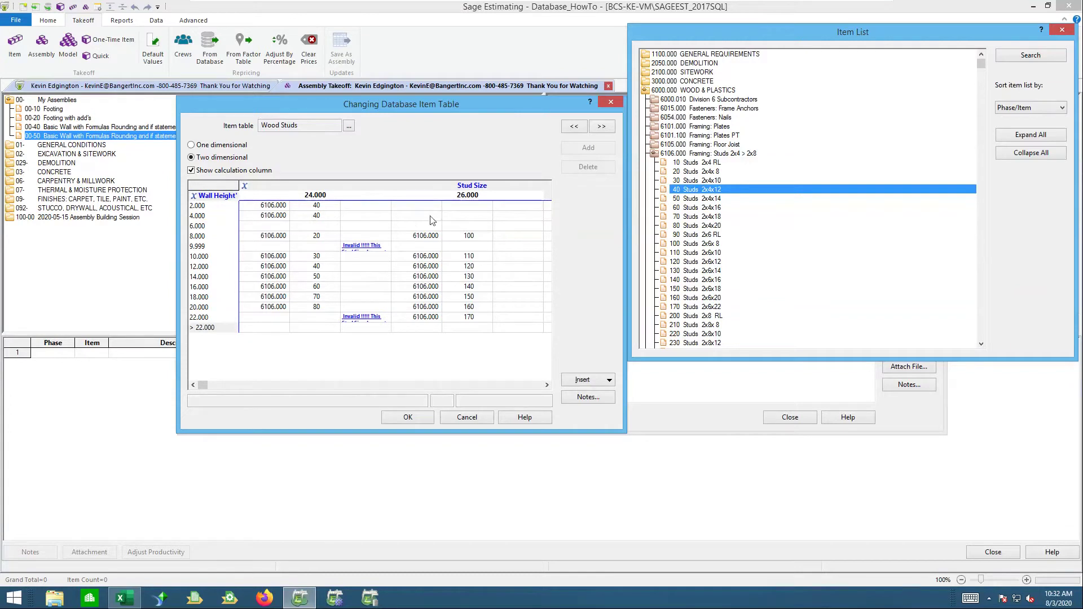
drag(695, 195, 305, 226)
Assign item 6106.000 120 Studs 2x6x12 to the 2, 4 and 6 wall heights under stud size 26 and save the table
drag(700, 265, 449, 206)
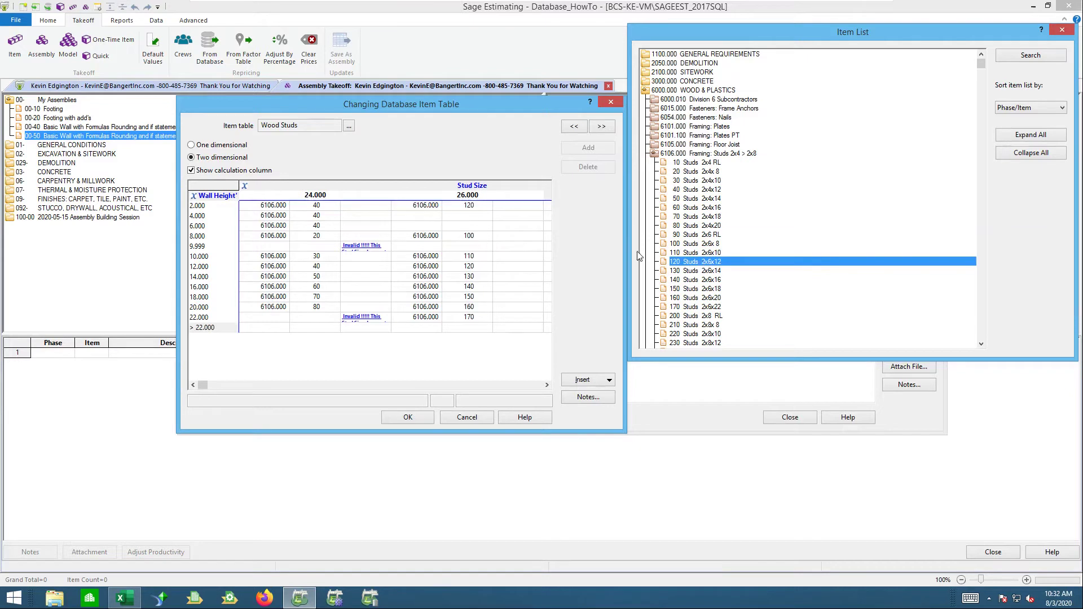
drag(701, 265, 477, 229)
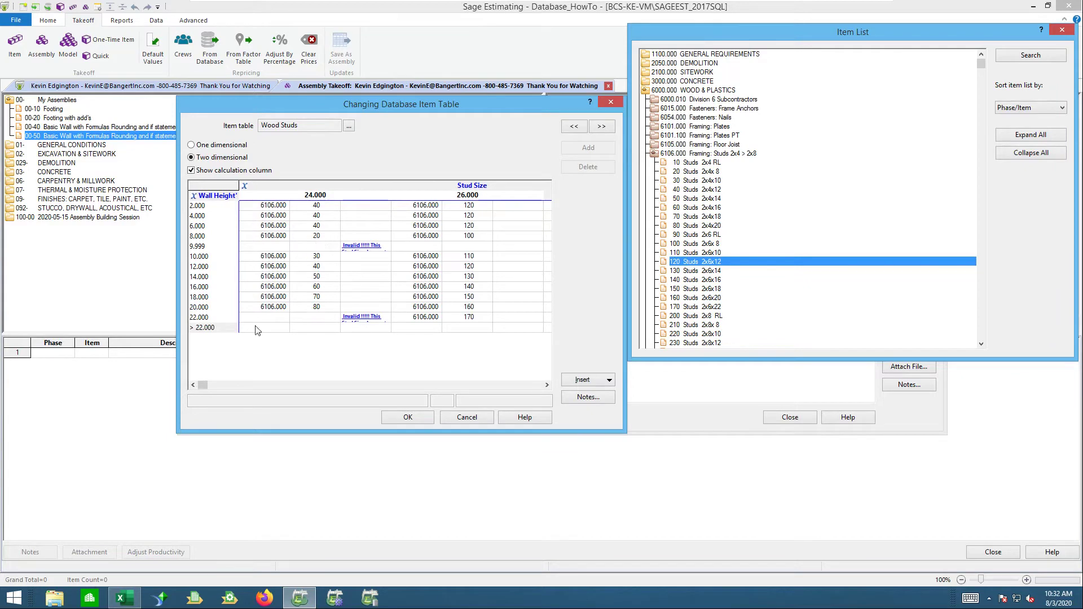
click(408, 420)
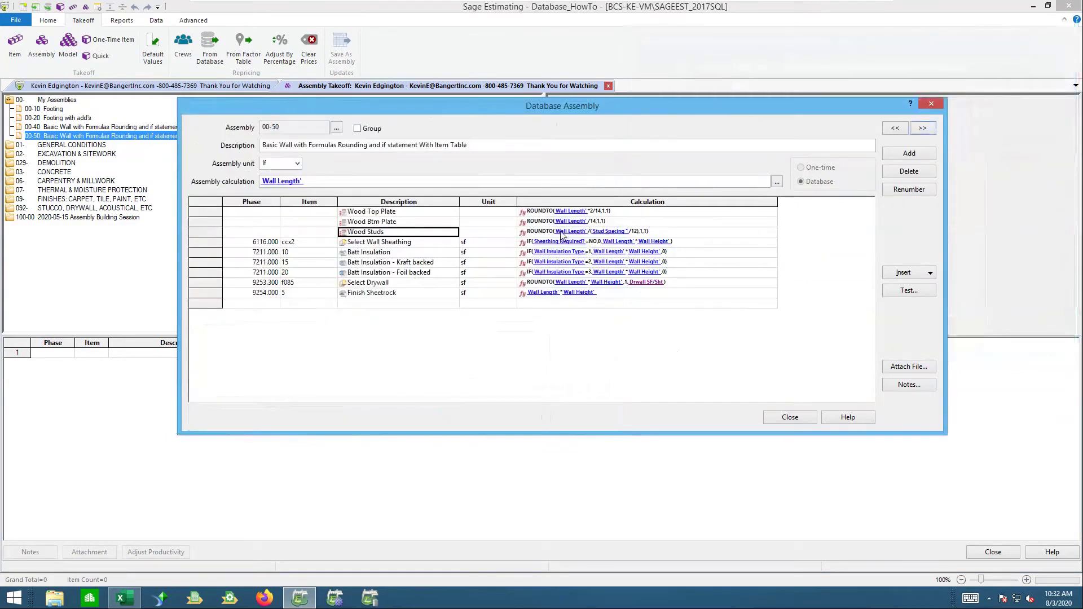
Copy the full ROUNDTO calculation of the Wood Studs row in assembly 00-50
right_click(558, 231)
click(601, 292)
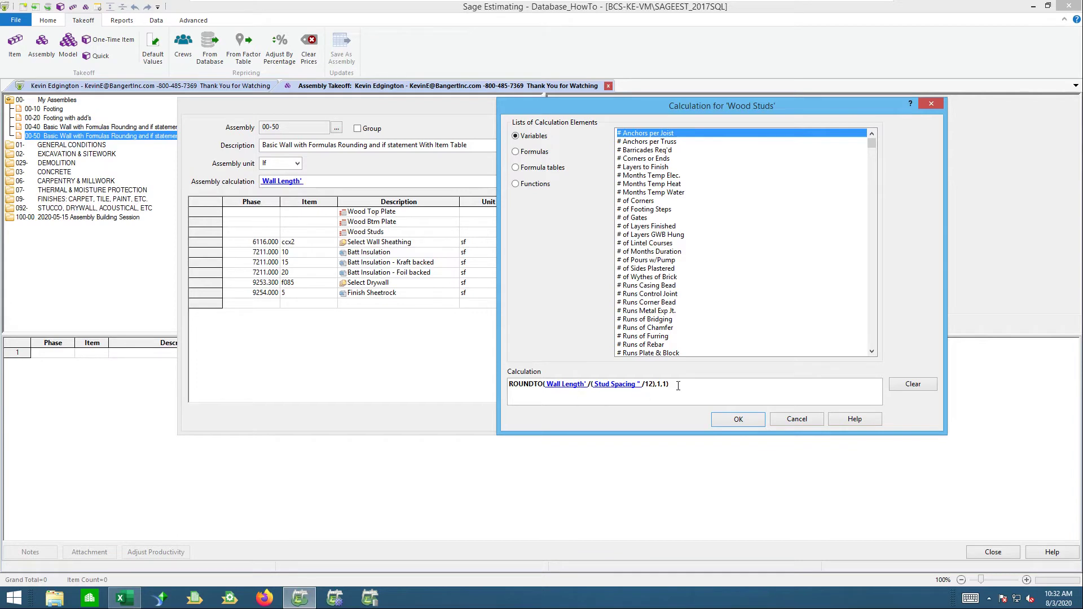
drag(679, 386, 510, 390)
key(ctrl+c)
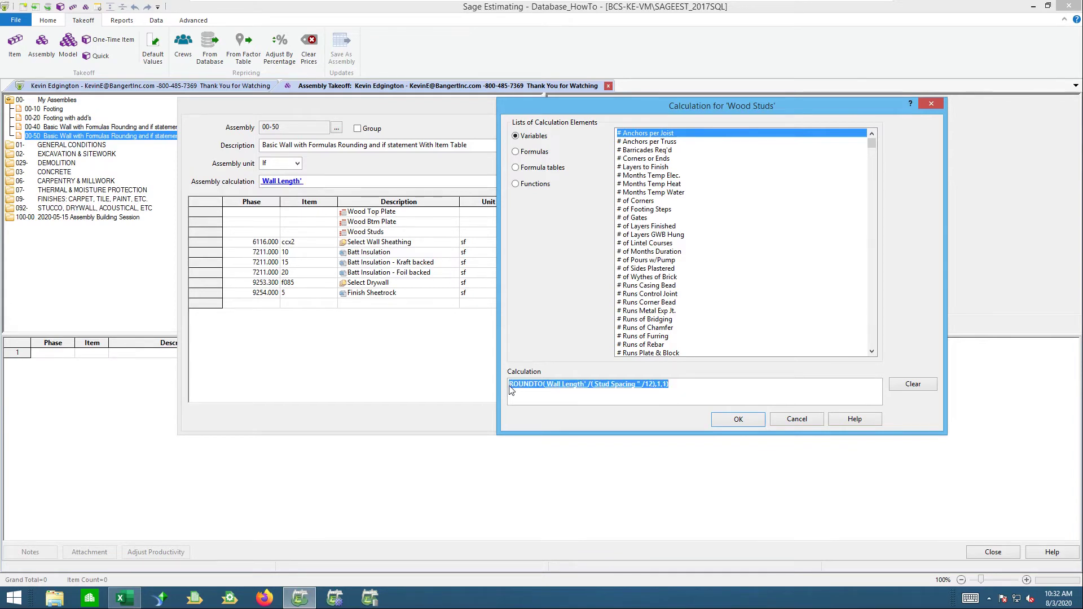
key(Return)
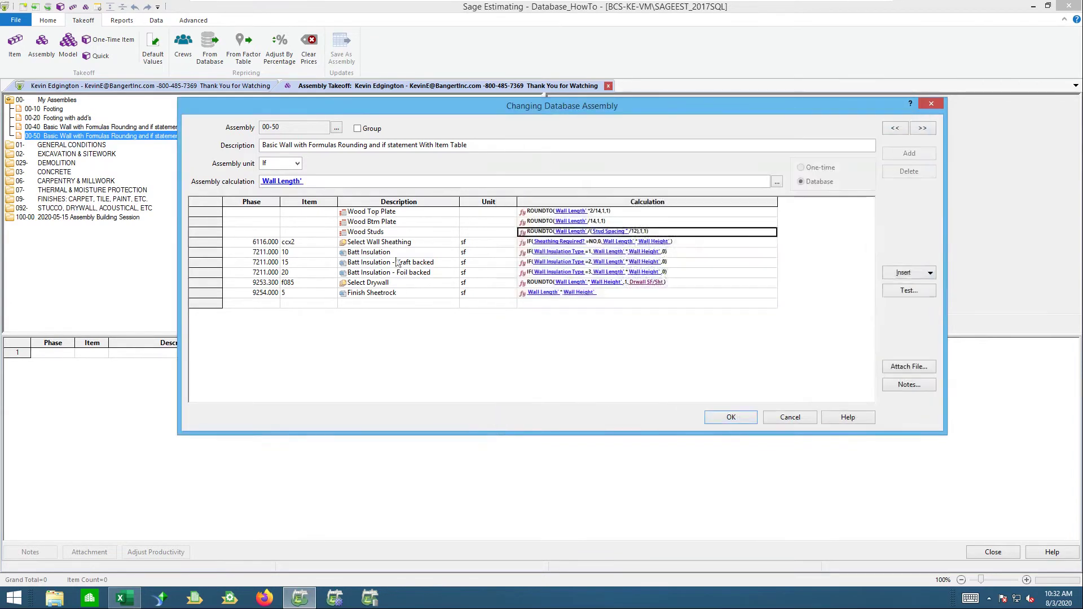
In the Wood Studs item table, set the 2.000 wall height calculation under stud size 24 to ROUNDTO(Wall Length'/(Stud Spacing"/12)/6,1,1) and copy that formula
click(376, 234)
right_click(377, 234)
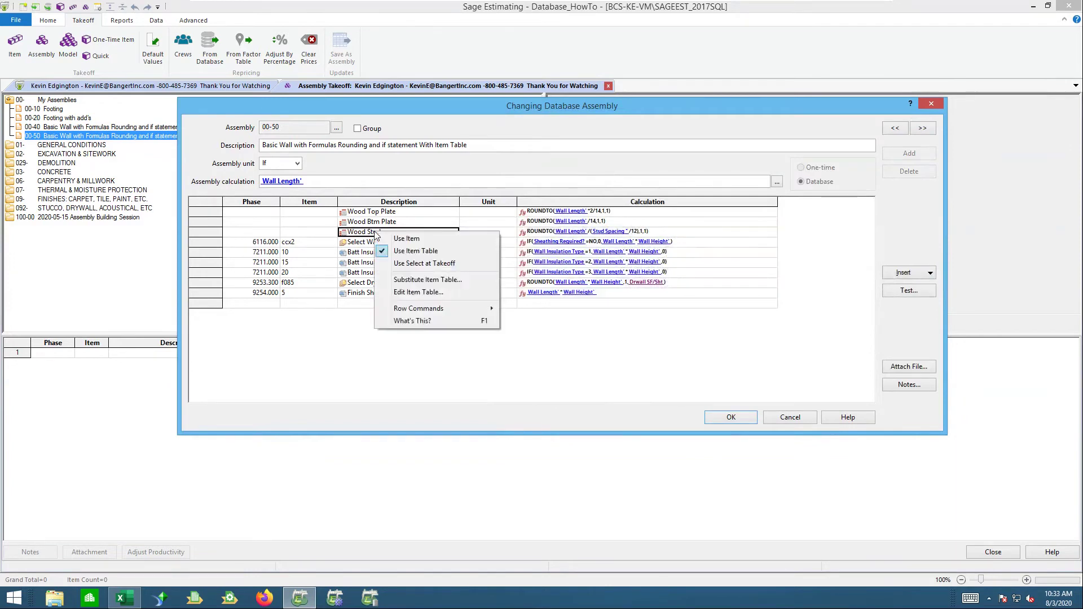
click(406, 293)
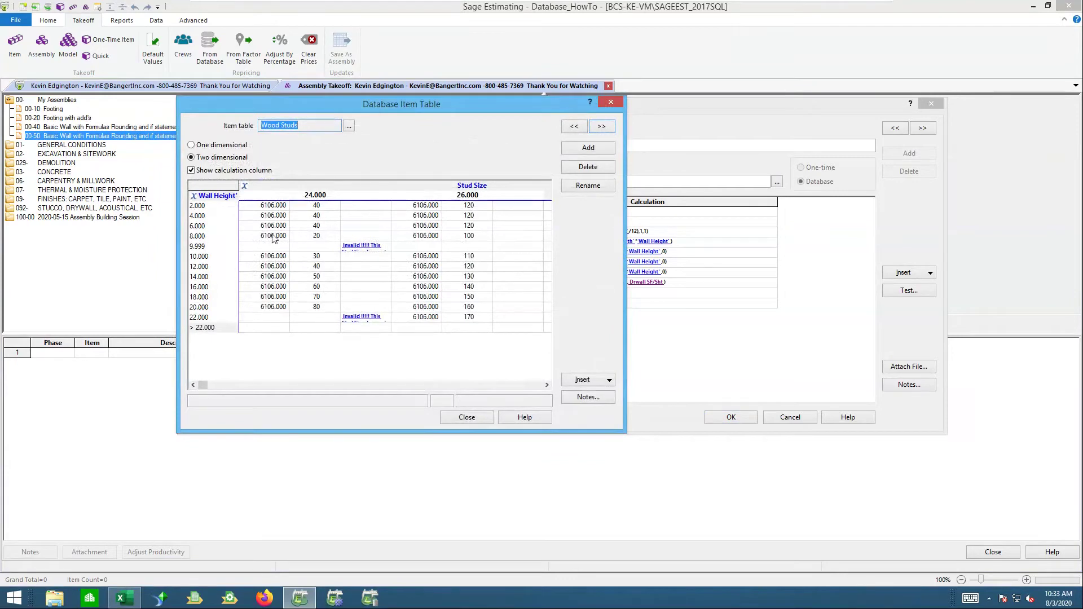
right_click(353, 209)
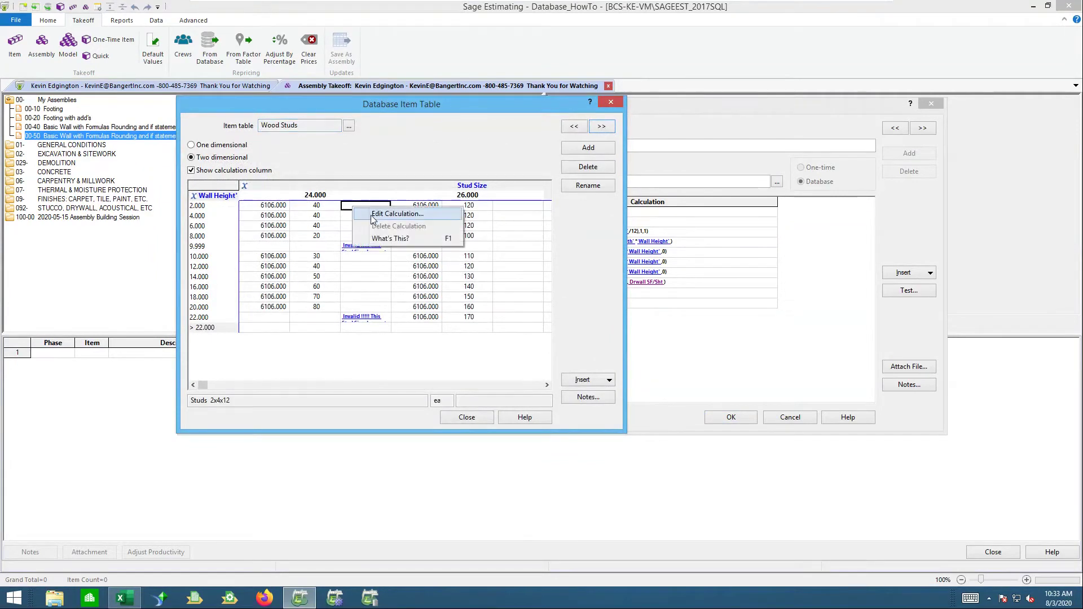
click(378, 215)
key(ctrl+v)
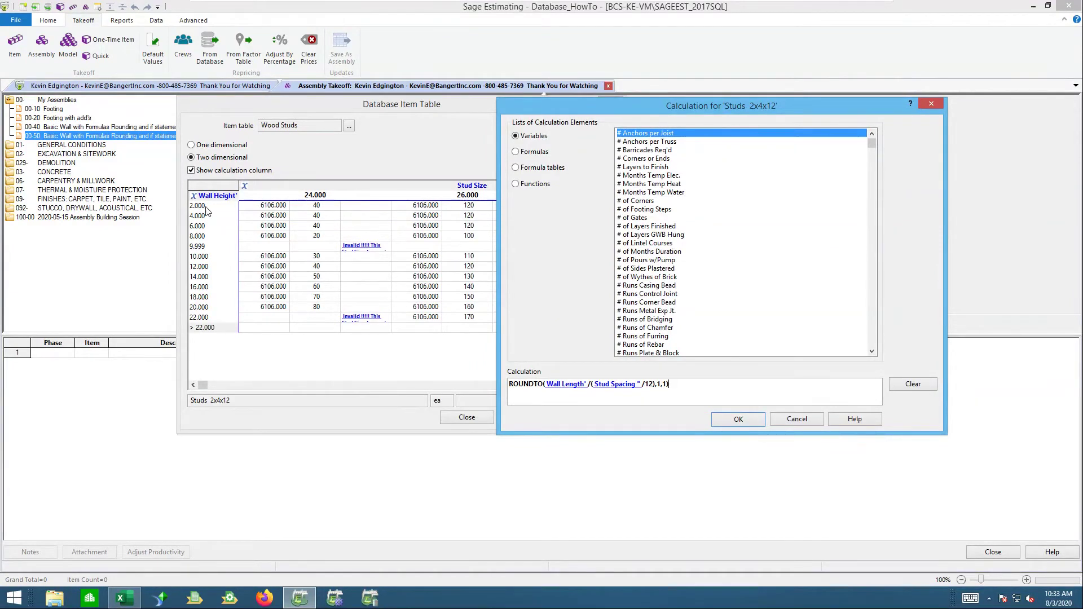
click(656, 384)
text(/6)
drag(700, 386, 509, 390)
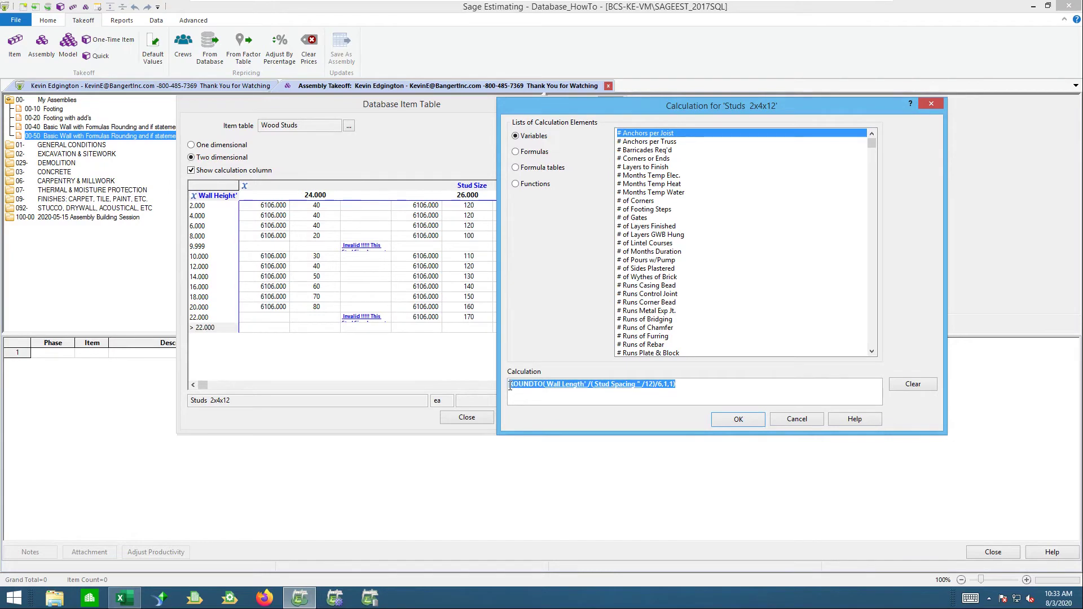
click(724, 422)
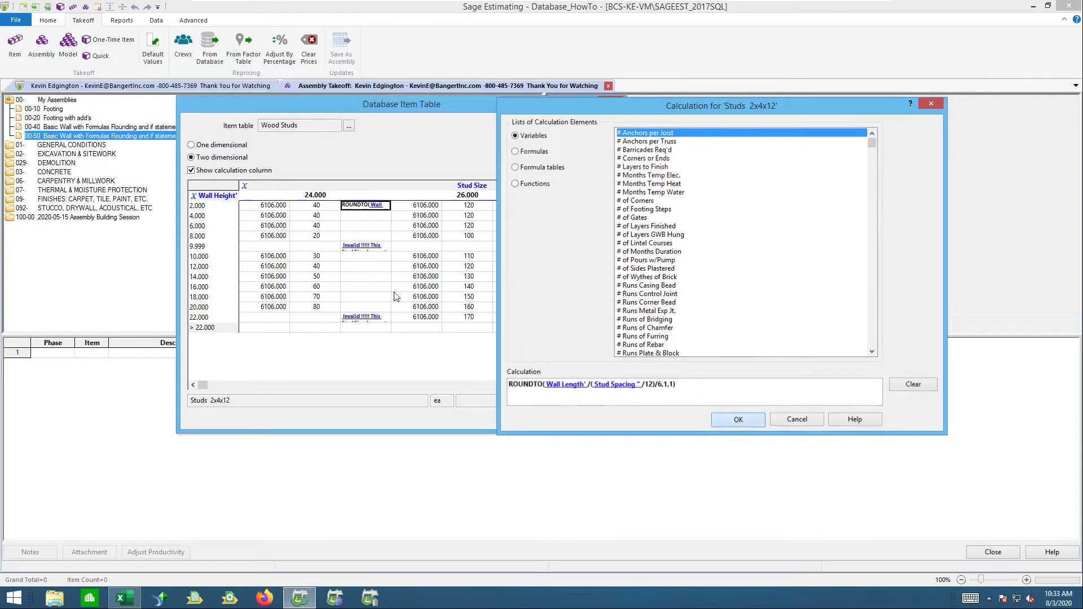
Reuse the copied ROUNDTO formula with divisor 6 as the calculation for the 2.000 wall height under stud size 26
click(518, 206)
right_click(518, 206)
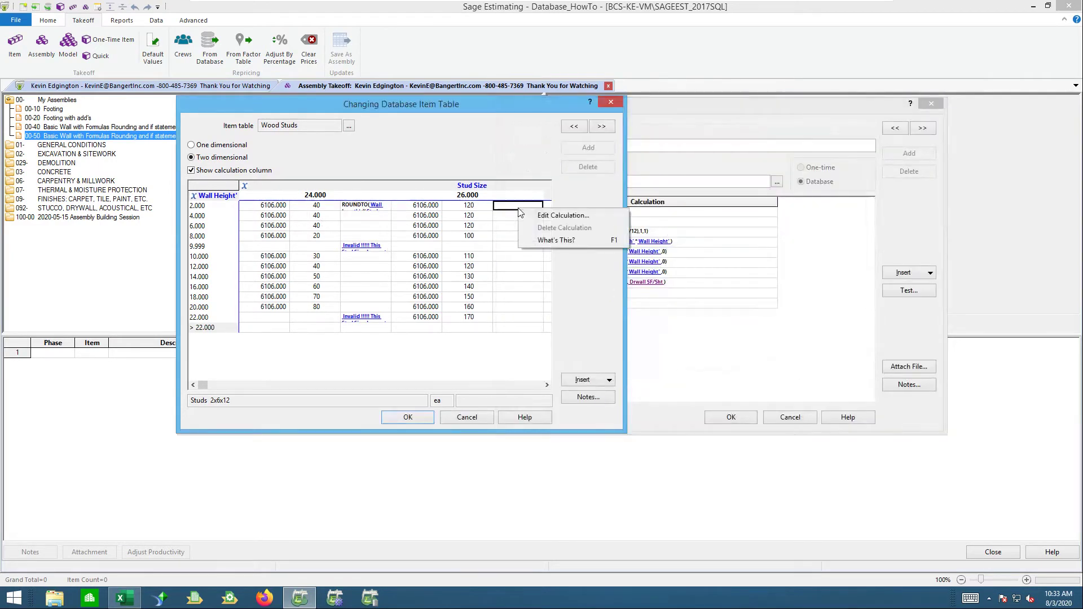
click(533, 215)
key(ctrl+v)
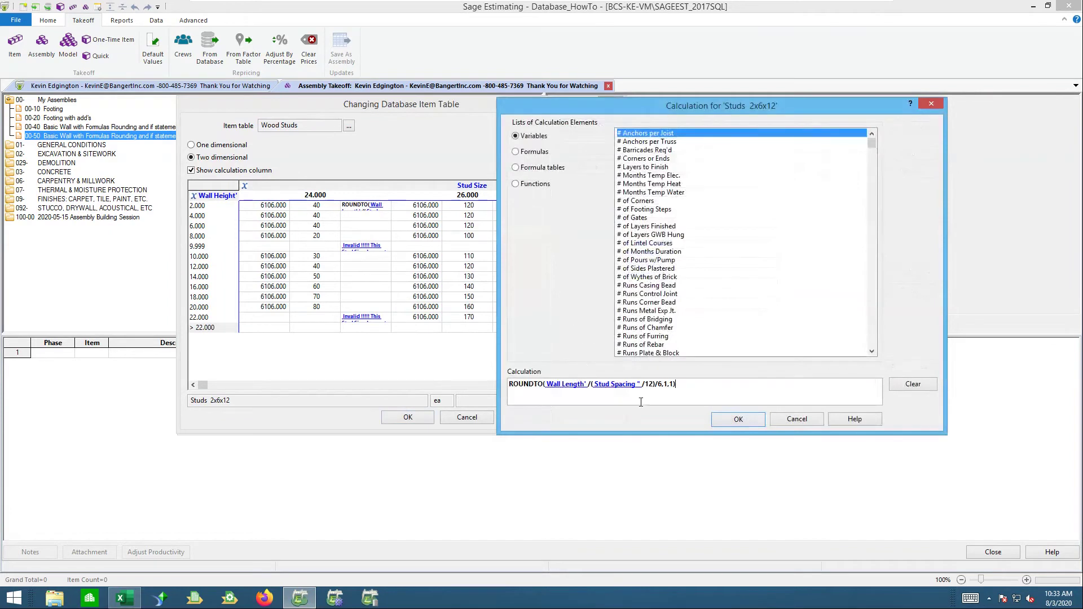
click(738, 419)
Set the 4.000 wall height calculation under stud size 24 to ROUNDTO(Wall Length'/(Stud Spacing"/12)/3,1,1) and copy that formula
click(351, 217)
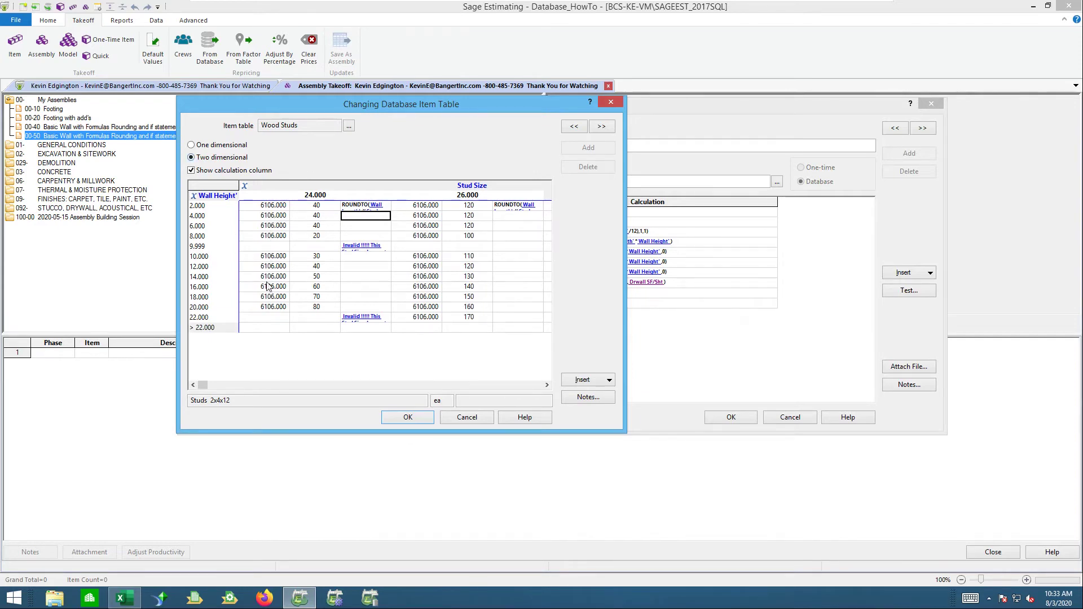
right_click(366, 219)
click(389, 227)
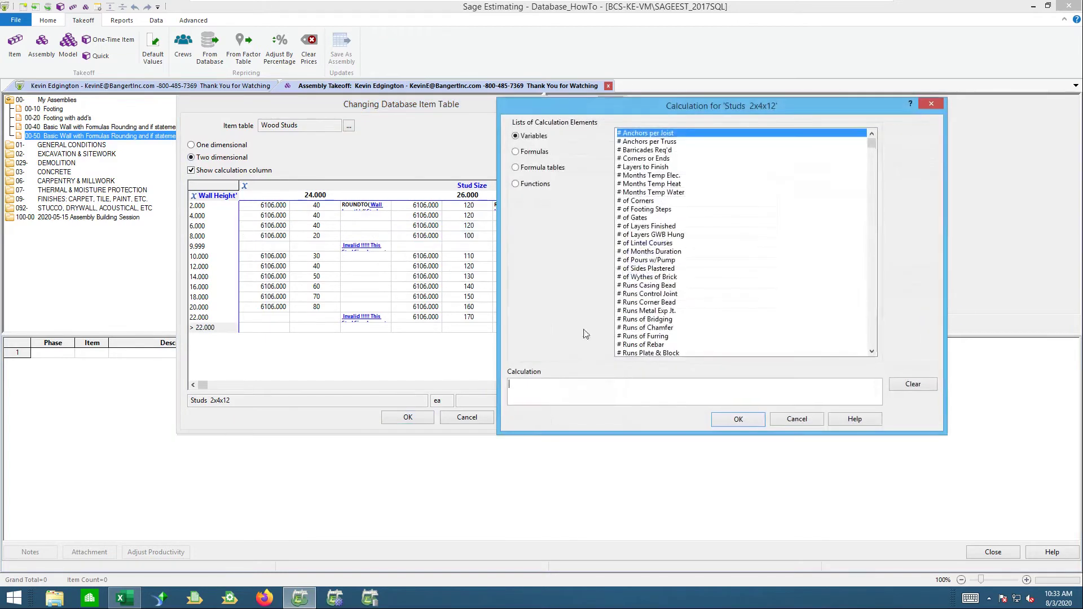
text(ROUNDTO(Wall Length'/(Stud Spacing "/12)/6,1,1))
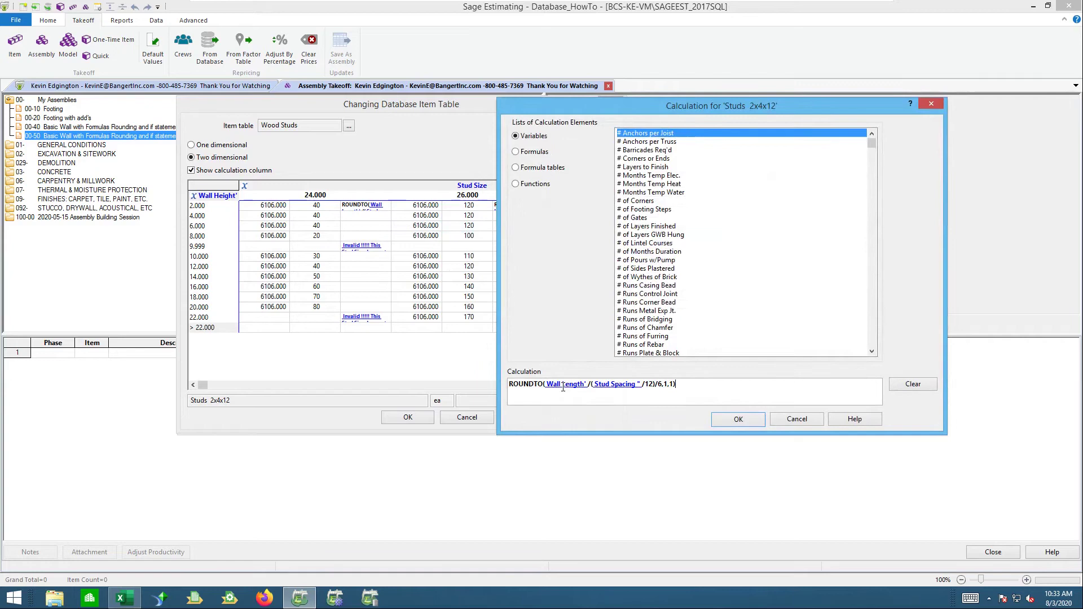
double_click(660, 384)
text(3)
drag(677, 384, 493, 385)
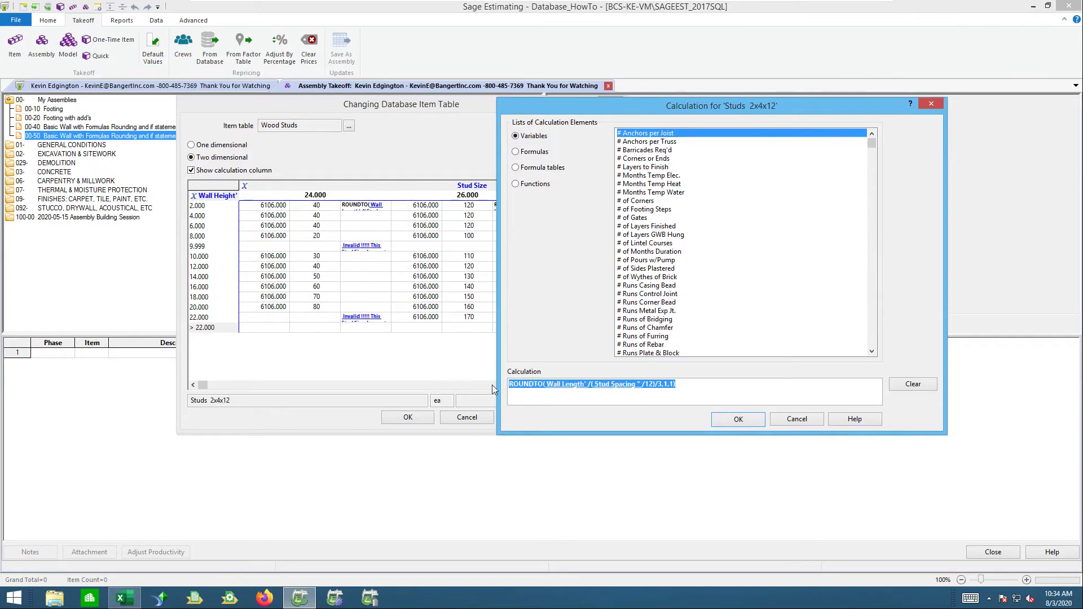
click(749, 422)
Reuse the copied ROUNDTO formula with divisor 3 as the calculation for the 4.000 wall height under stud size 26
click(519, 217)
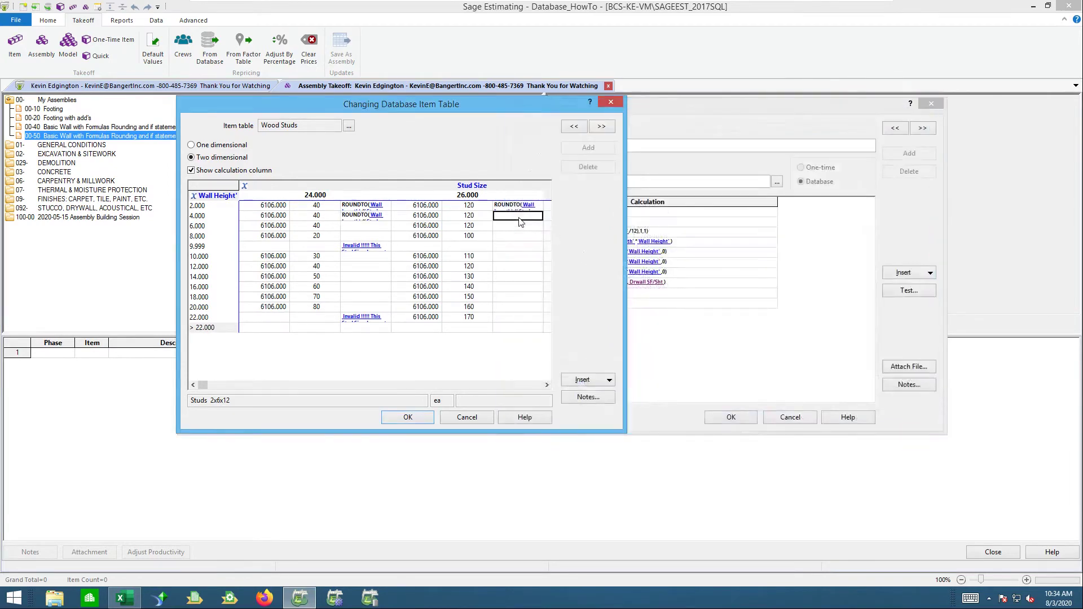
right_click(519, 219)
click(540, 229)
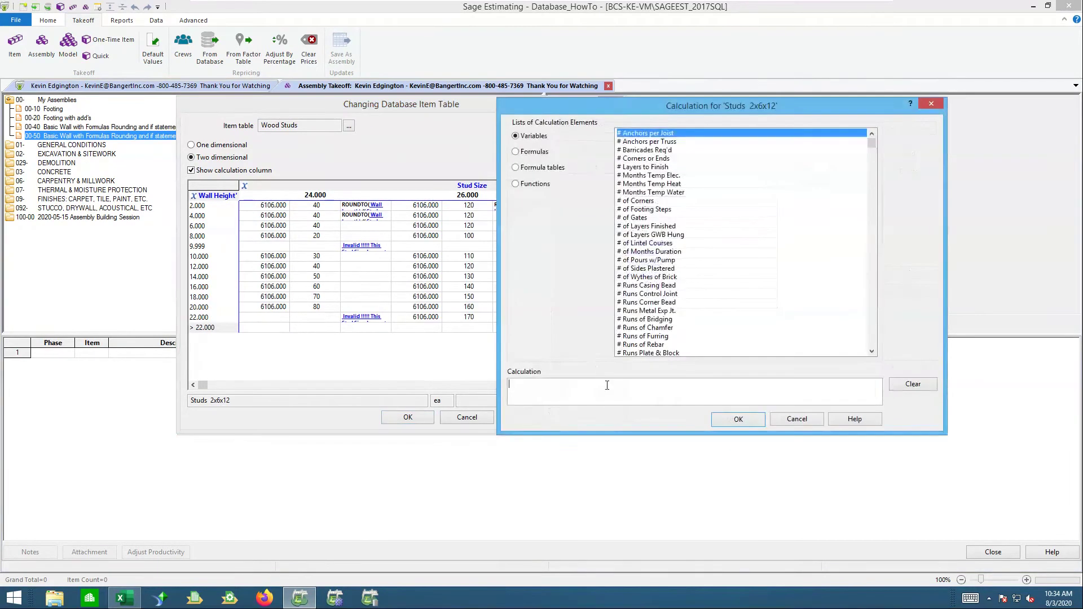
key(ctrl+v)
click(738, 419)
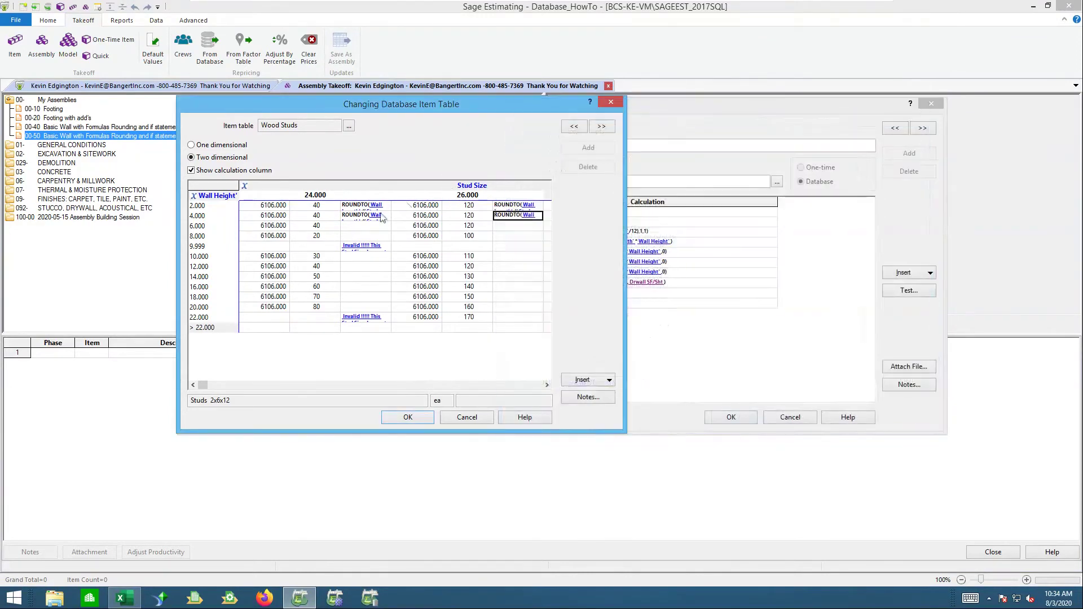
Enter the copied ROUNDTO formula as the calculation for the 6.000 wall height under stud size 24, adjusting its final divisor
right_click(367, 226)
click(389, 237)
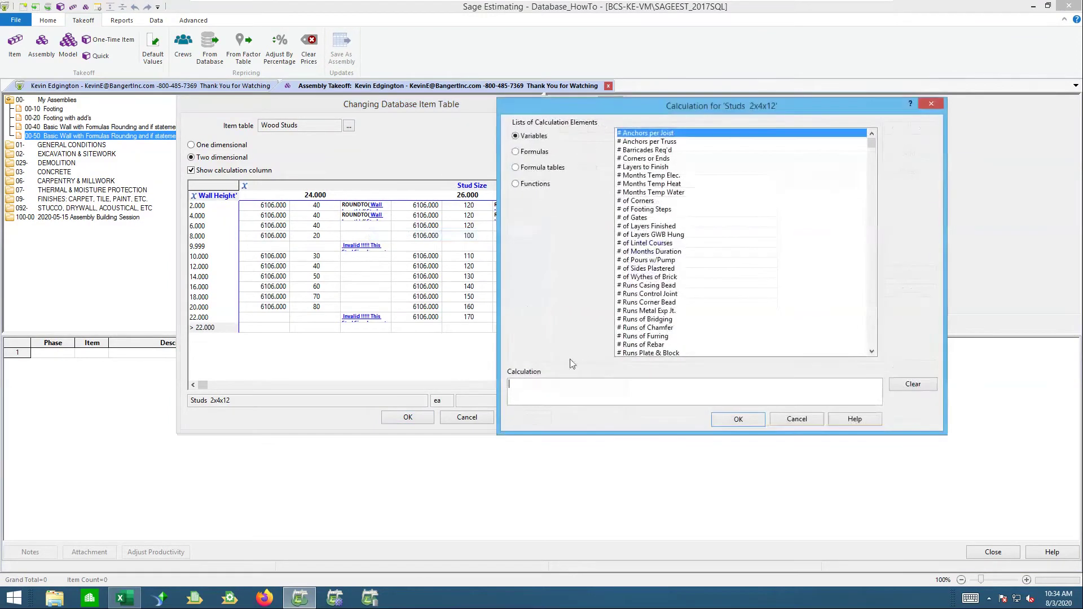
text(ROUNDTO( Wall Length' /( Stud Spacing " /12)/3,1,1))
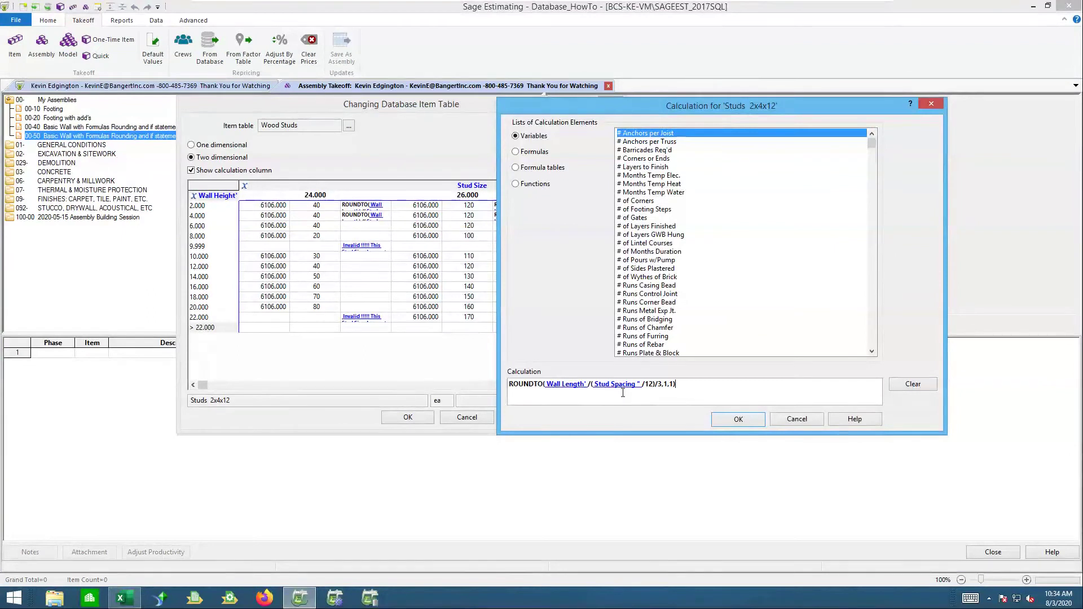
double_click(660, 384)
click(728, 422)
Enter the copied ROUNDTO formula for the 6.000 wall height under stud size 26 with its divisor changed to 4, and save the table
click(507, 229)
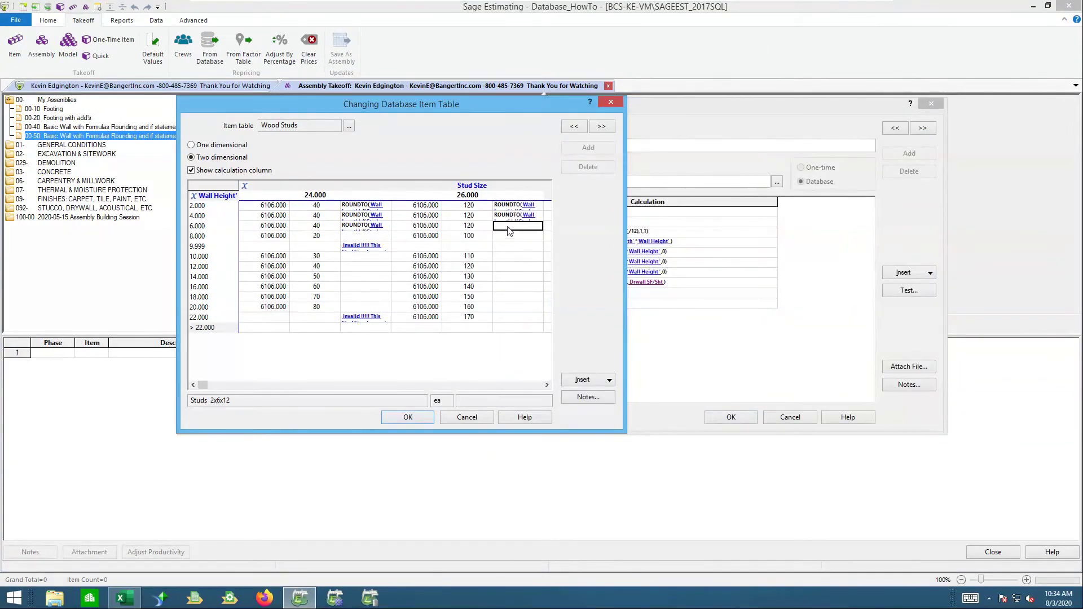
right_click(509, 228)
click(542, 246)
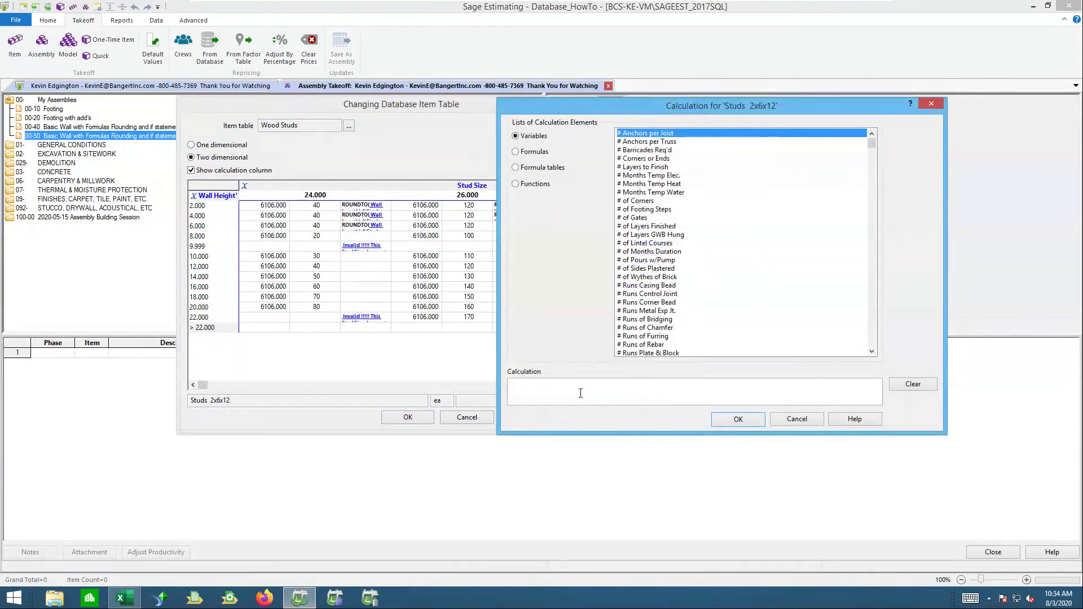
text(ROUNDTO( Wall Length' /( Stud Spacing " /12)/3,1,1))
double_click(659, 384)
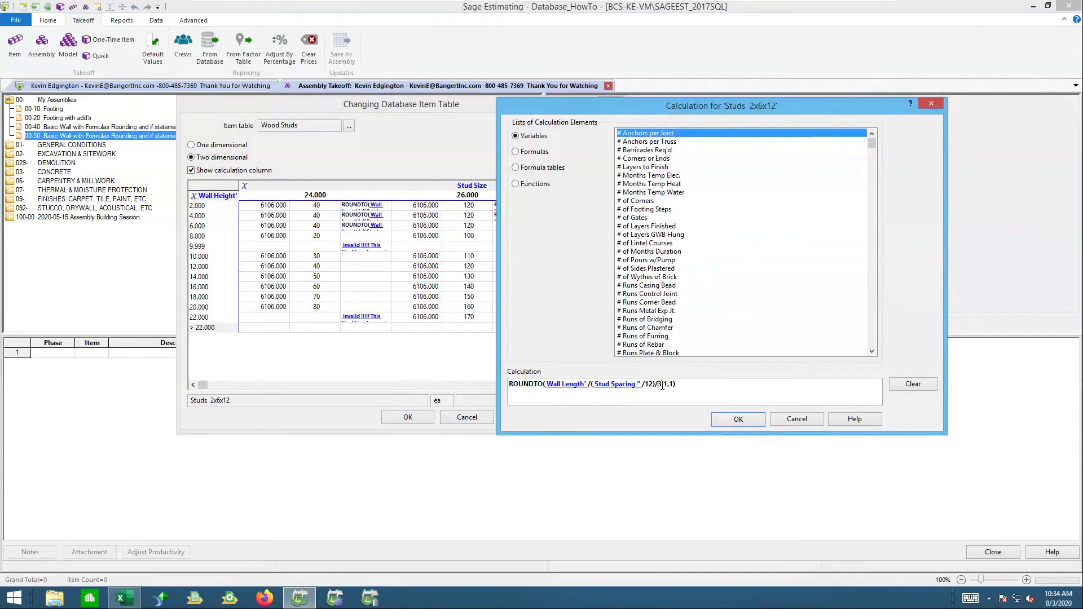
text(4)
click(734, 419)
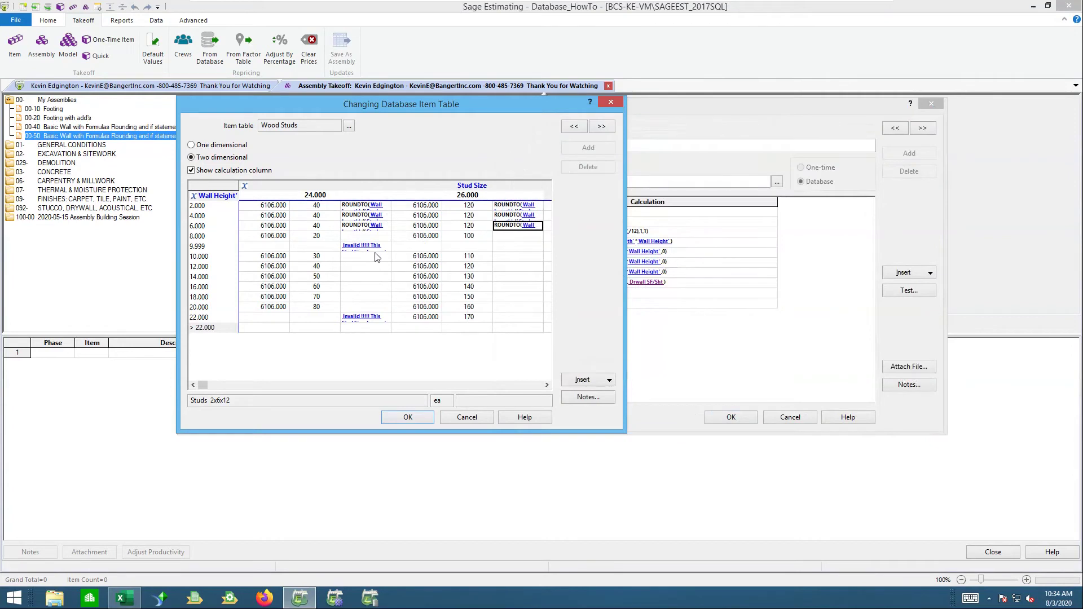
drag(277, 257, 334, 310)
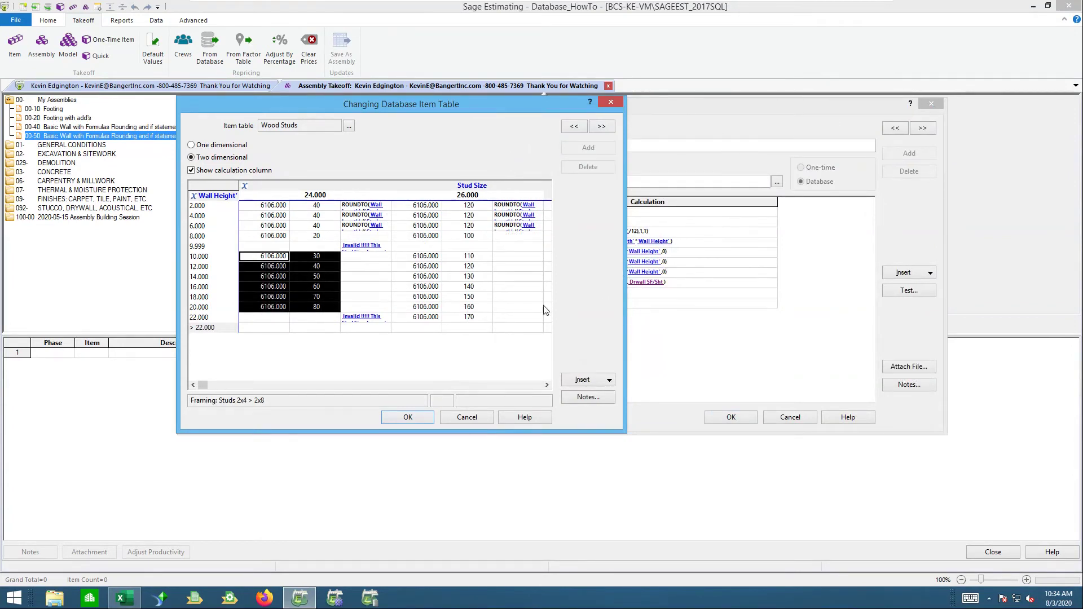
click(412, 419)
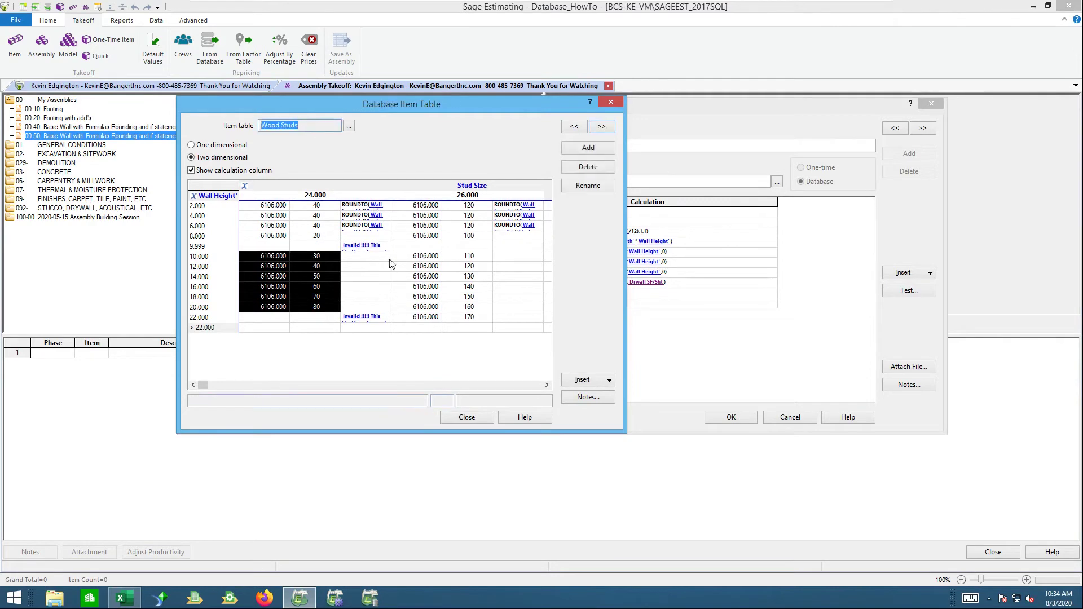
Save assembly 00-50, close its editor and accept the new pass's default takeoff values through Drywall Sheet Size
click(728, 417)
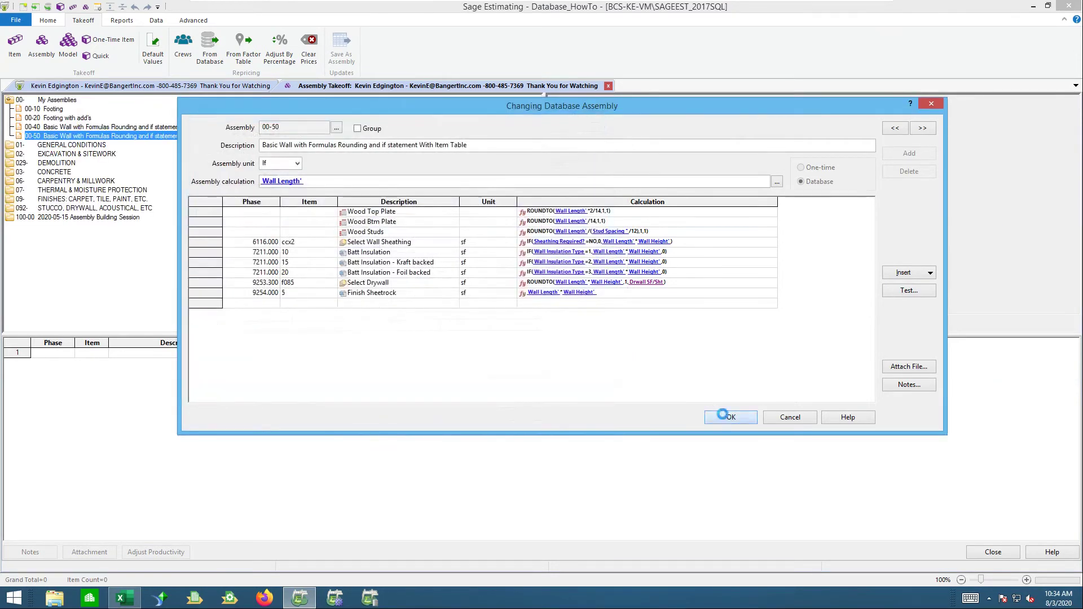
click(781, 420)
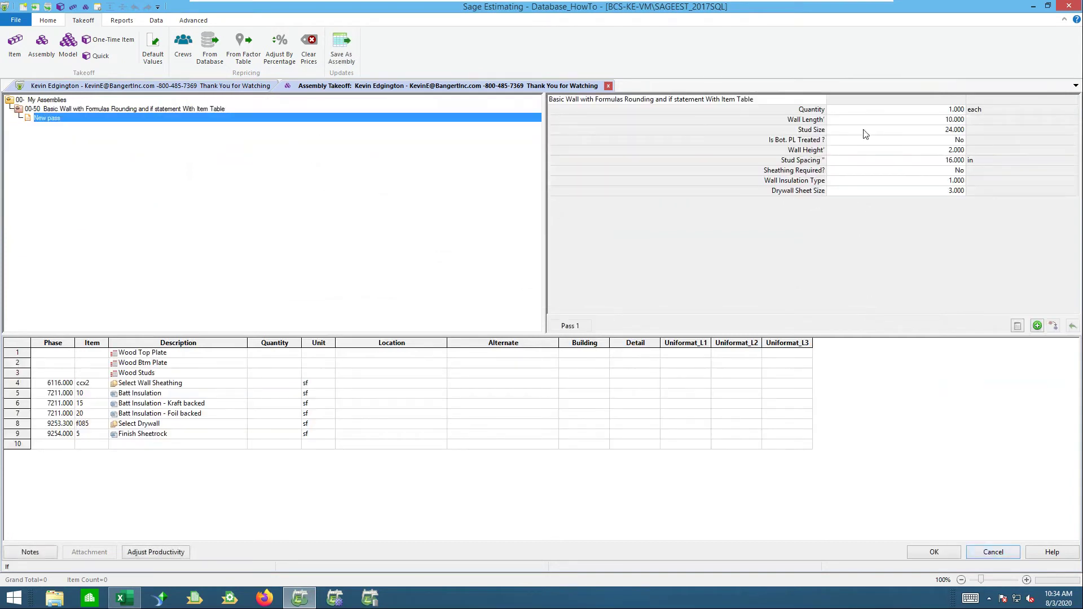
click(888, 123)
key(Return)
key(Return)
key(Return)
key(Return)
key(Return)
key(Return)
key(Return)
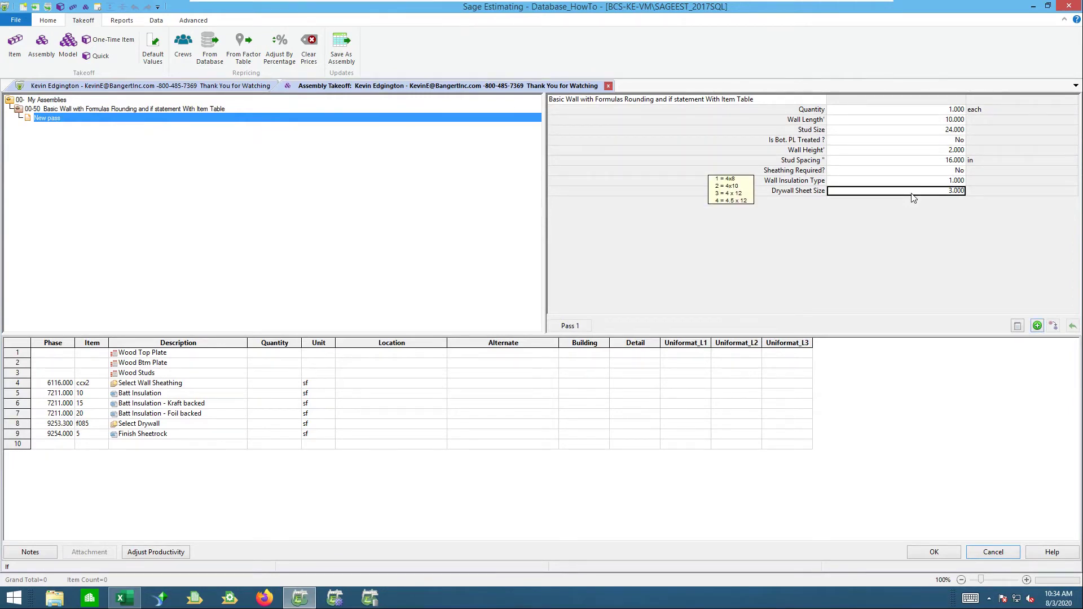
Clear the Wall Insulation Type value and generate the takeoff pass, closing the drywall selection without changing the product
key(Up)
key(Delete)
key(Return)
key(Return)
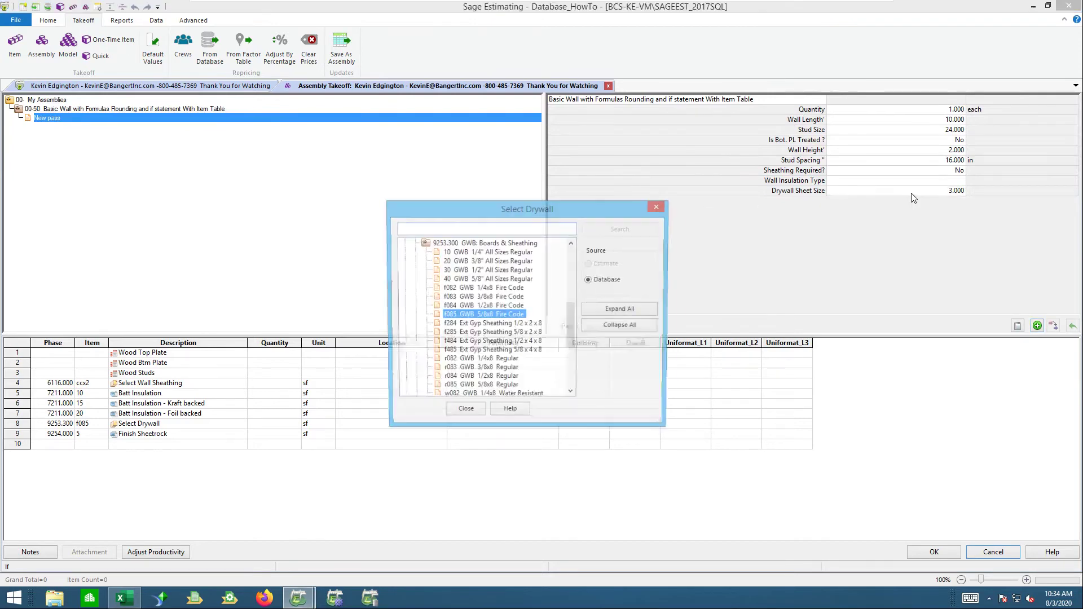
click(464, 407)
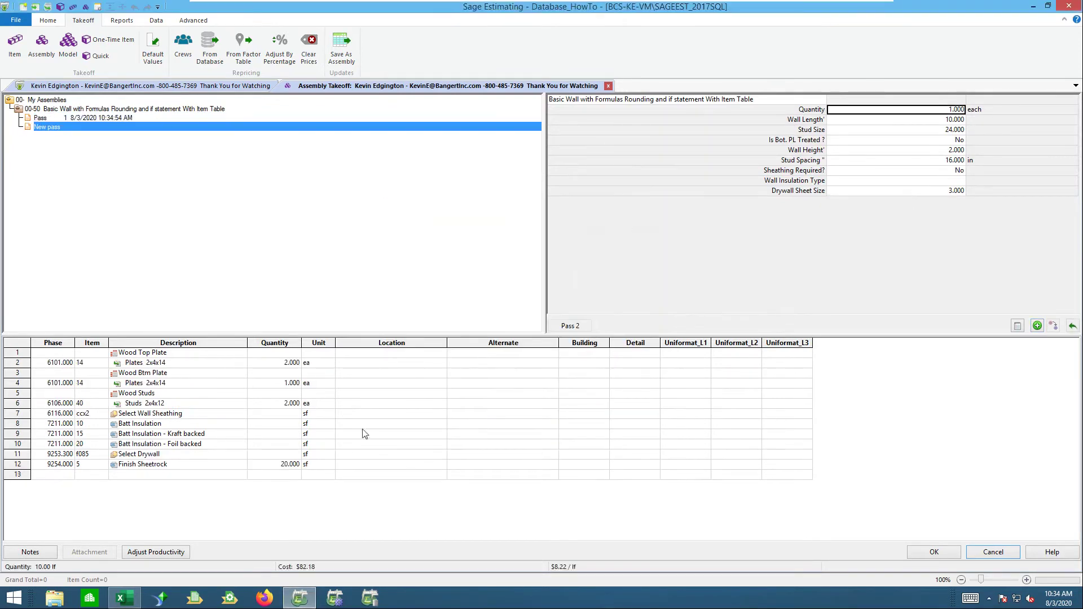
Check the takeoff quantity of the 2x4x12 studs and save the pass to the estimate
click(198, 405)
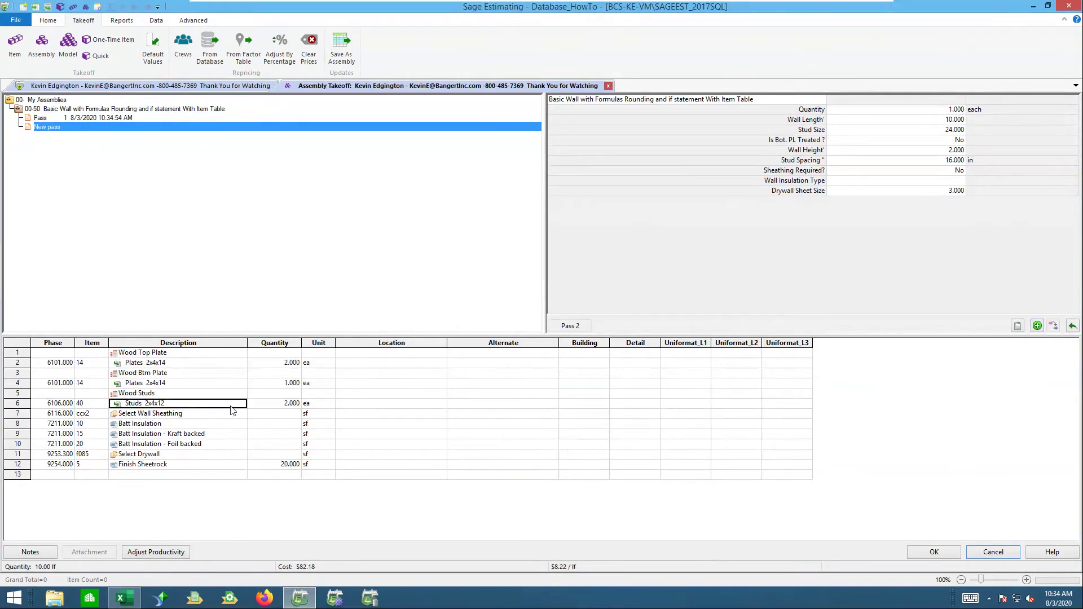
click(279, 407)
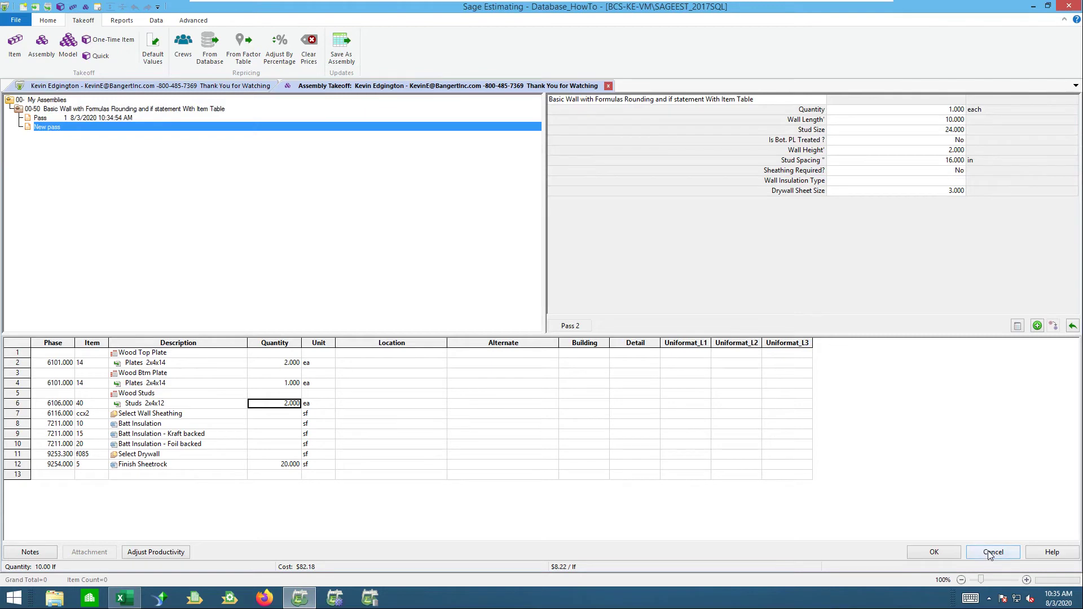
click(935, 553)
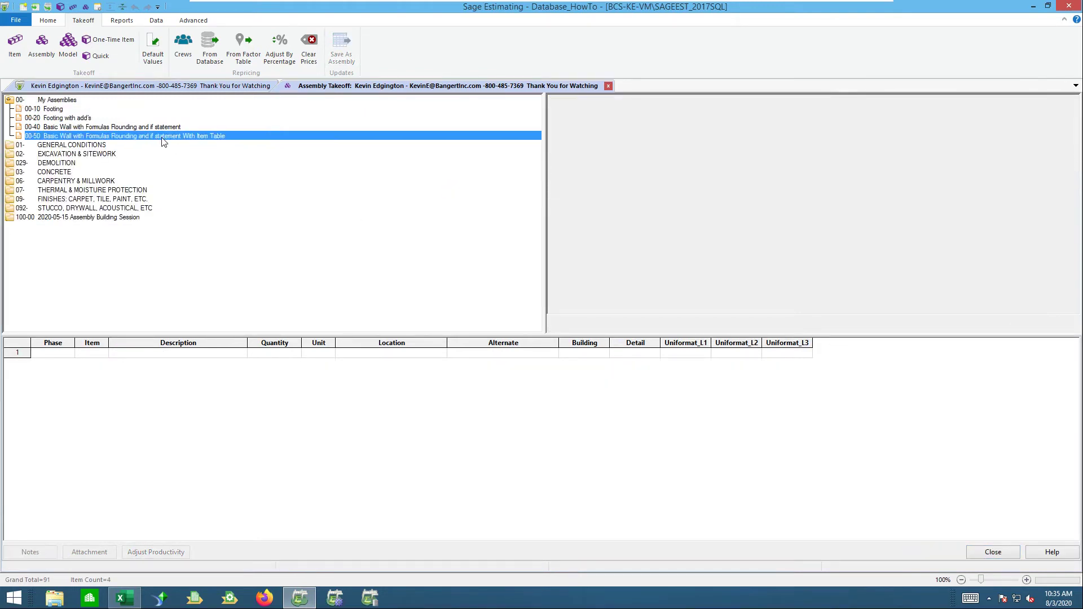
Examine the sizes, lengths and gauges of the C stud items in phase 9251.100 under Finishes, and close the item takeoff
click(15, 45)
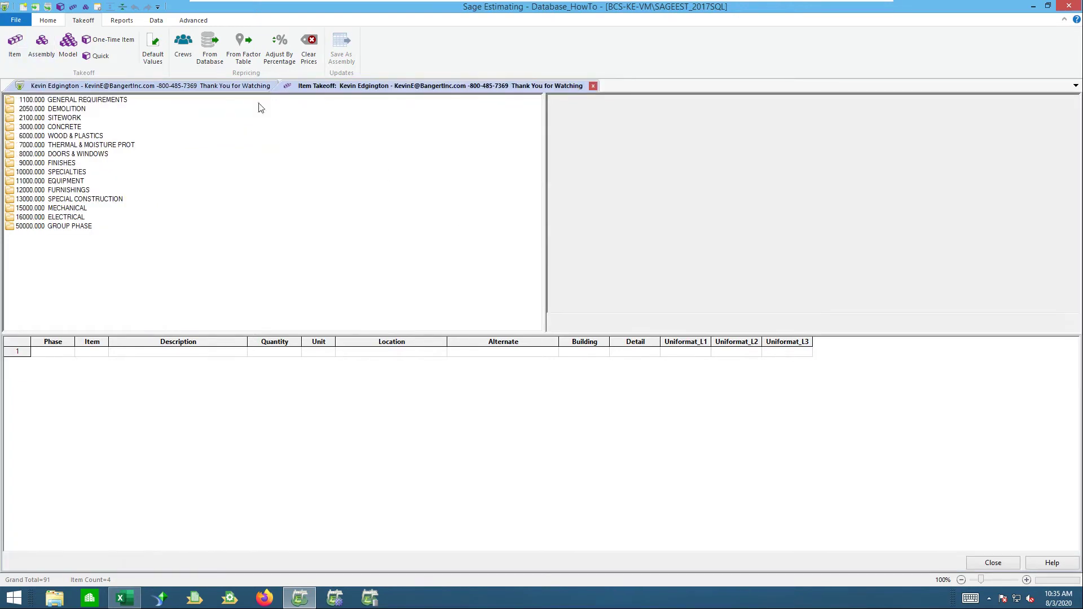
double_click(61, 165)
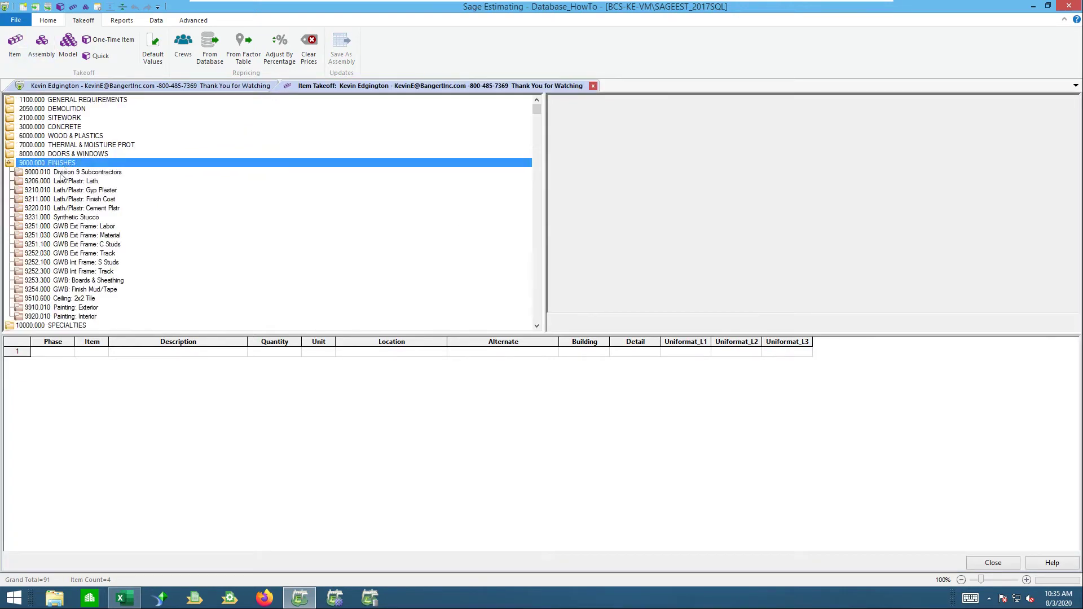
scroll(92, 248, down, 2)
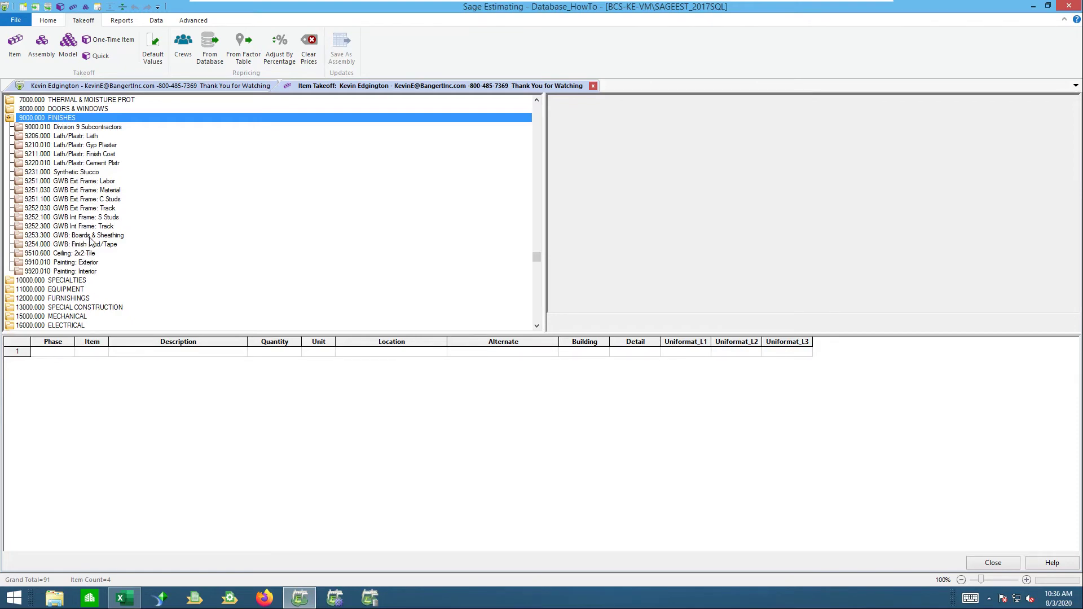
double_click(93, 199)
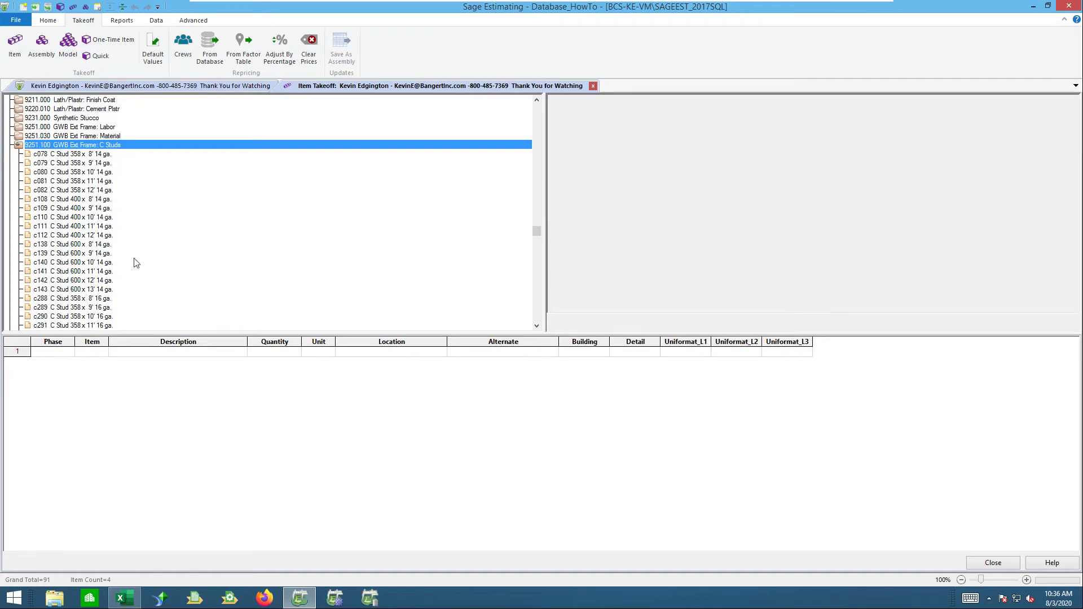
scroll(136, 263, down, 5)
scroll(136, 263, down, 8)
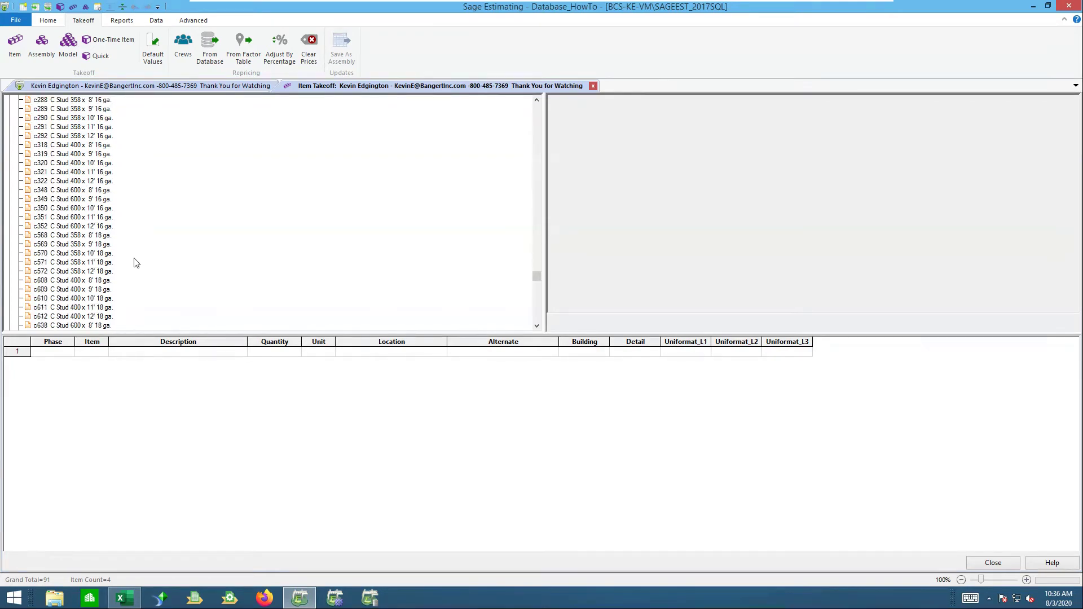
scroll(136, 263, down, 1)
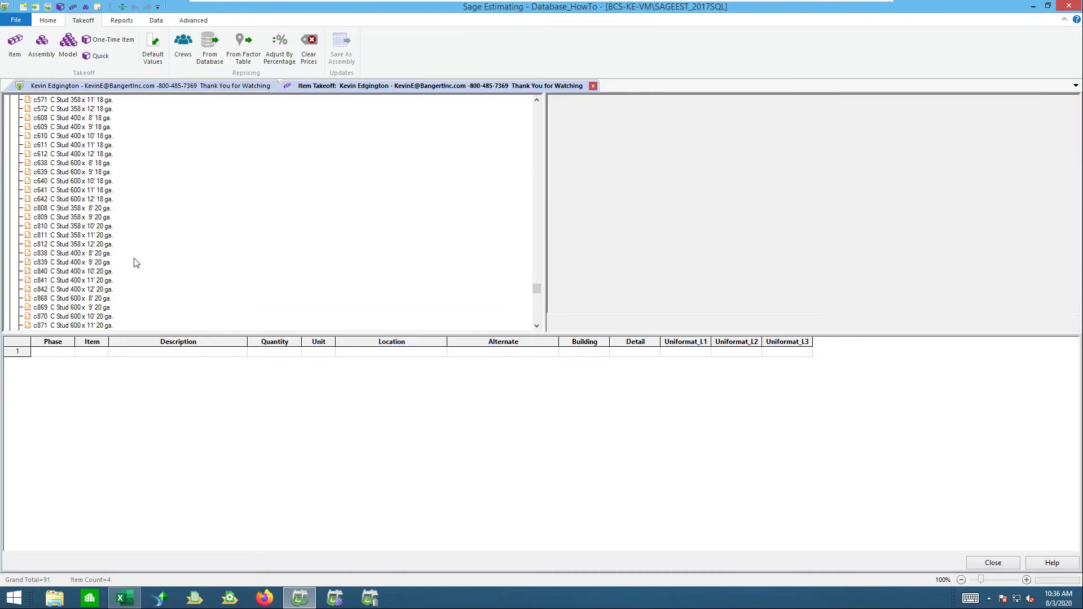
scroll(136, 263, down, 2)
scroll(137, 266, up, 6)
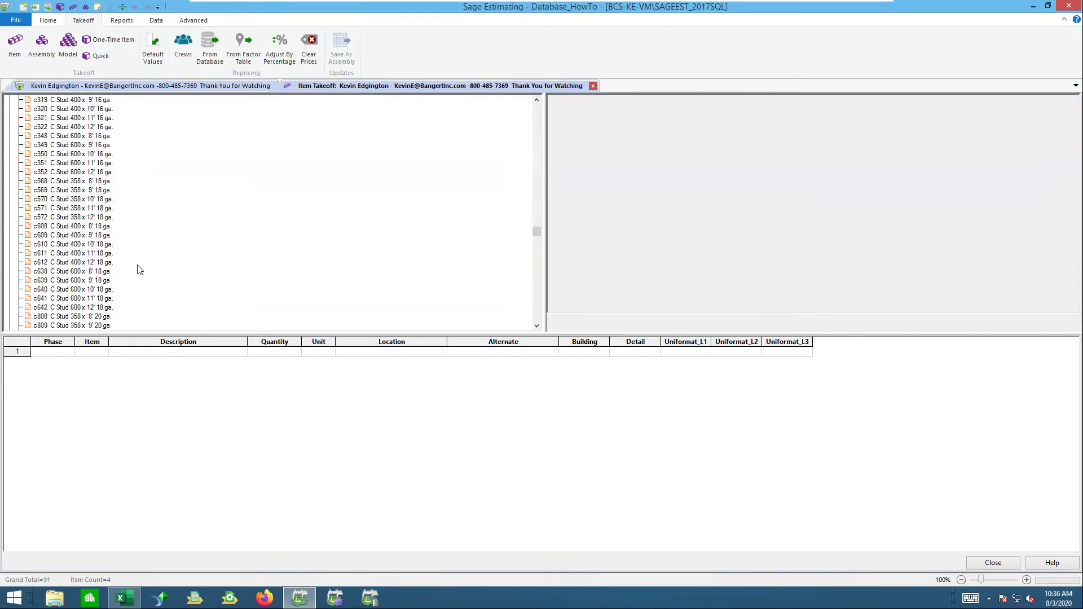
scroll(139, 270, up, 5)
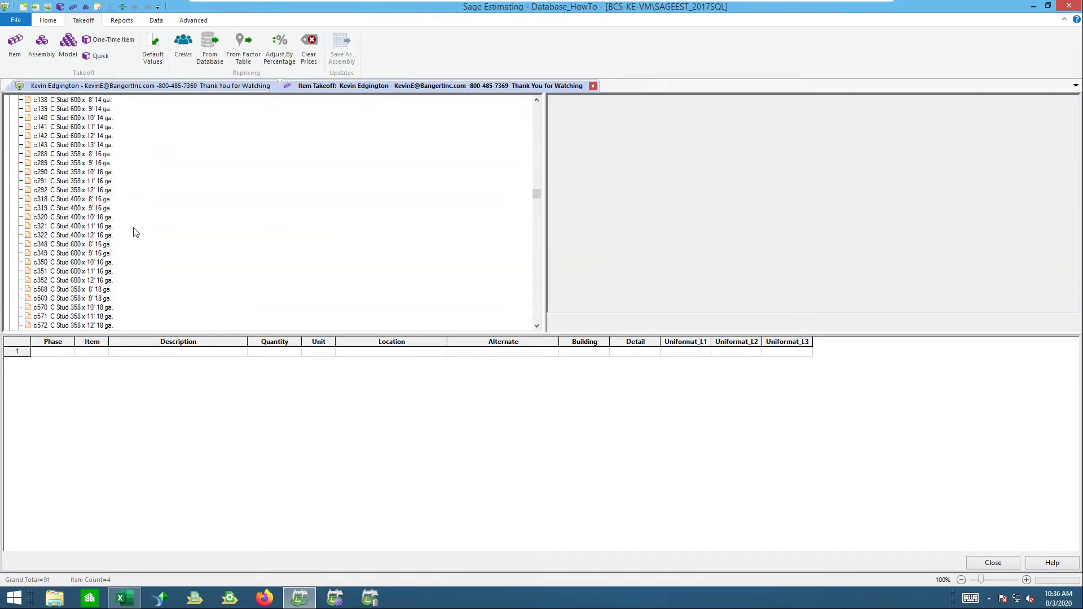
scroll(135, 232, up, 4)
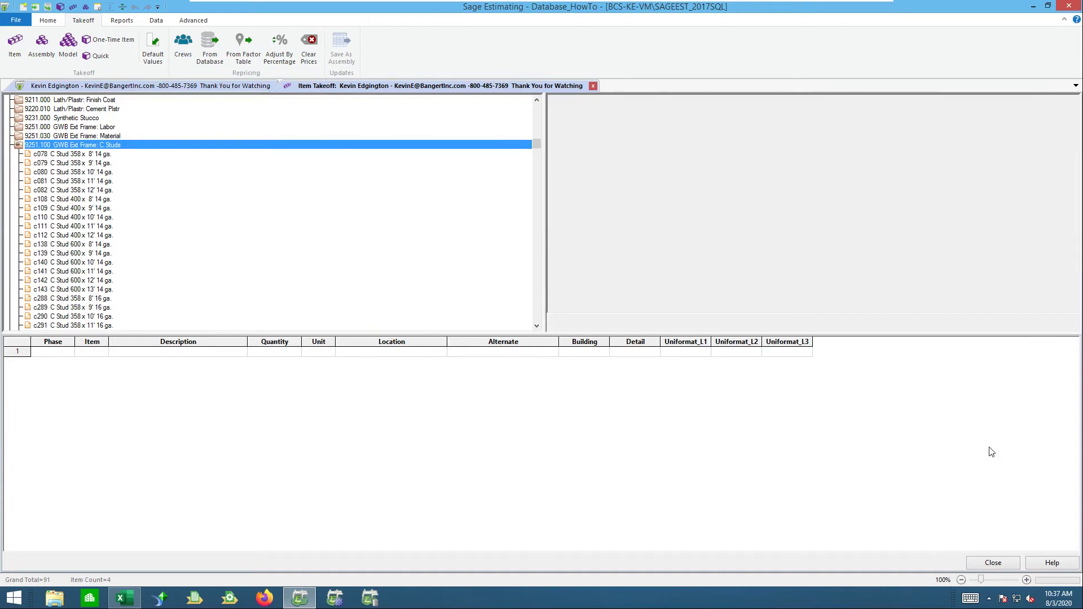
click(985, 563)
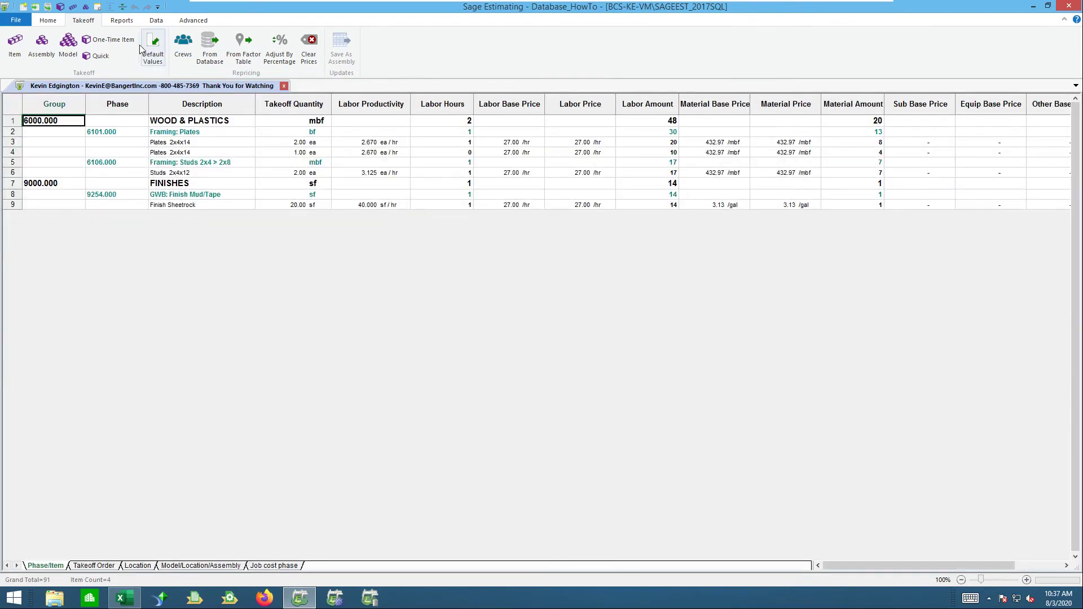
Start a new database assembly numbered 00-09 with the description Metal Stud
click(156, 20)
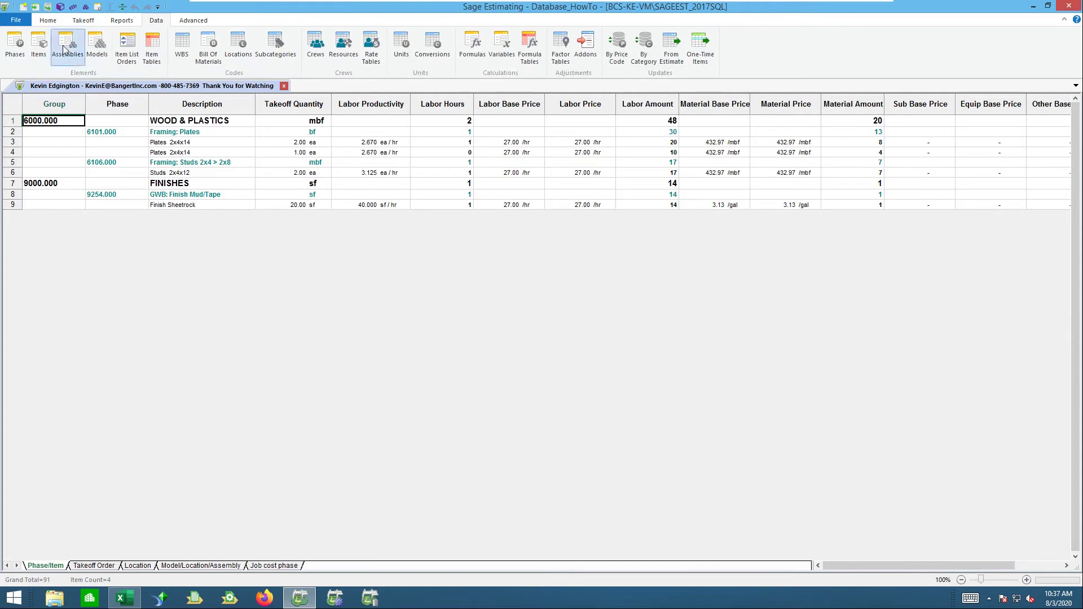
click(67, 44)
click(912, 154)
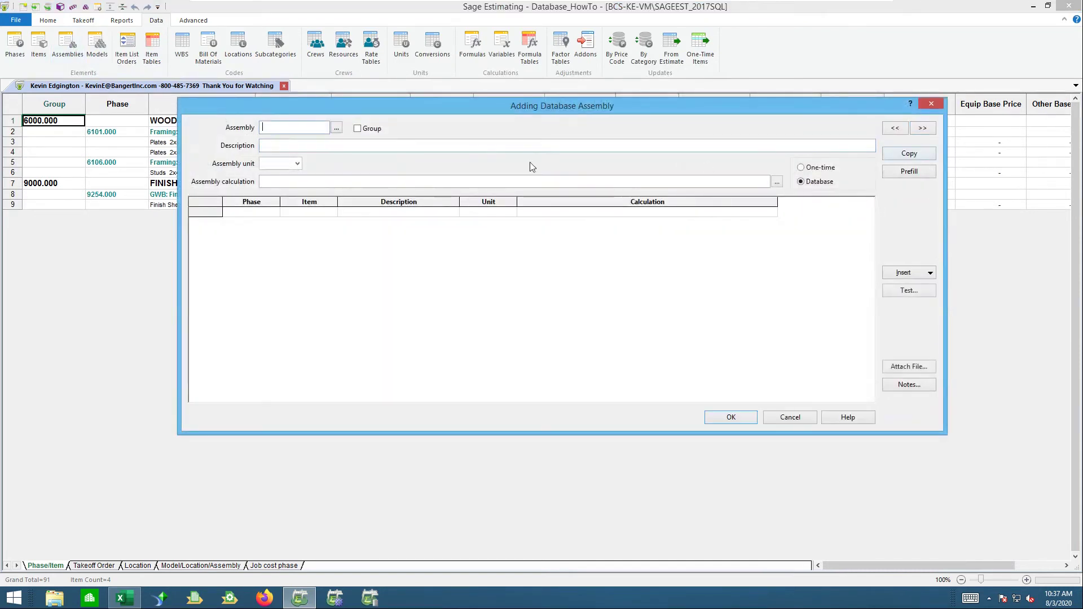
text(00-09)
text(Metal Stud)
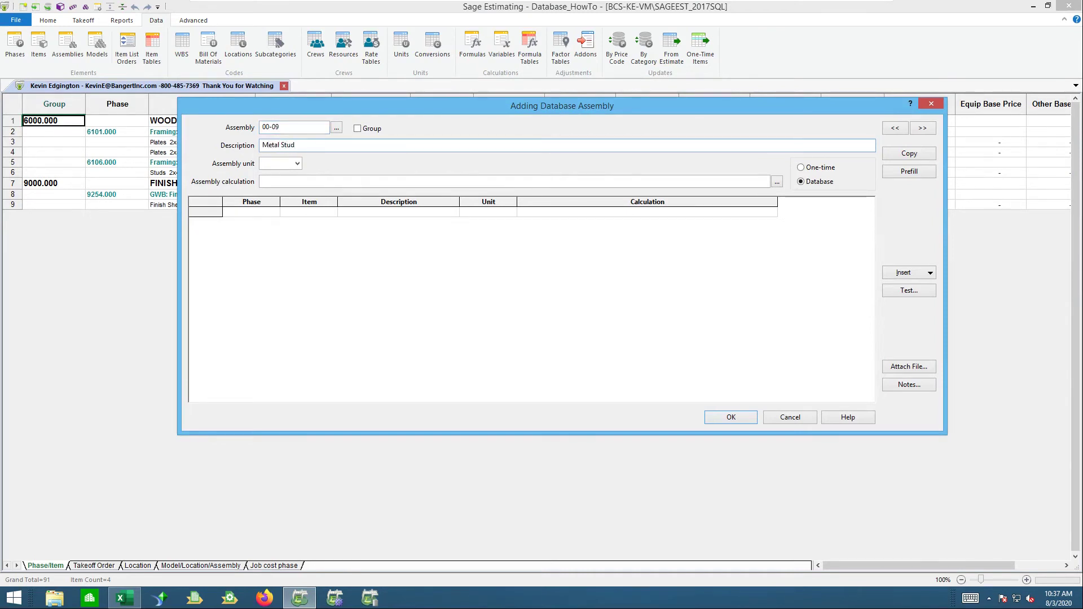
Start creating a new item table for insertion into assembly 00-09
click(902, 276)
click(910, 301)
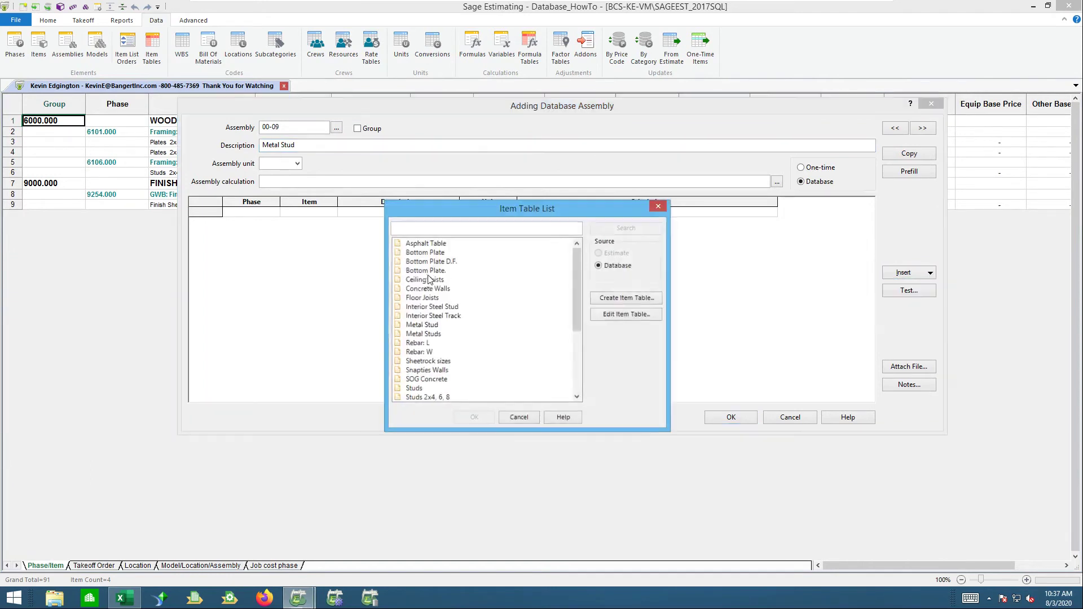
right_click(484, 307)
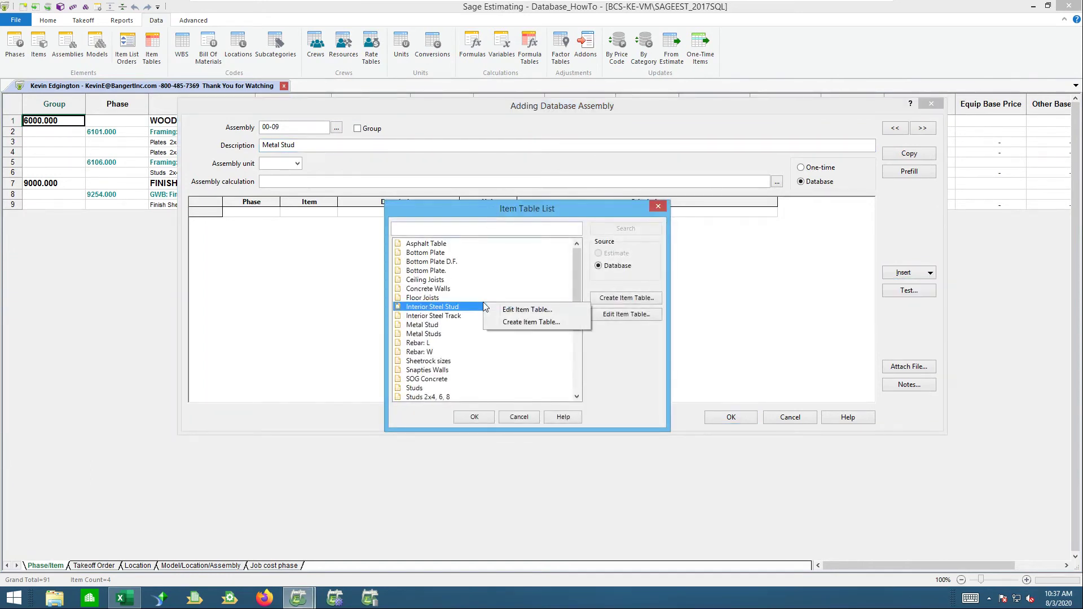
click(512, 323)
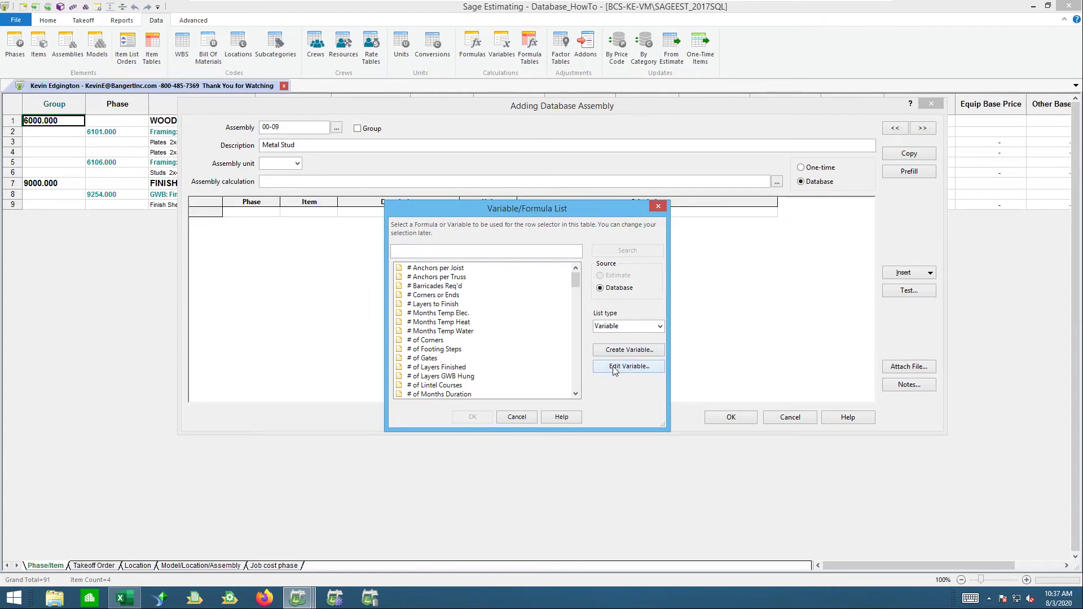
For the table's row selector, list formulas instead of variables and start a new formula named Metal Stud G-S-H
click(613, 325)
click(659, 326)
click(609, 348)
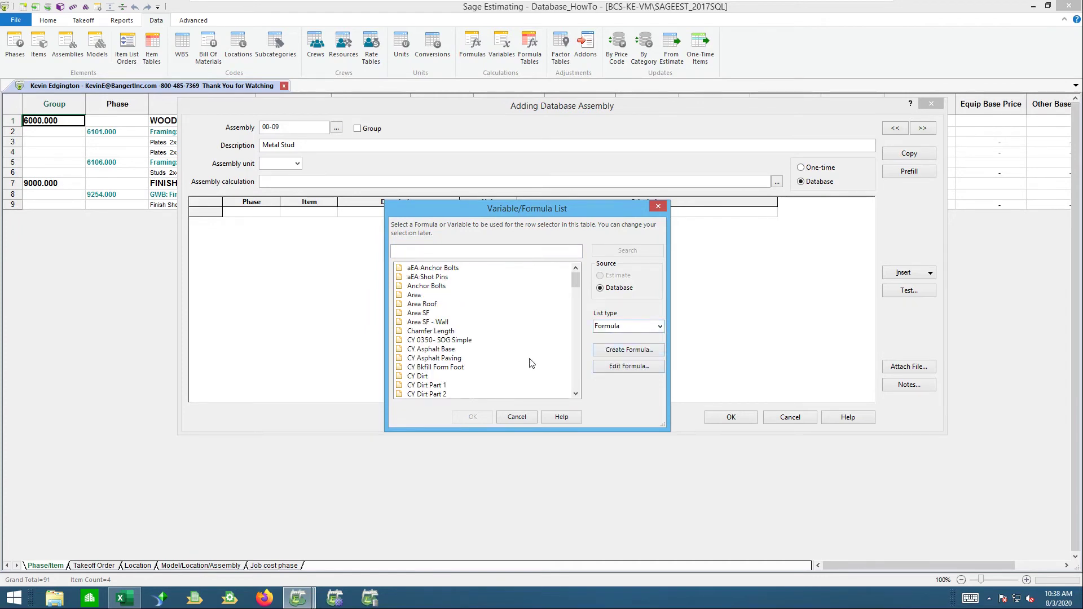
click(632, 352)
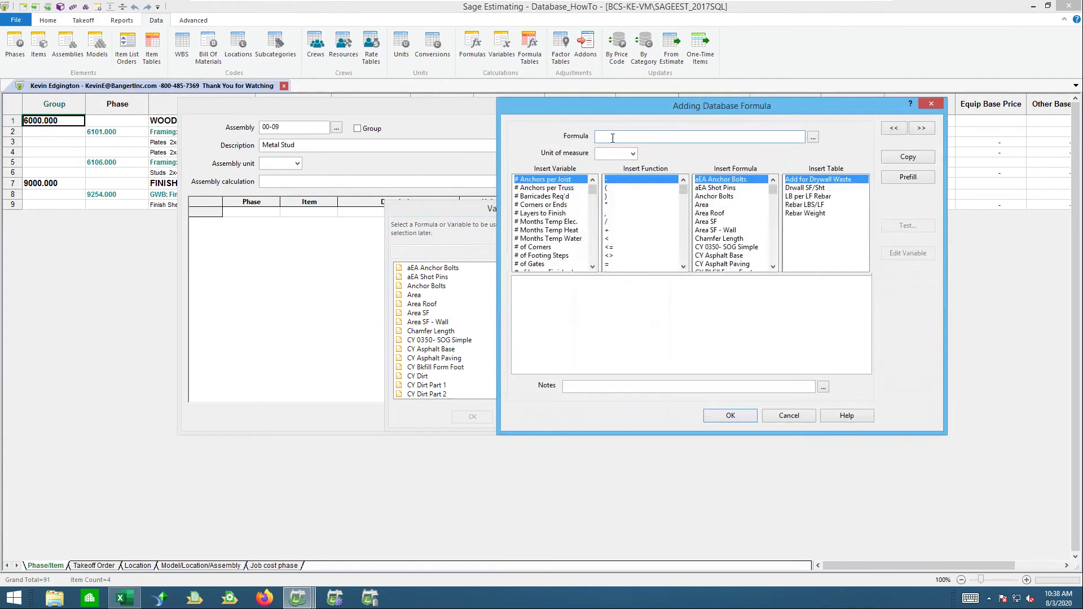
text(Metal Stud G-S-H)
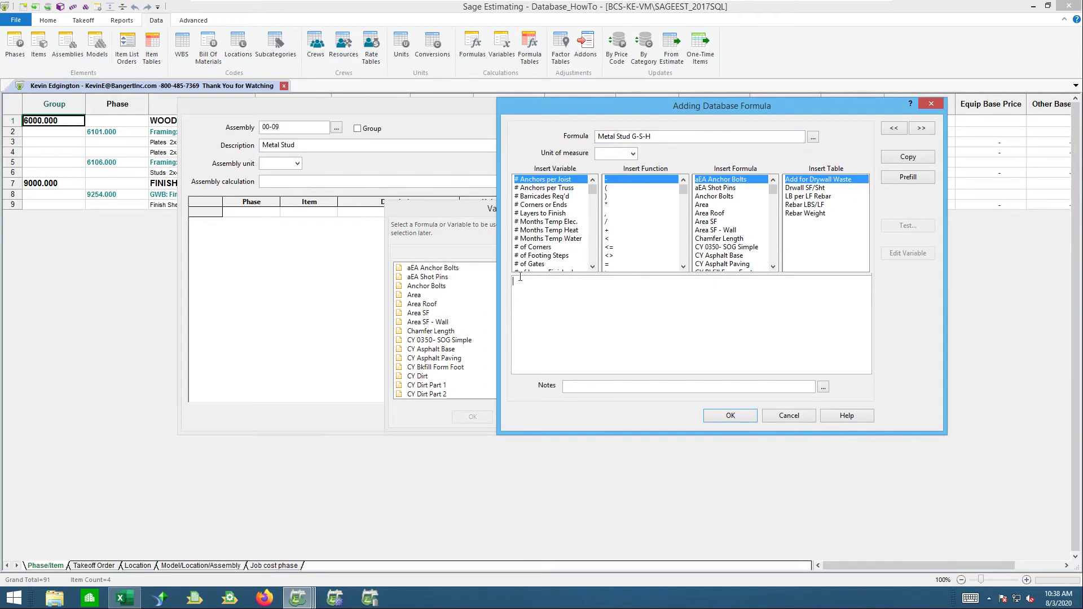
Insert the Wall Height' variable into the Metal Stud G-S-H formula and save it
click(541, 240)
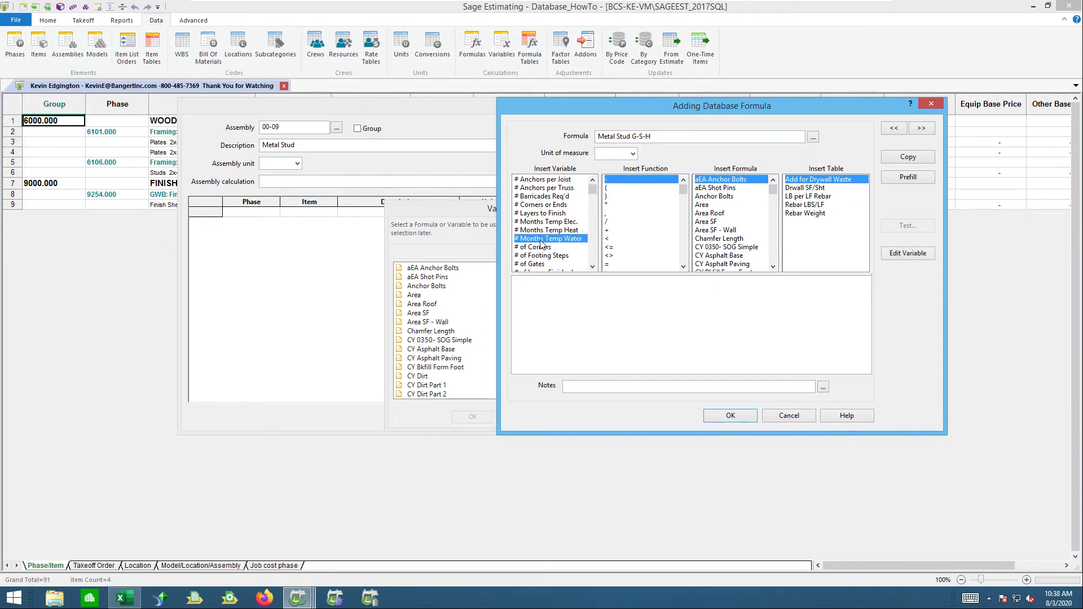
text(Wall)
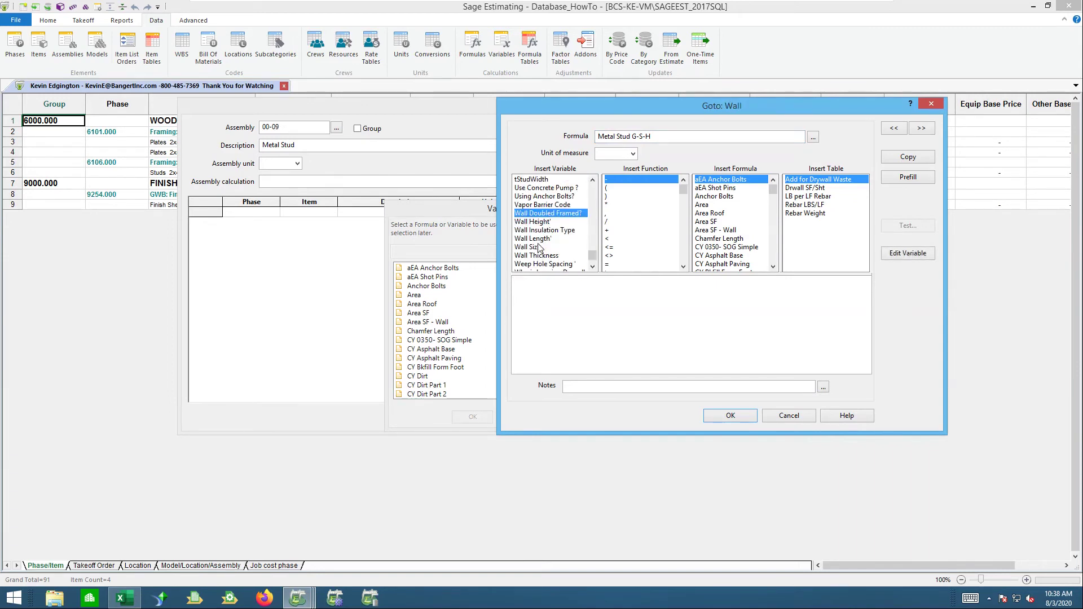
double_click(541, 223)
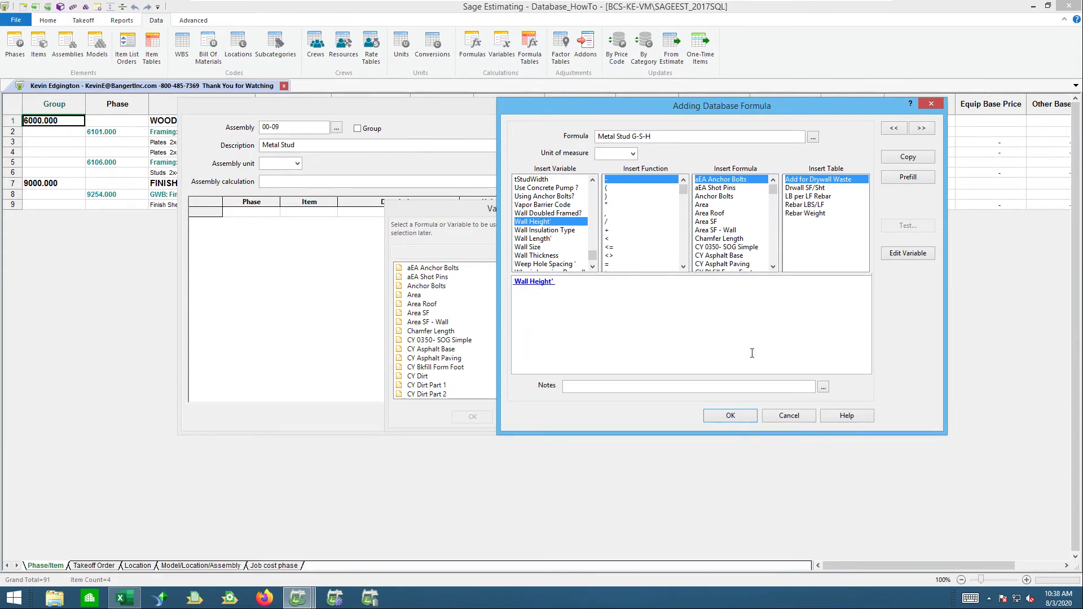
click(733, 416)
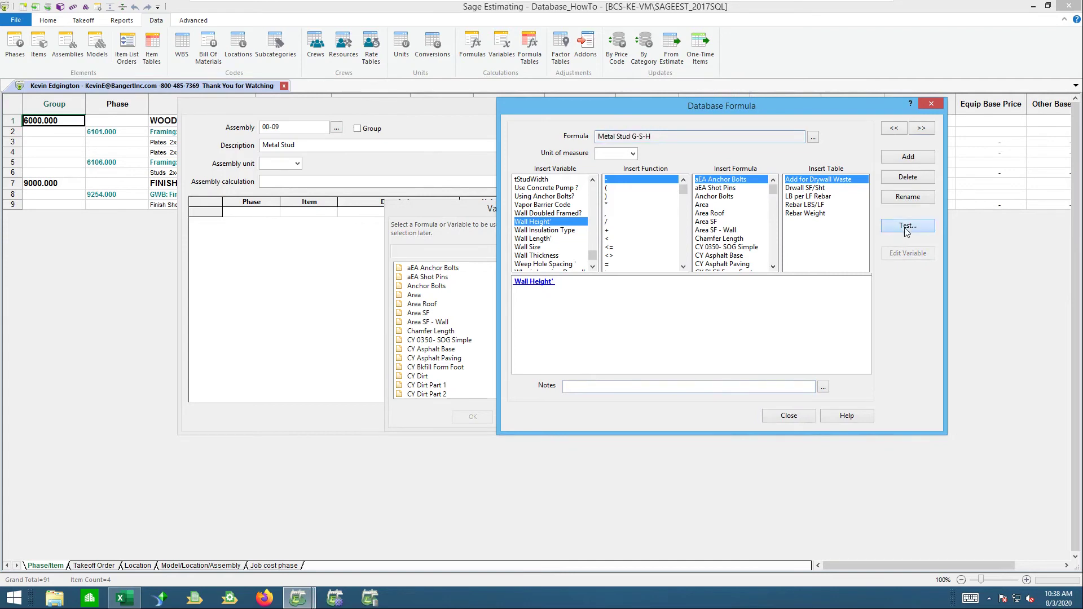
Test the Metal Stud G-S-H formula with a wall height of 10 and close the test
click(905, 227)
click(229, 71)
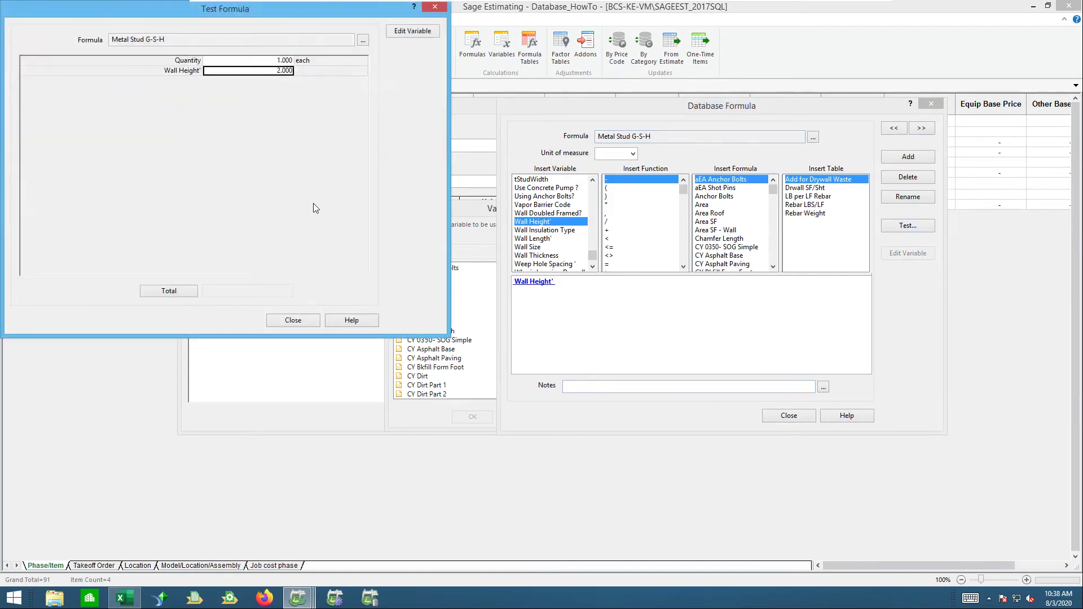
text(10)
key(Return)
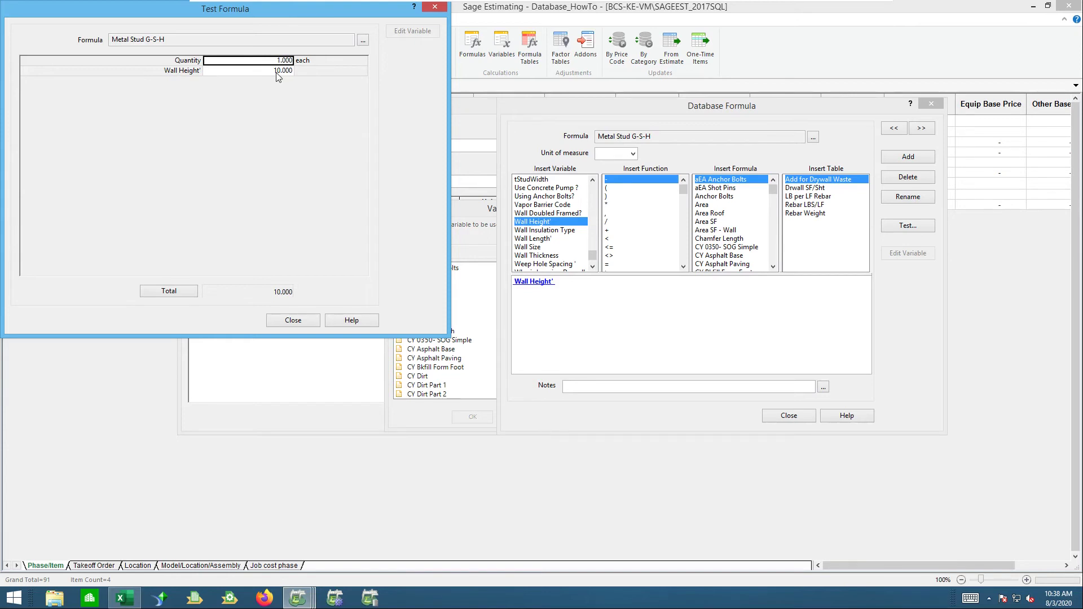
click(291, 319)
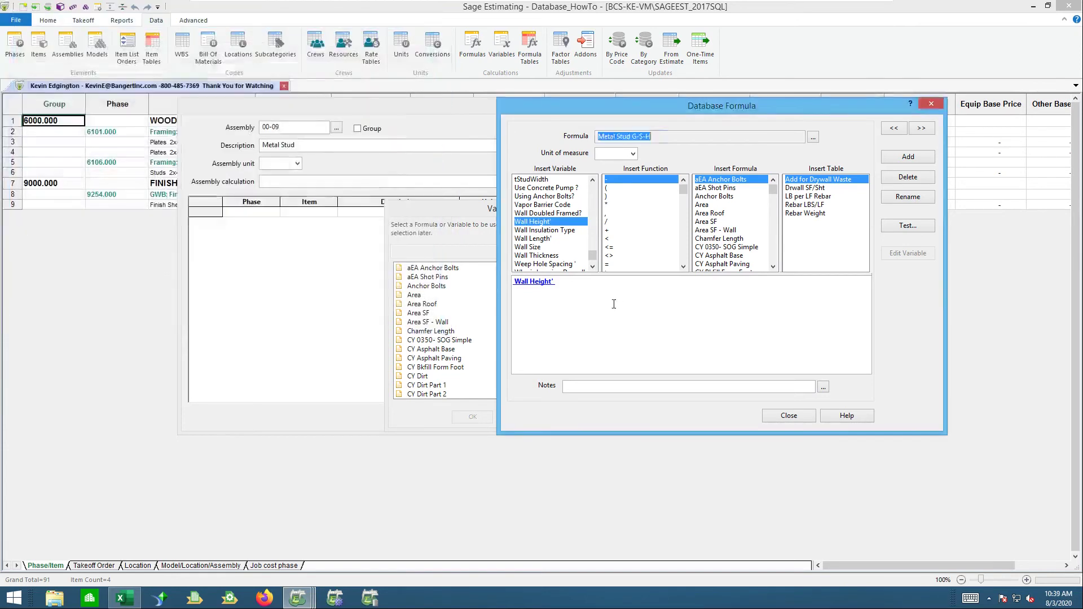
Append "+ (" to the Metal Stud G-S-H formula and review the definition of the Metal Stud Size variable
click(579, 288)
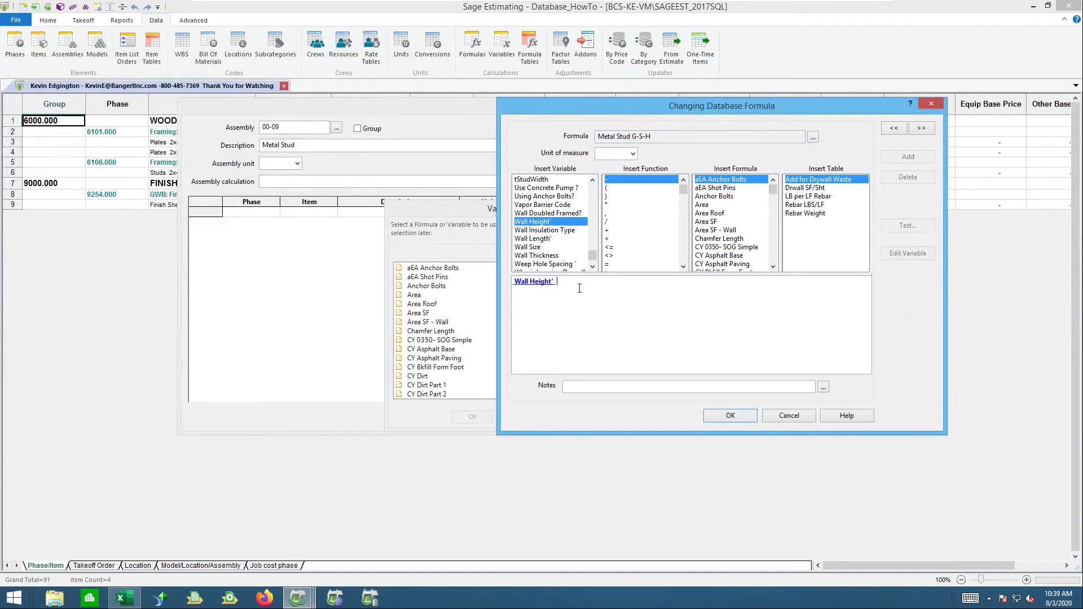
text(+ ()
click(541, 239)
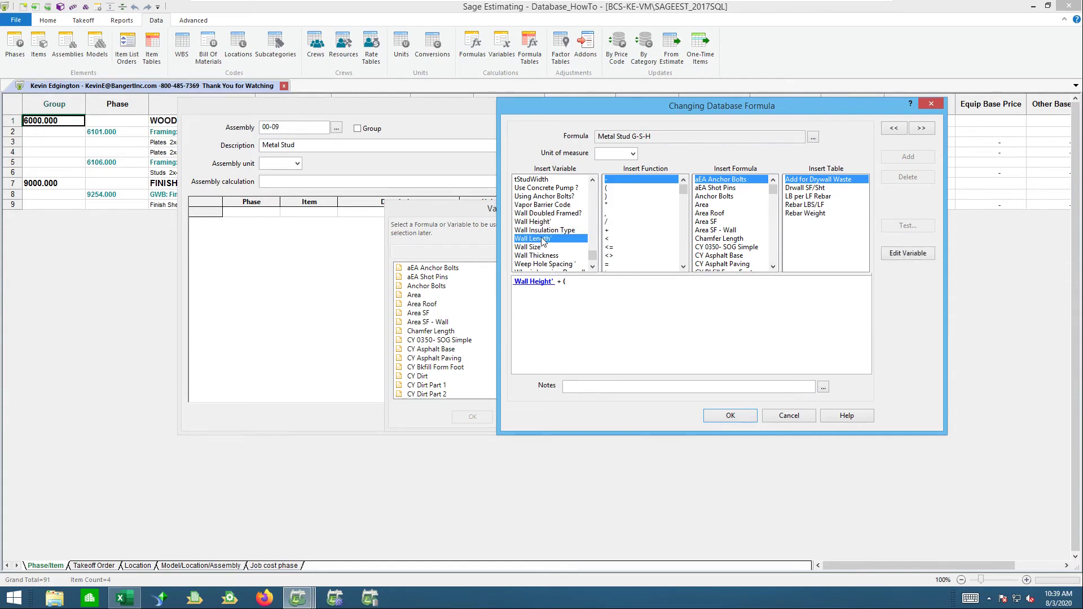
text(meta)
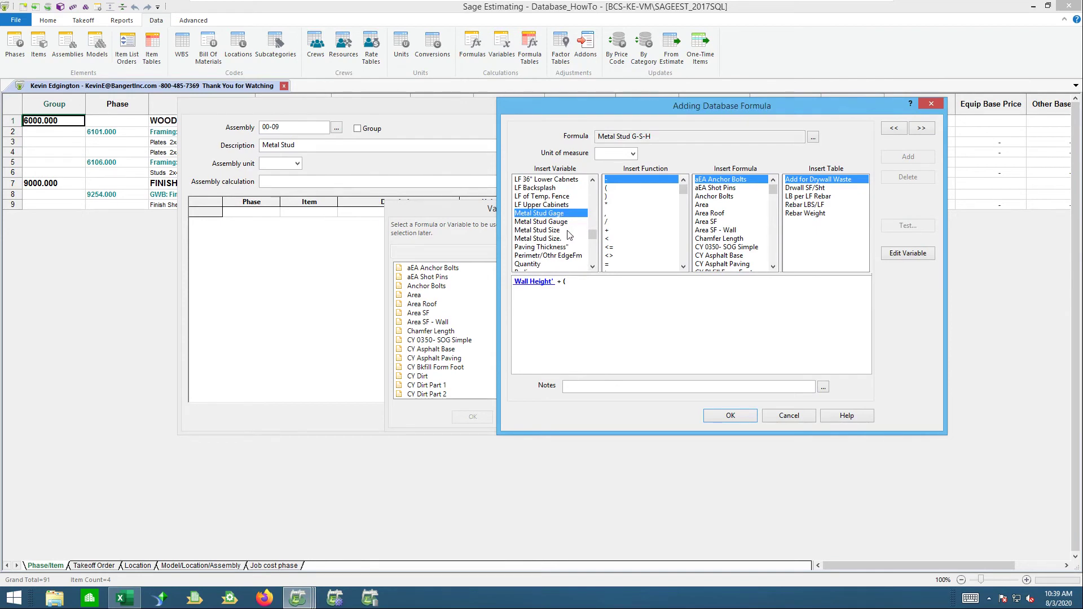
right_click(560, 231)
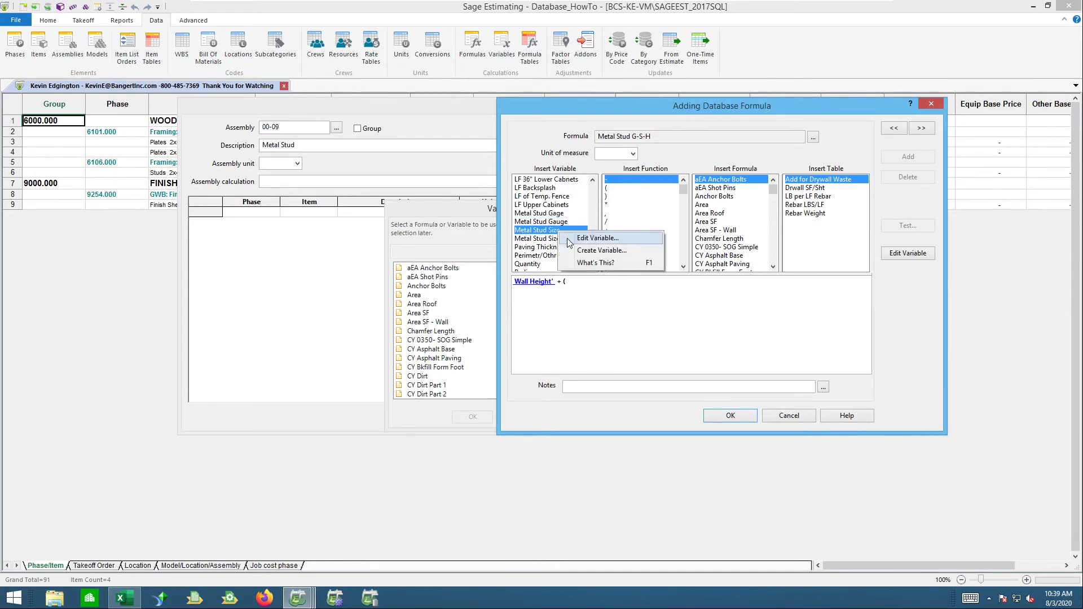
click(567, 238)
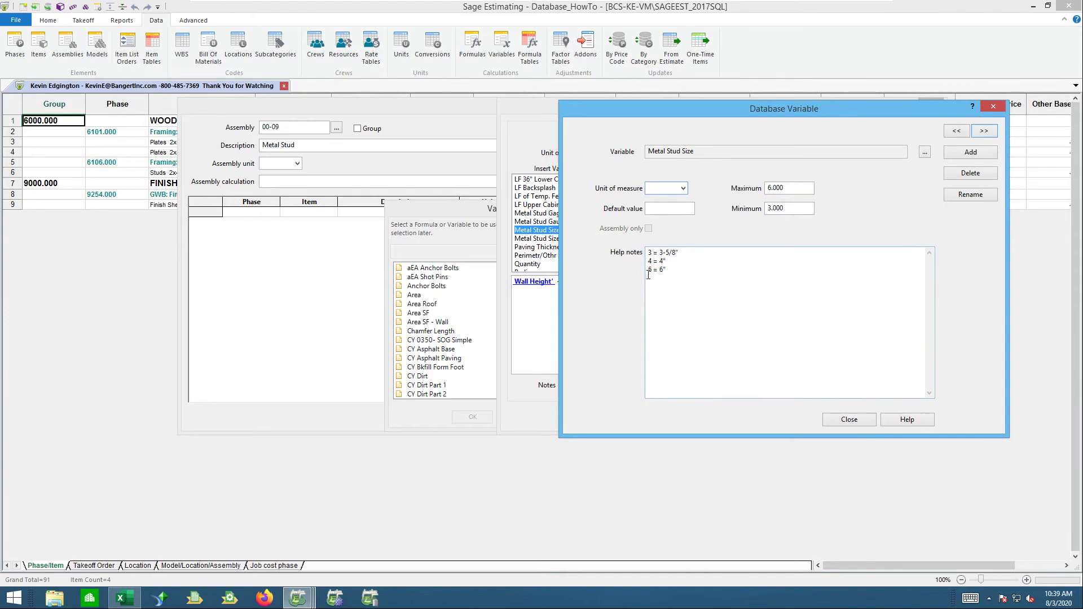
click(850, 421)
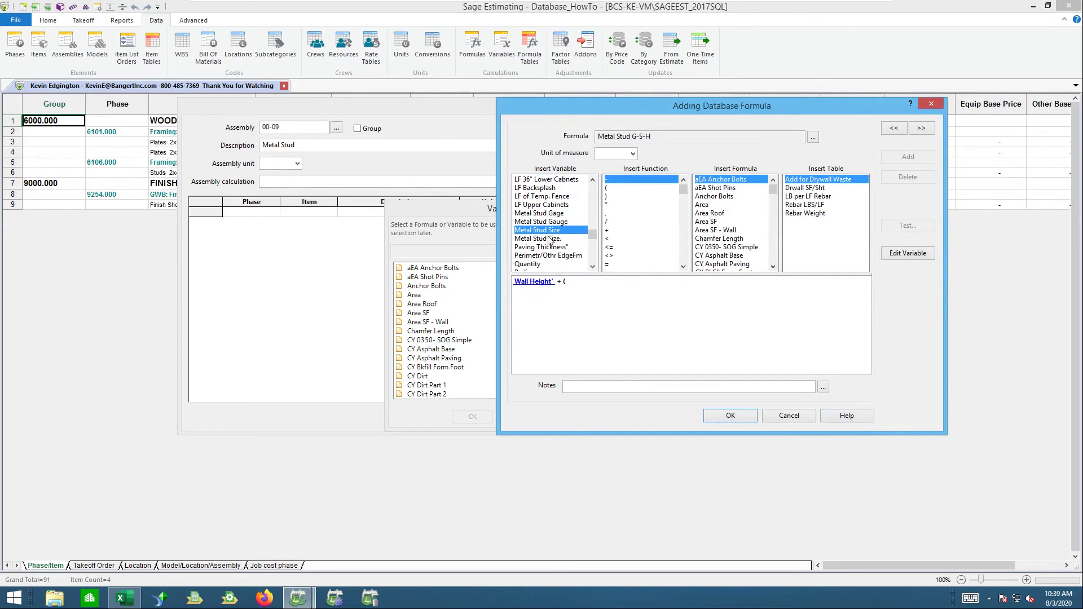
Complete the new term as Metal Stud Size *100 with a closing parenthesis and save the formula
drag(548, 232, 593, 279)
text(*)
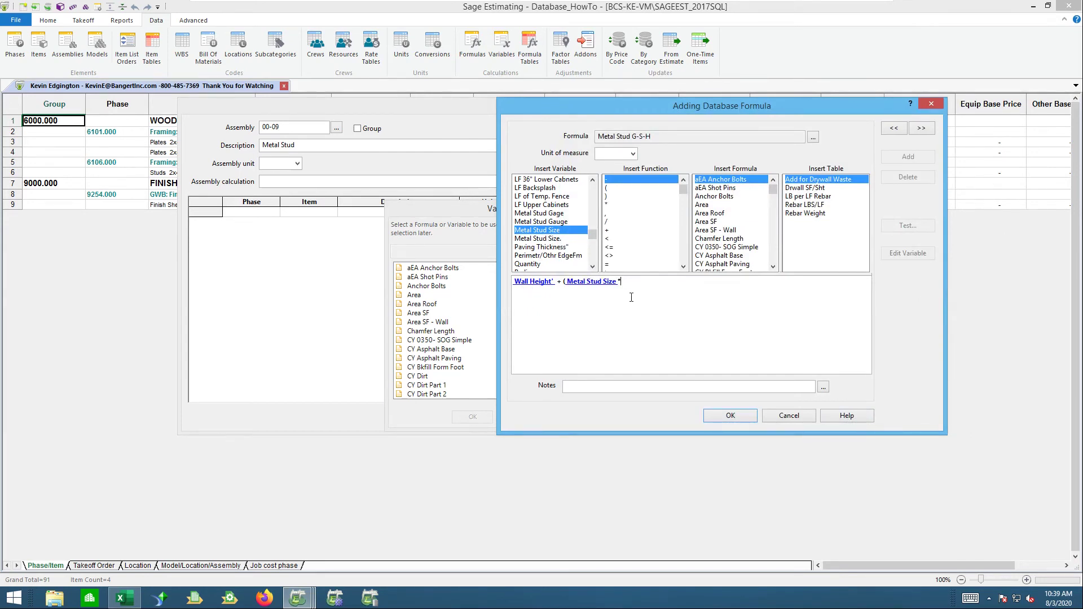
text(100))
click(731, 415)
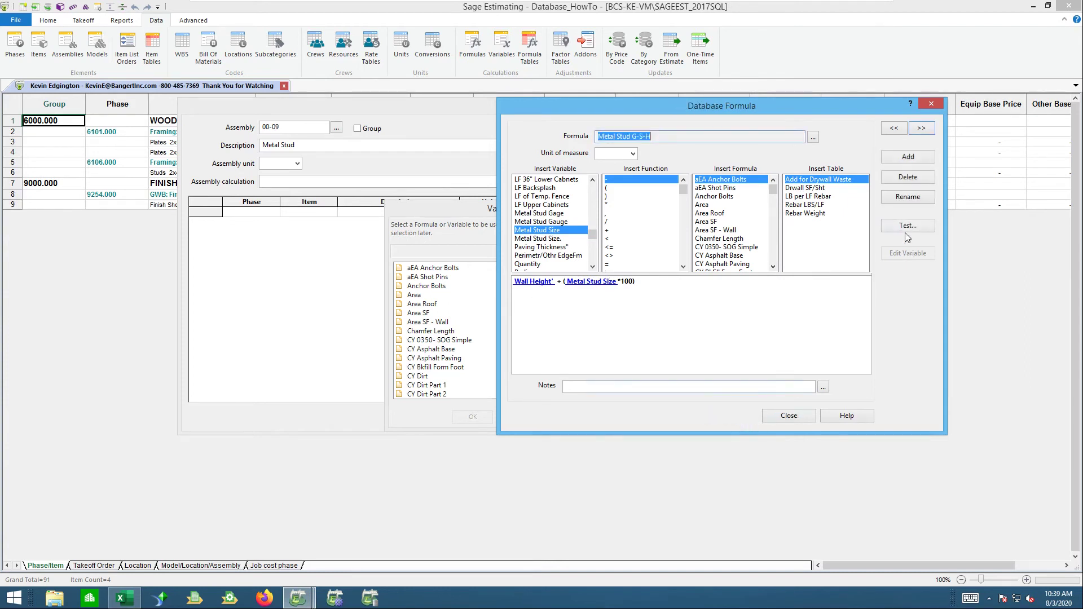
Test the Metal Stud G-S-H formula with a wall height of 12 and a metal stud size of 3, and close the test
click(908, 225)
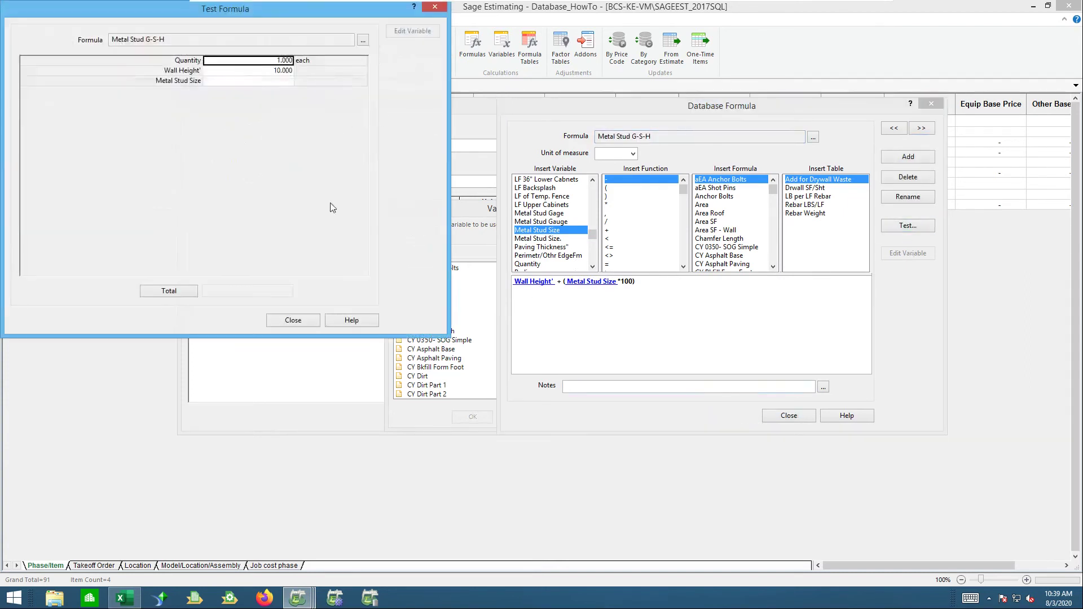
click(262, 72)
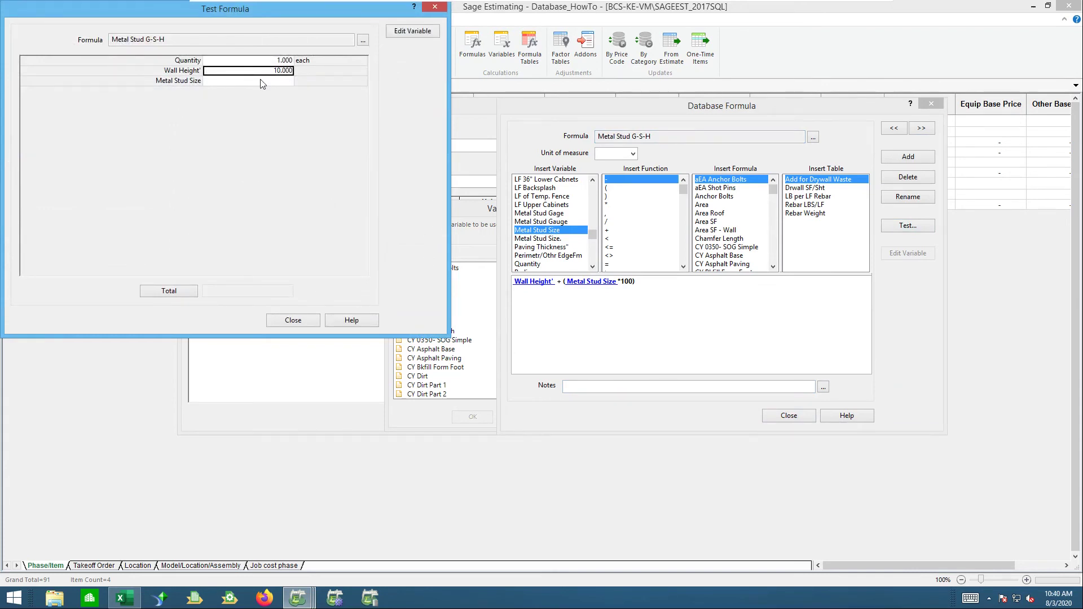
text(12)
click(262, 84)
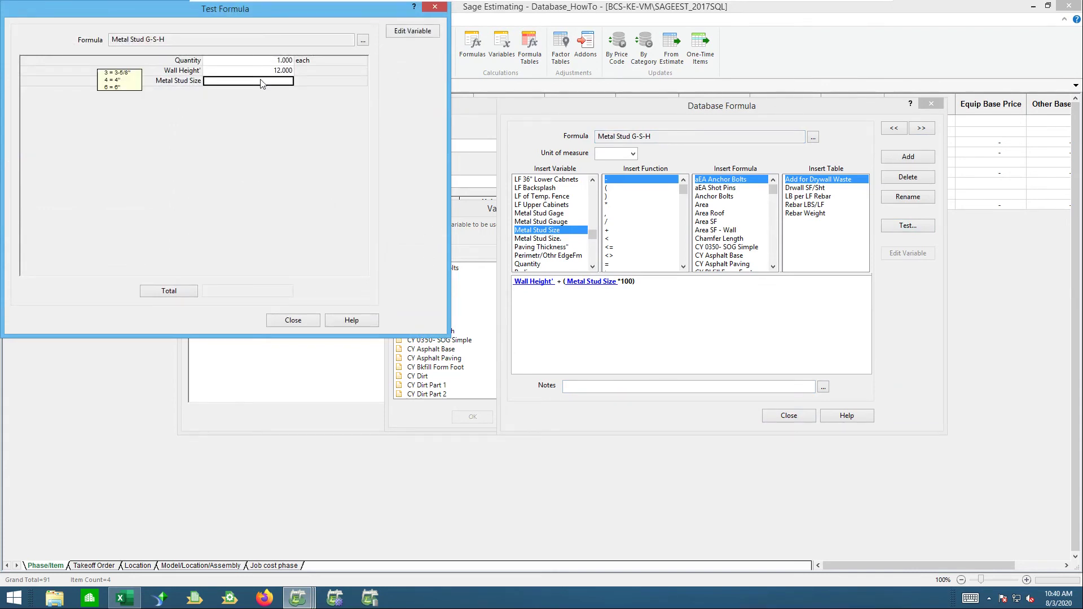
text(3)
key(Return)
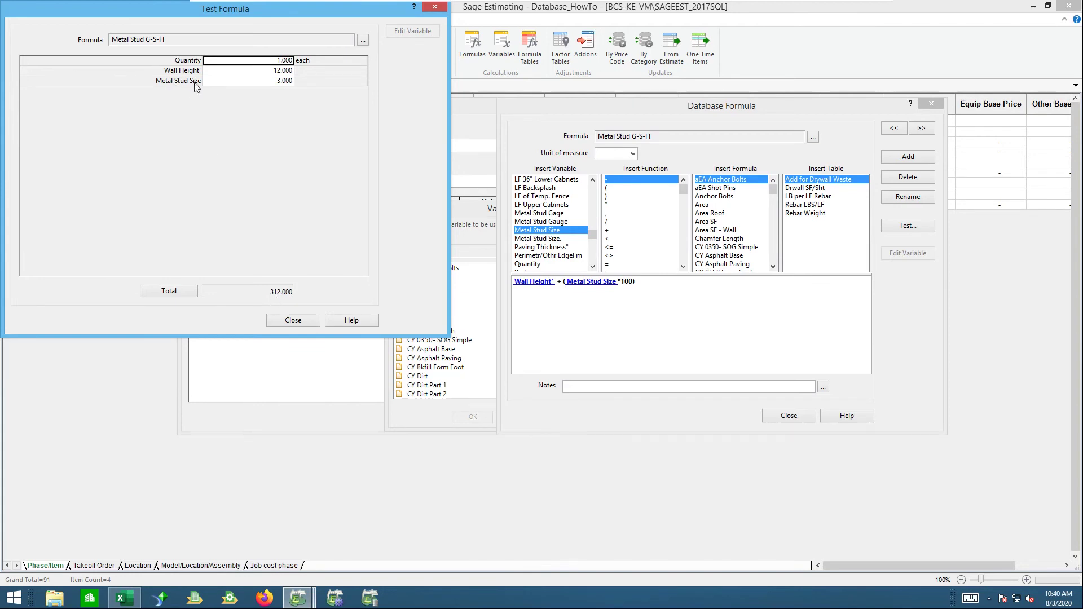
click(213, 85)
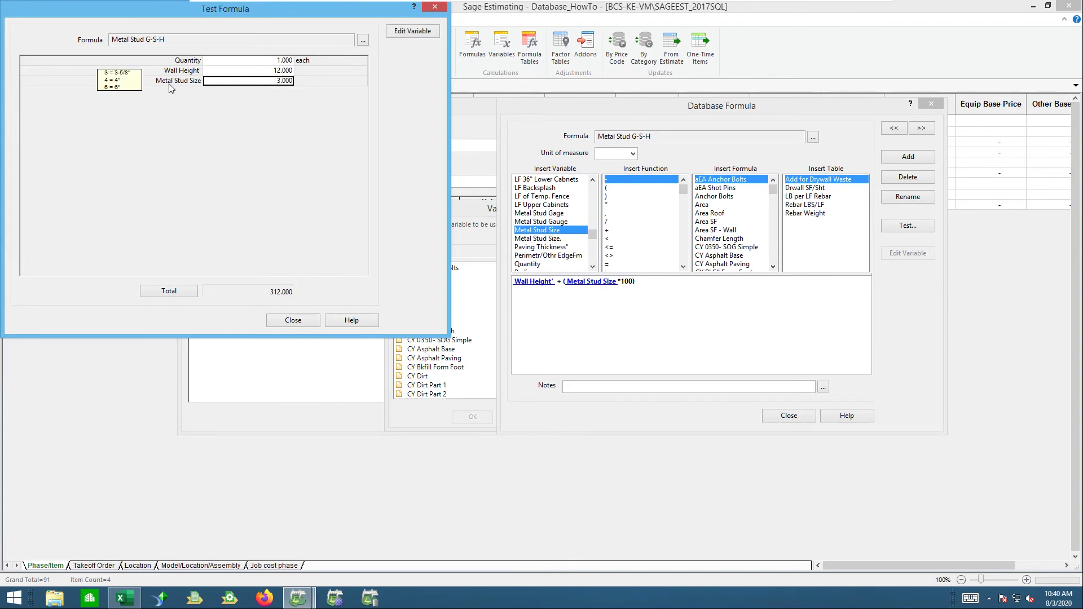
click(244, 70)
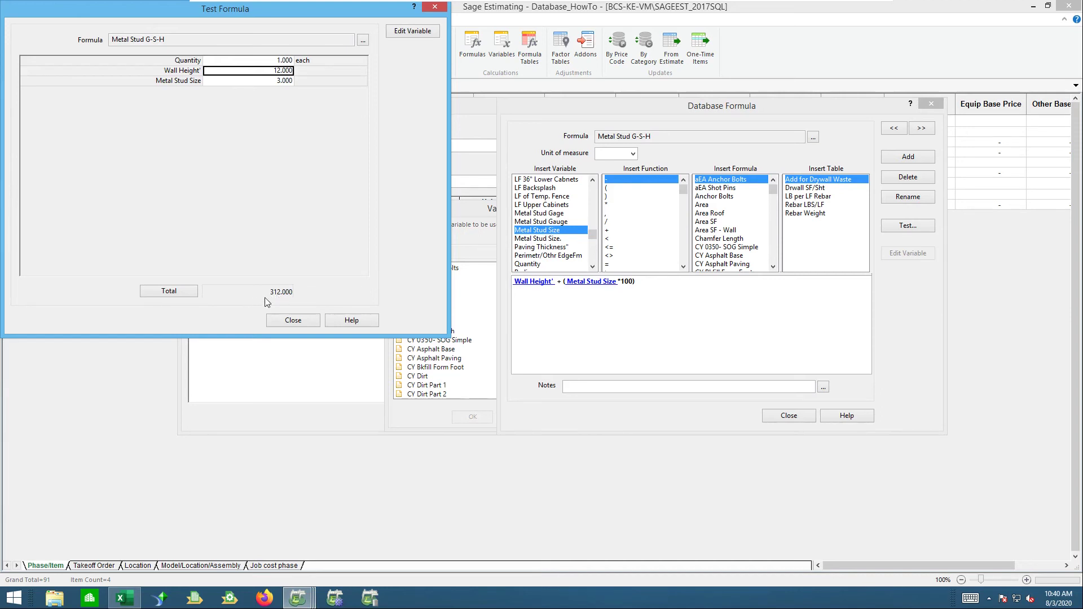
click(284, 322)
Append "+(" after the stud size term and review the definition of the Metal Stud Gage variable
click(648, 285)
text(+()
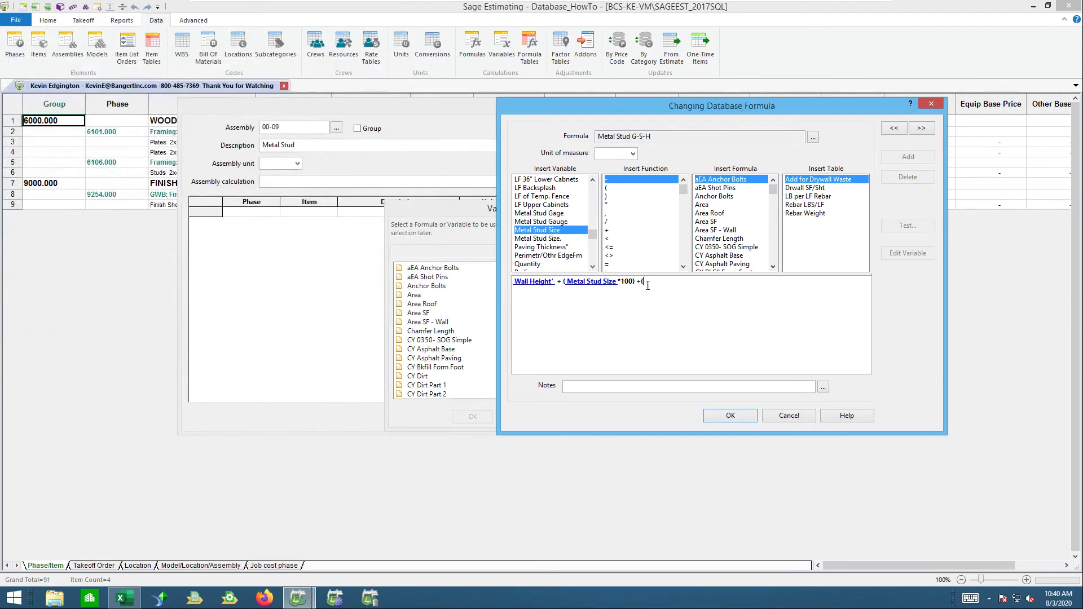
right_click(563, 217)
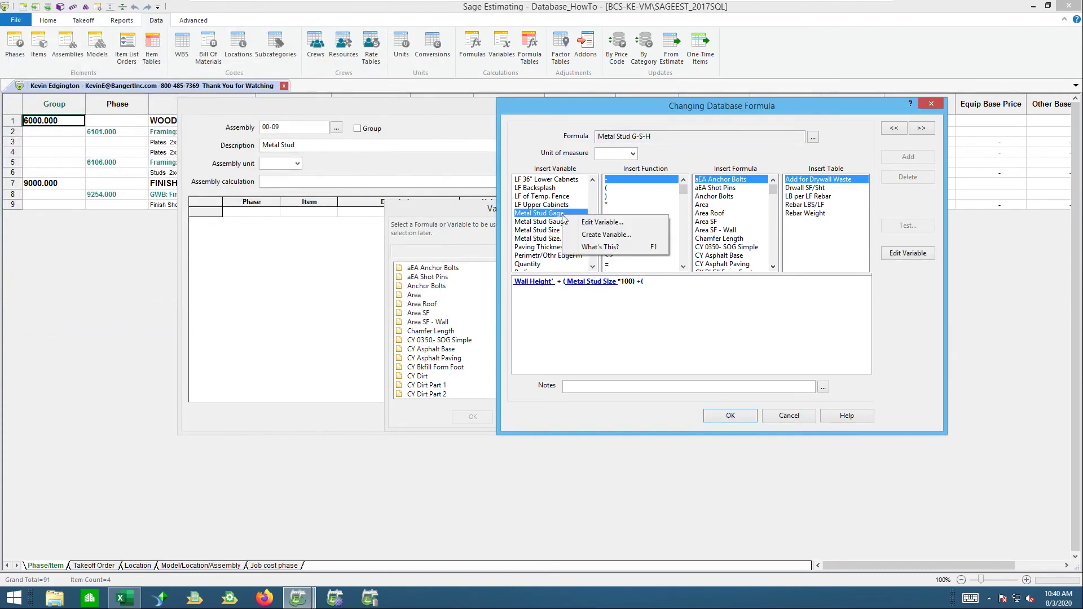
click(599, 223)
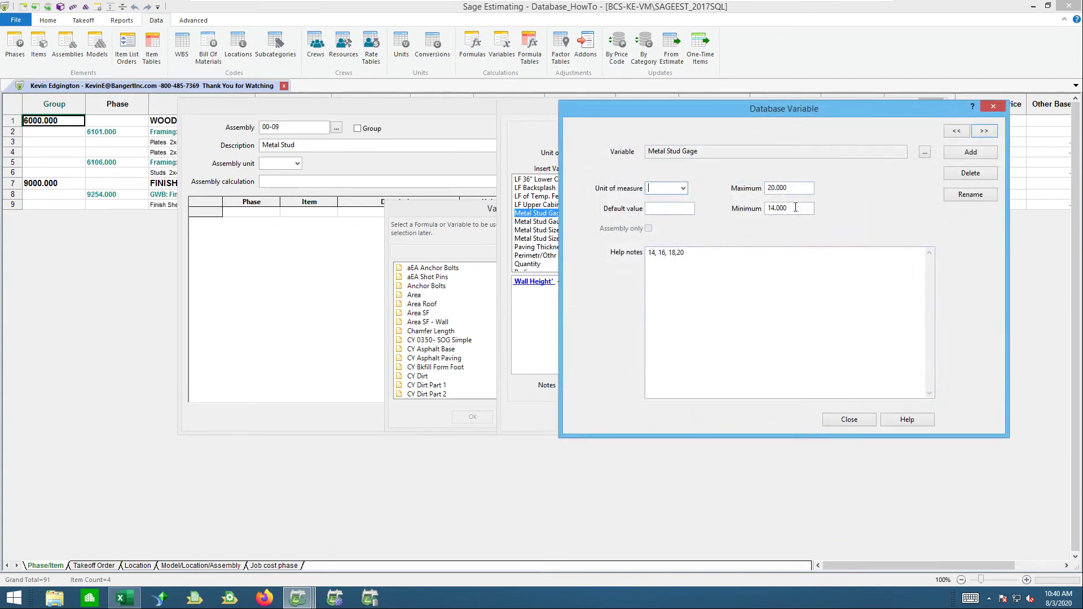
click(849, 420)
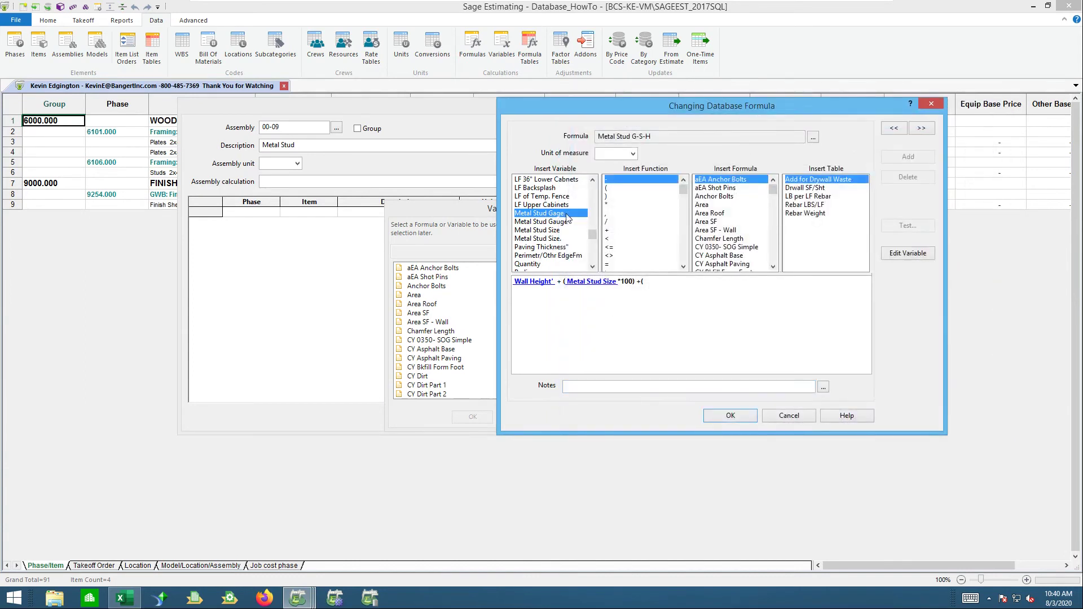
Insert Metal Stud Gage multiplied by 1000 as the formula's last term and save the formula
double_click(565, 215)
text(*1)
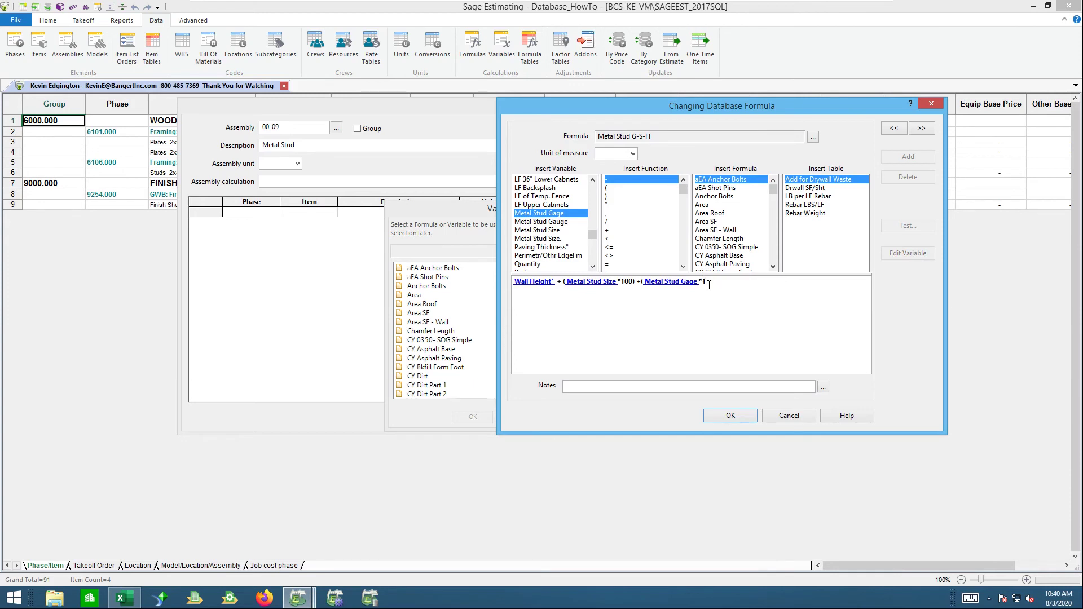
text(000)
click(731, 416)
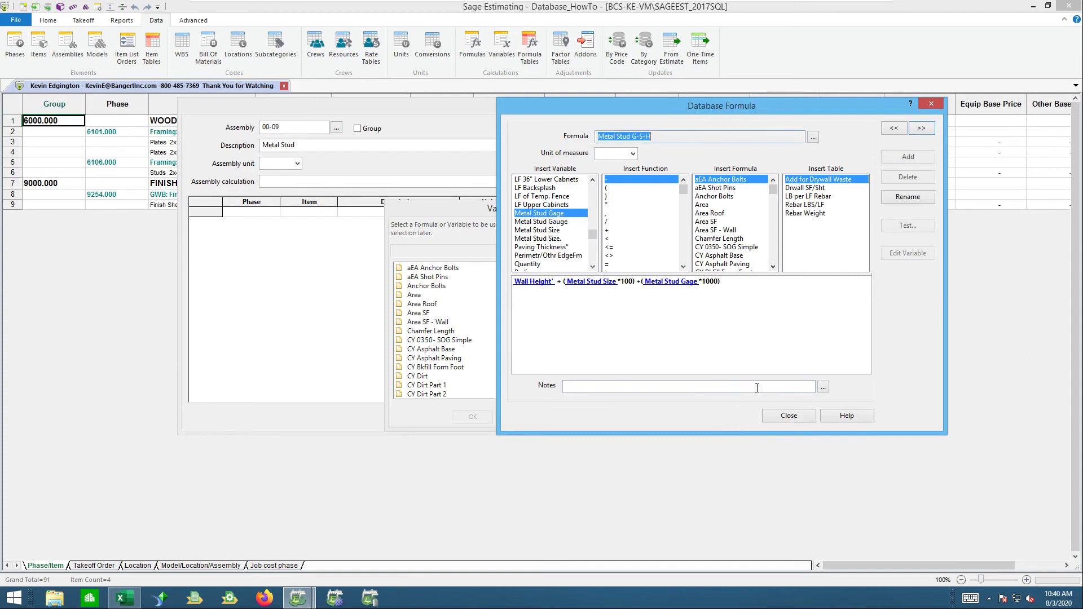
Test the formula with wall height 14, metal stud size 6 and metal stud gage 16, and close the test
click(906, 226)
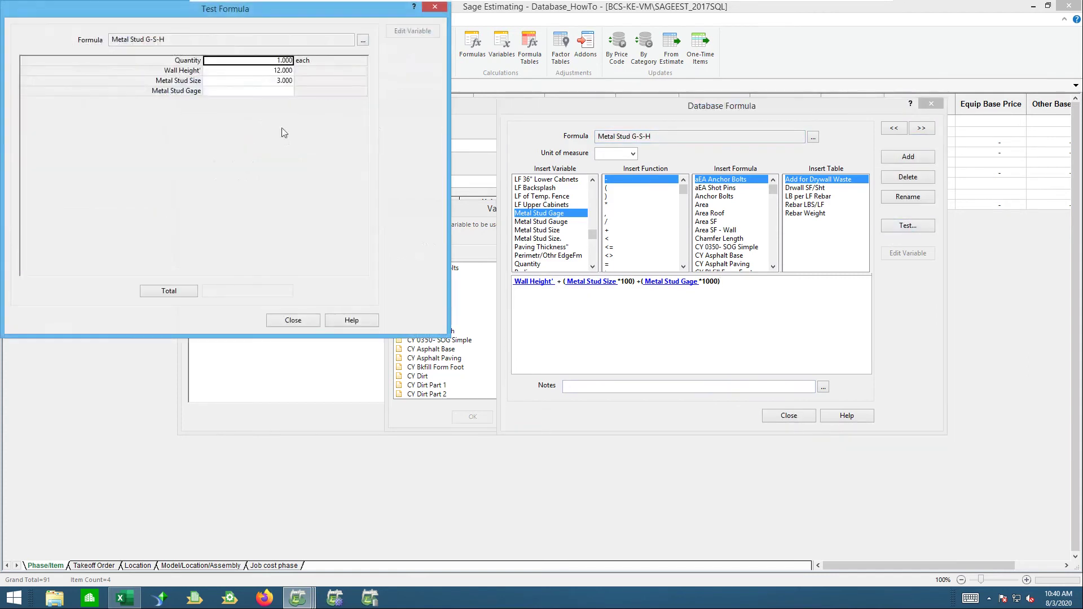
click(258, 73)
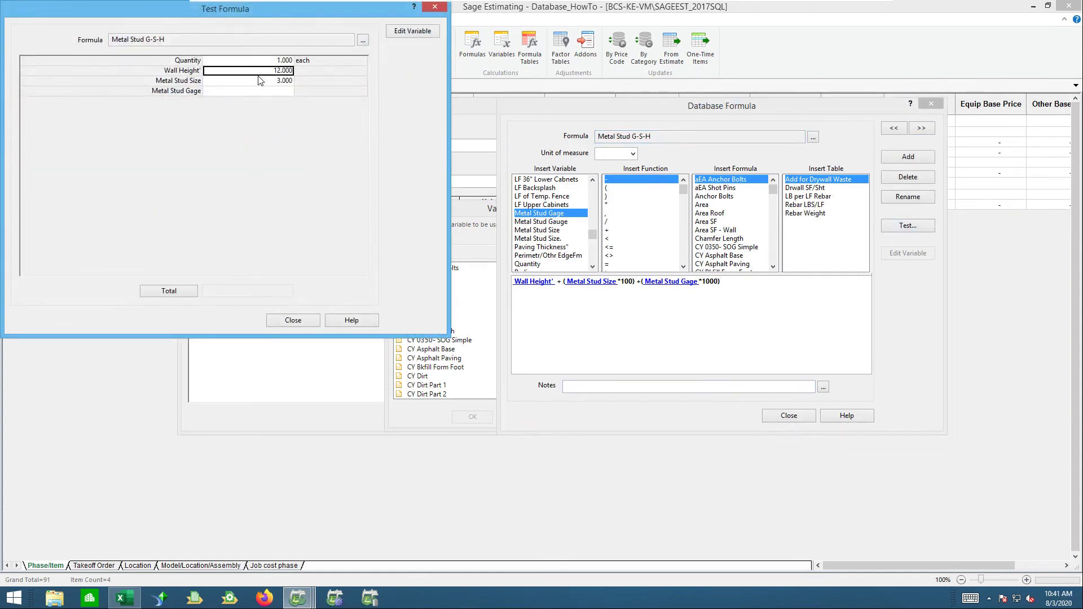
text(14)
key(Tab)
text(6)
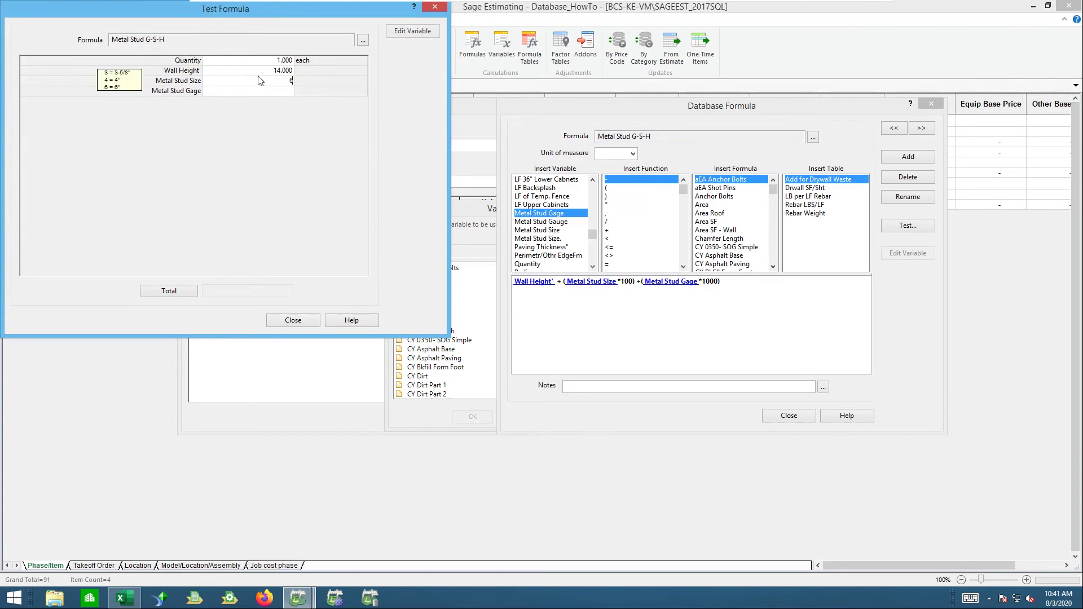
key(Tab)
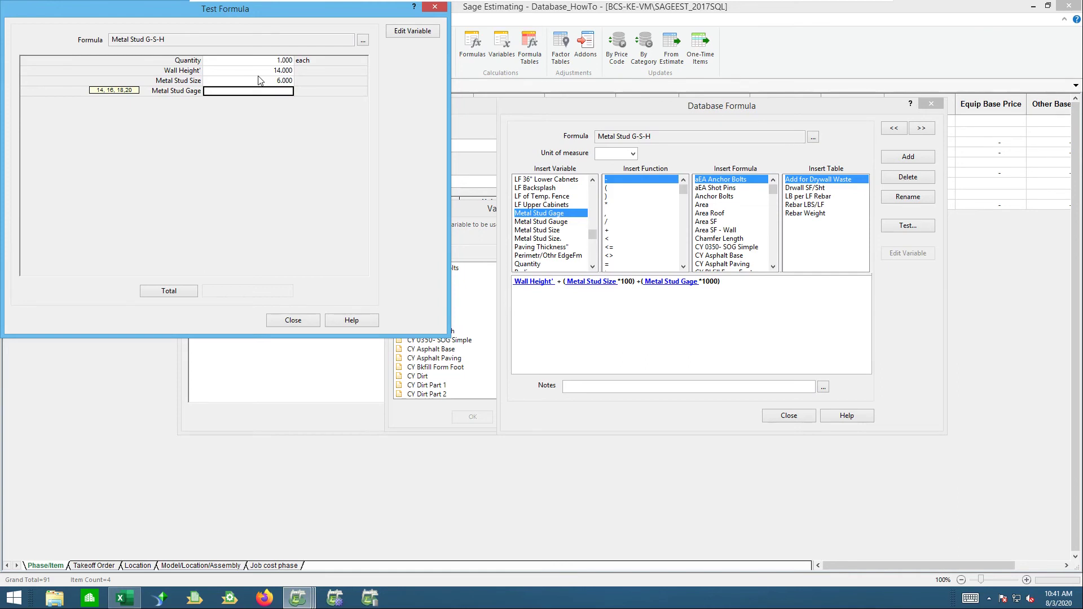
text(16)
key(Tab)
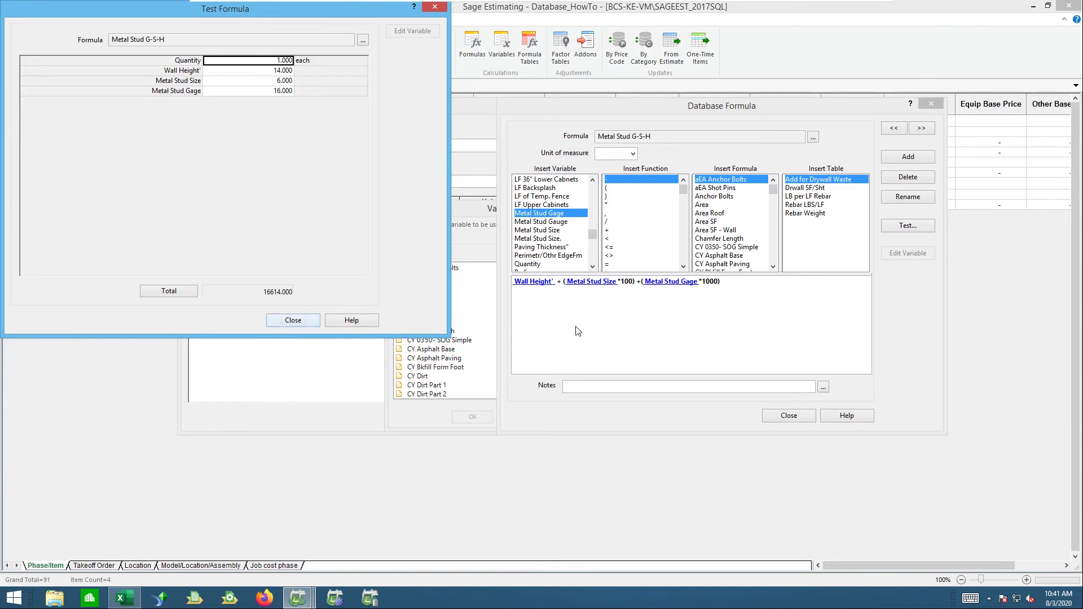
click(297, 325)
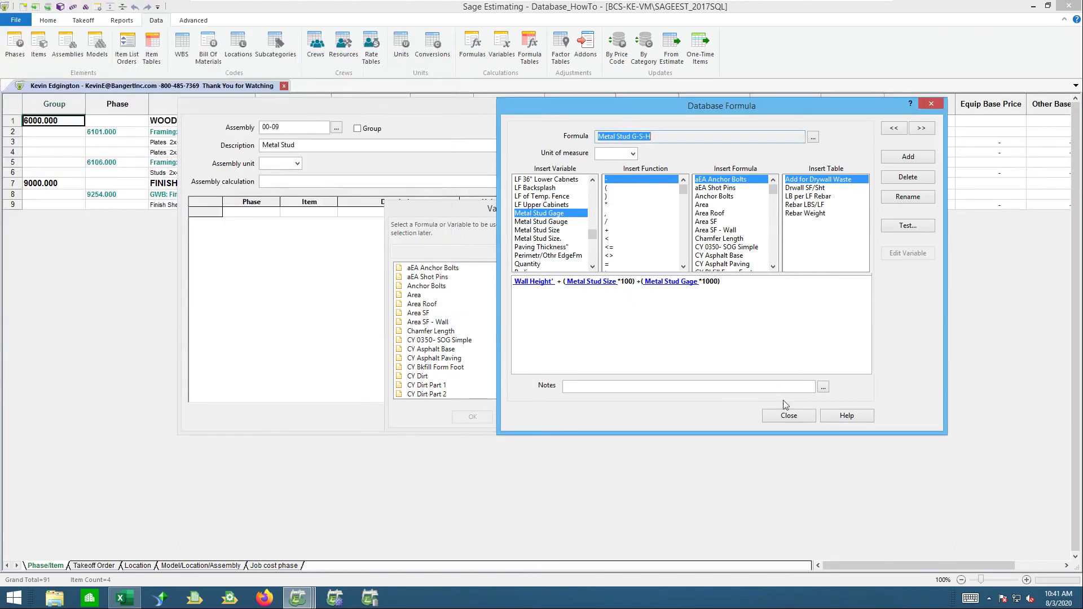
Use the Metal Stud G-S-H formula as the new item table's row selector and widen its column to fit the name
click(788, 417)
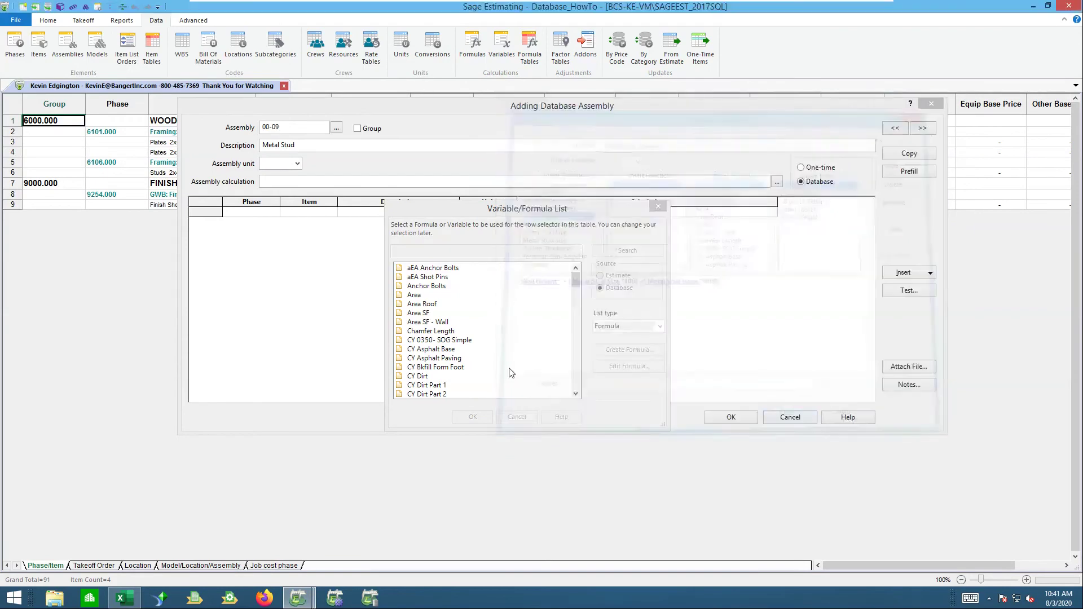
click(468, 417)
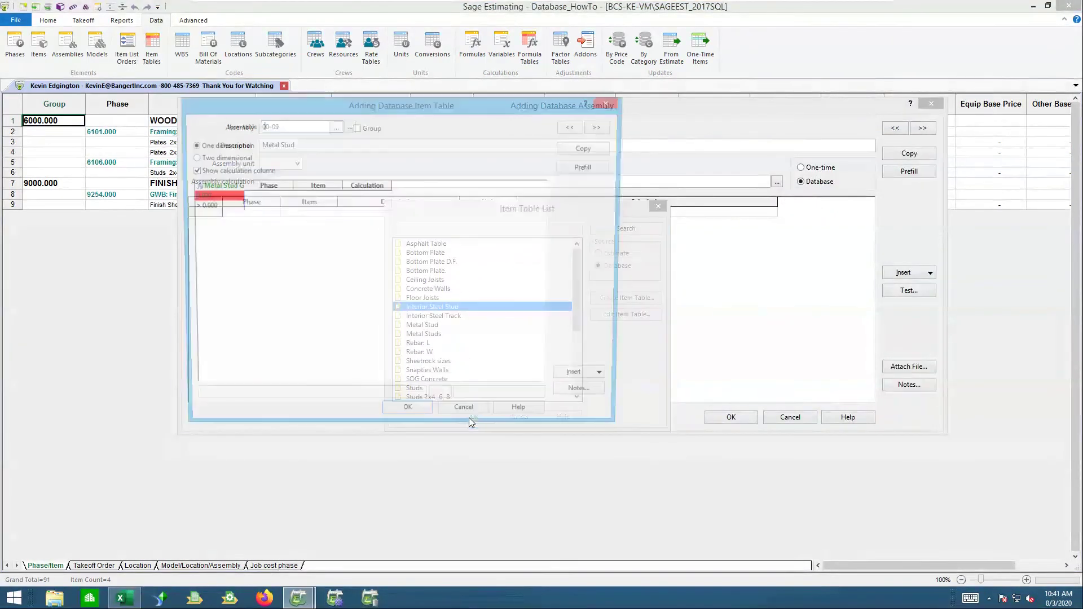
double_click(238, 189)
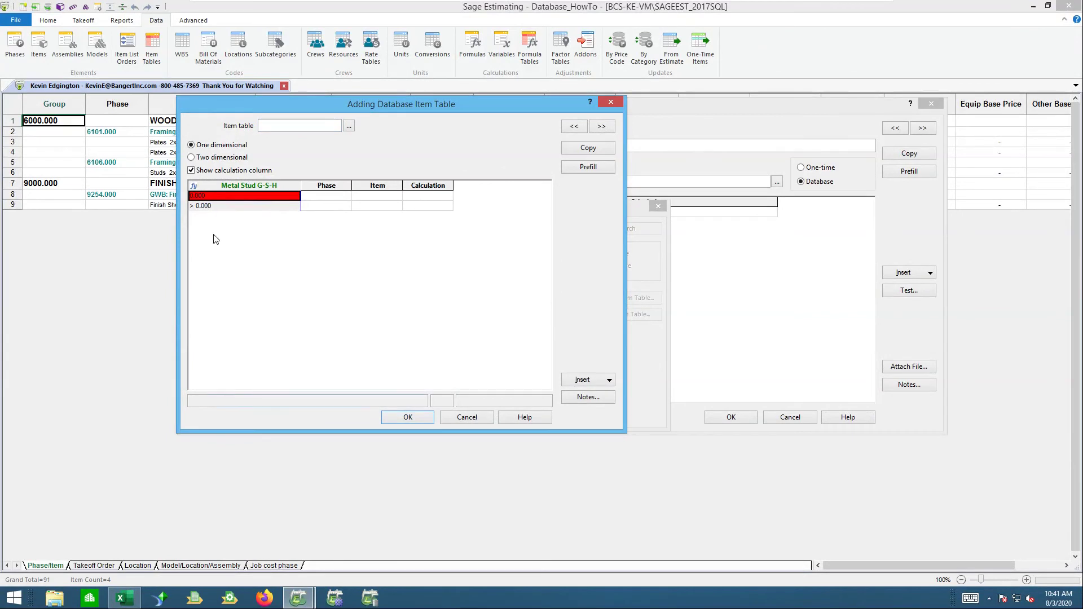
Enter 1438 and 14309 as the first two row values in the Metal Stud G-S-H column
click(222, 200)
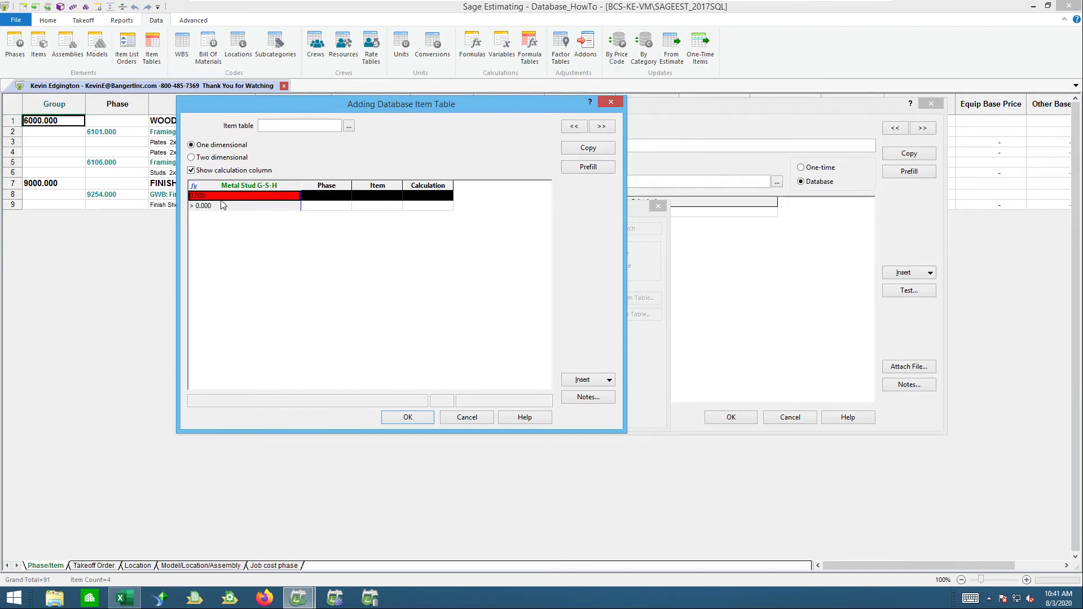
text(1438)
key(Return)
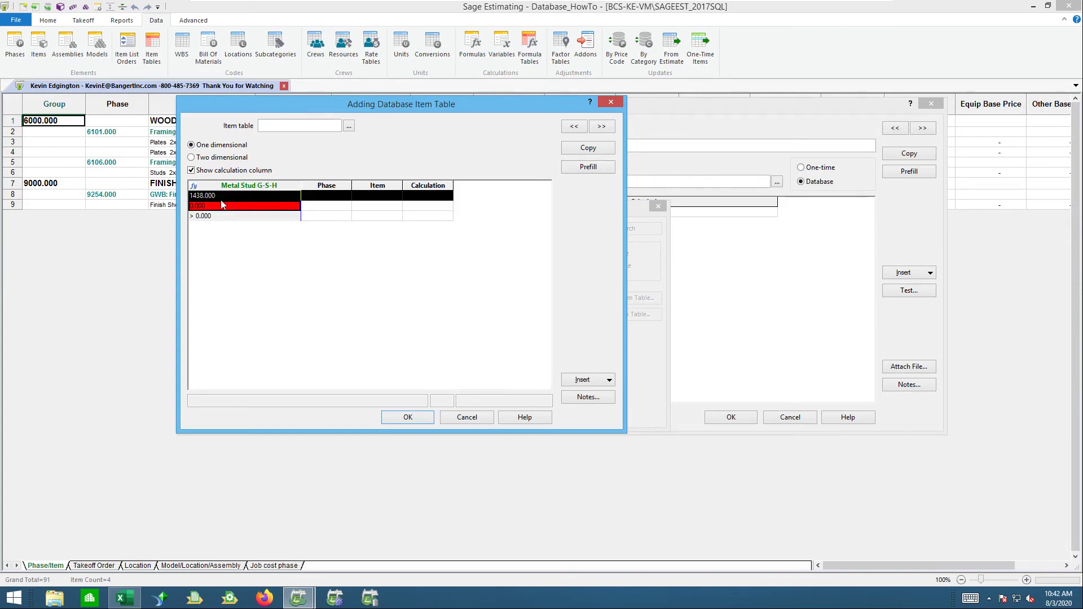
text(14)
key(Return)
click(222, 201)
key(BackSpace)
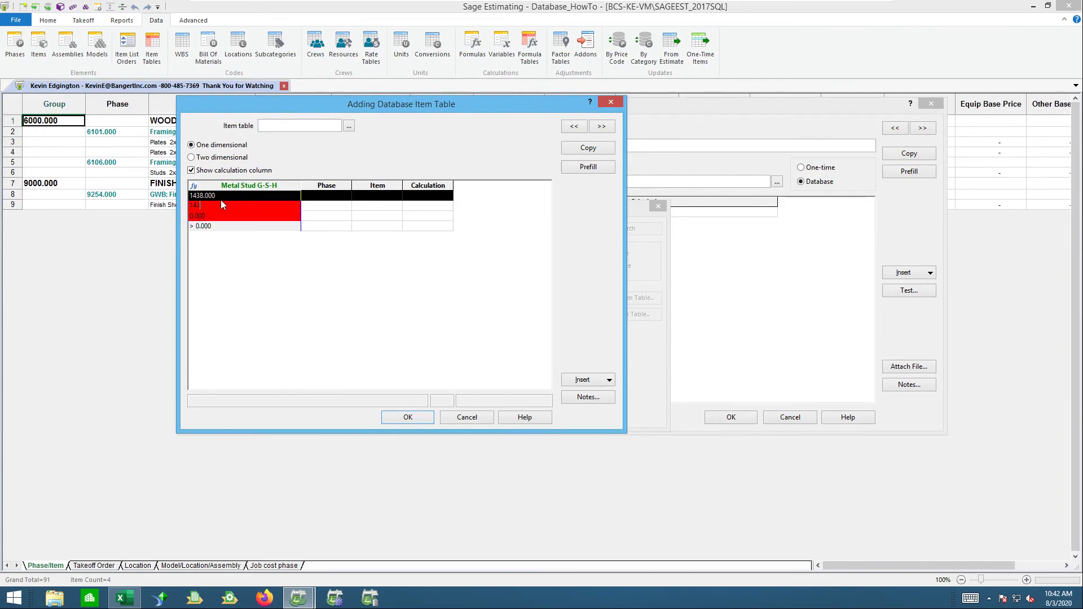
Correct the first row value of the Metal Stud G-S-H column to 14308
key(Up)
text(143)
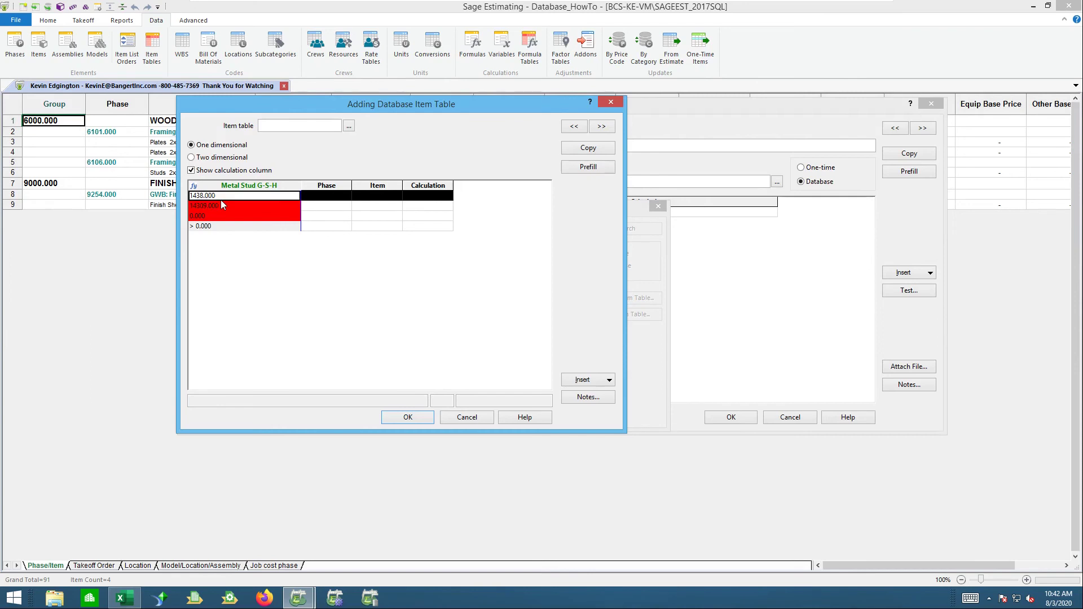
key(BackSpace)
key(BackSpace)
key(BackSpace)
text(14308)
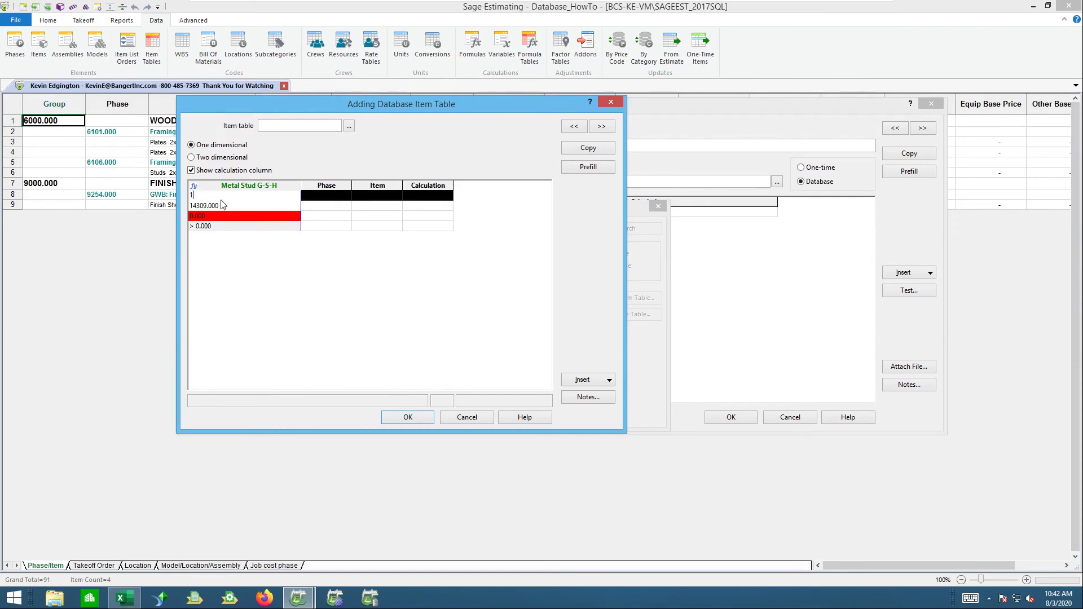
Enter 14310, 14311 and 14312 as the next row values in the Metal Stud G-S-H column
key(Down)
key(Down)
text(14)
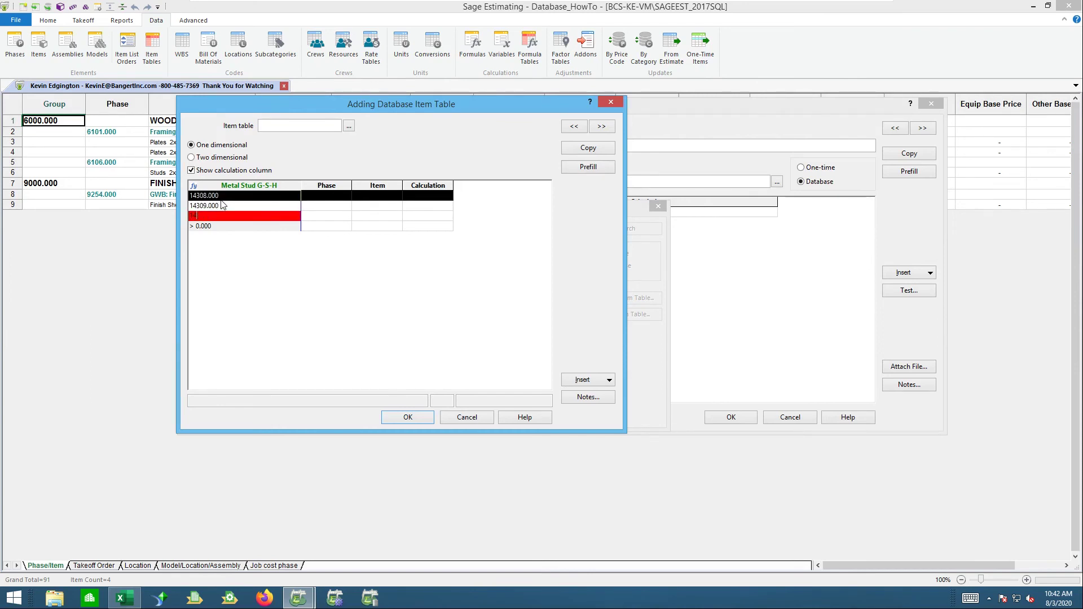
text(310)
key(Down)
text(14311)
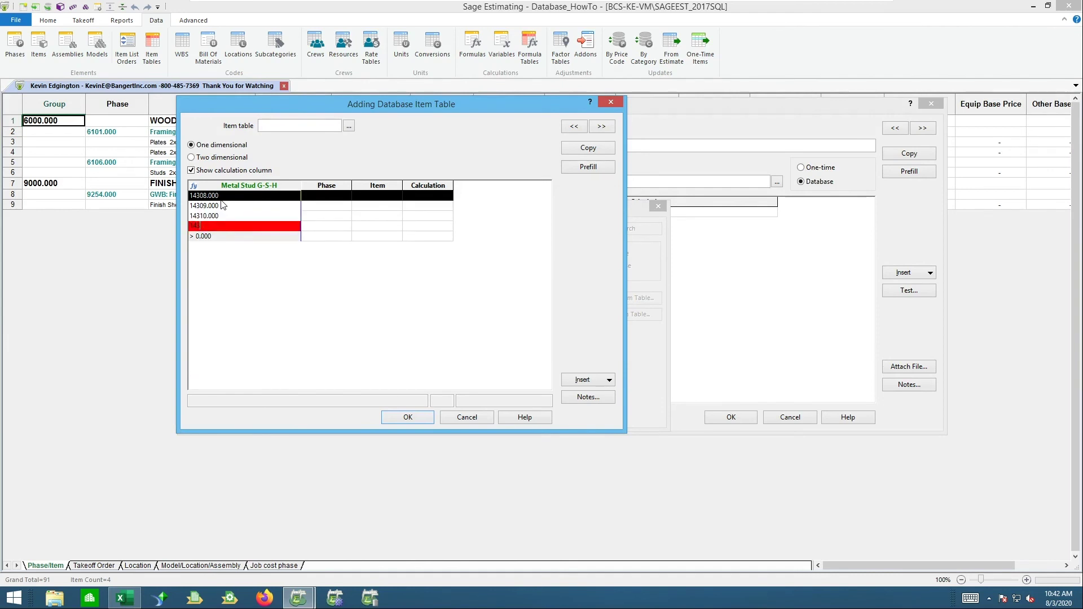
key(Down)
text(14312)
key(Down)
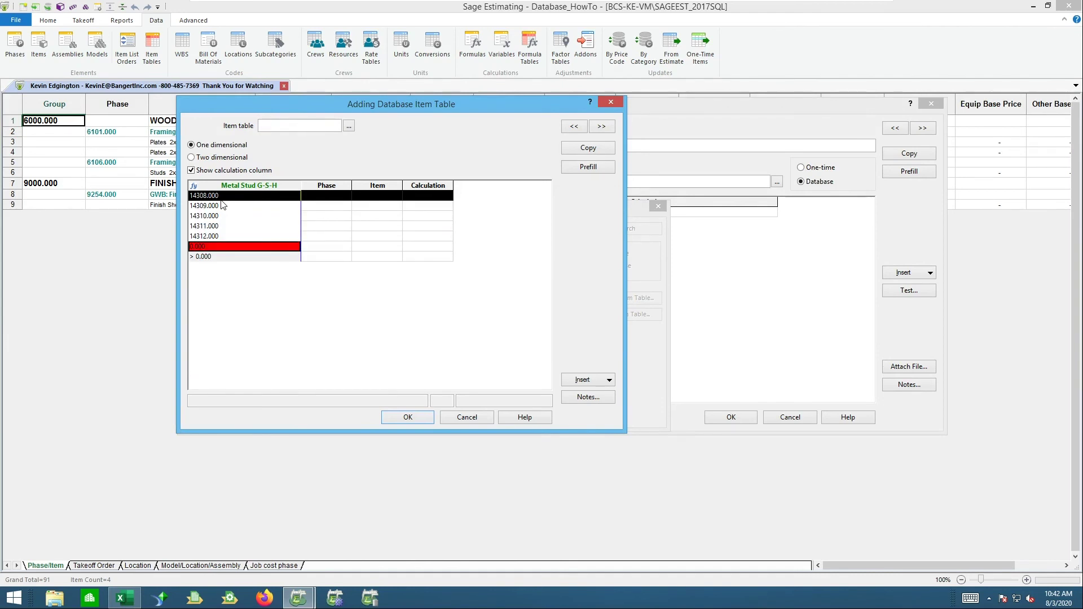
Add row values 14408, 14409, 14410, 14411 and 14412 to the Metal Stud G-S-H column
text(14408)
key(Down)
text(144)
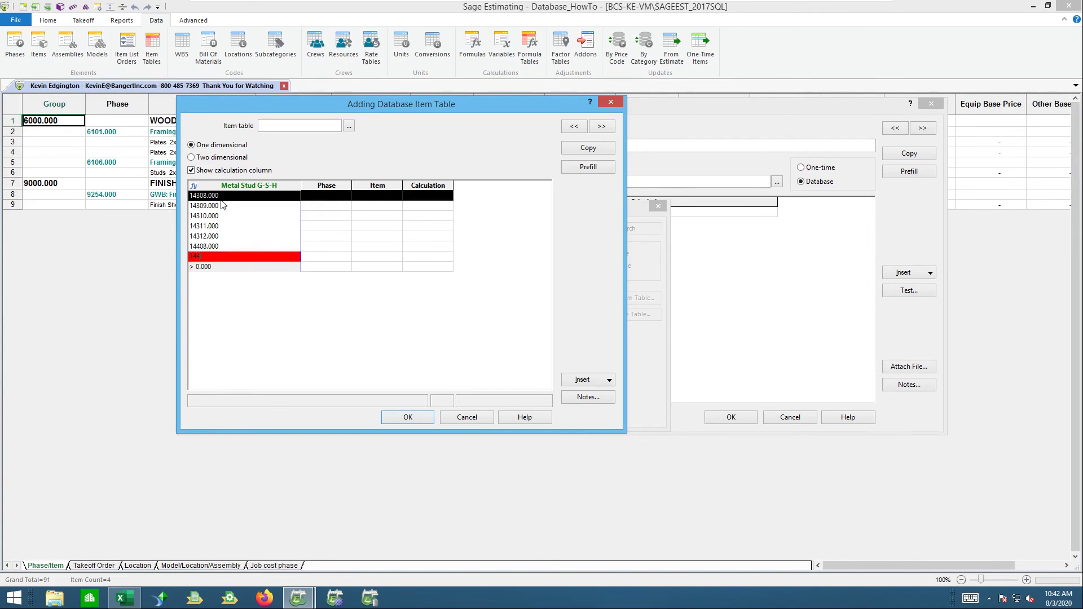
text(09)
key(Down)
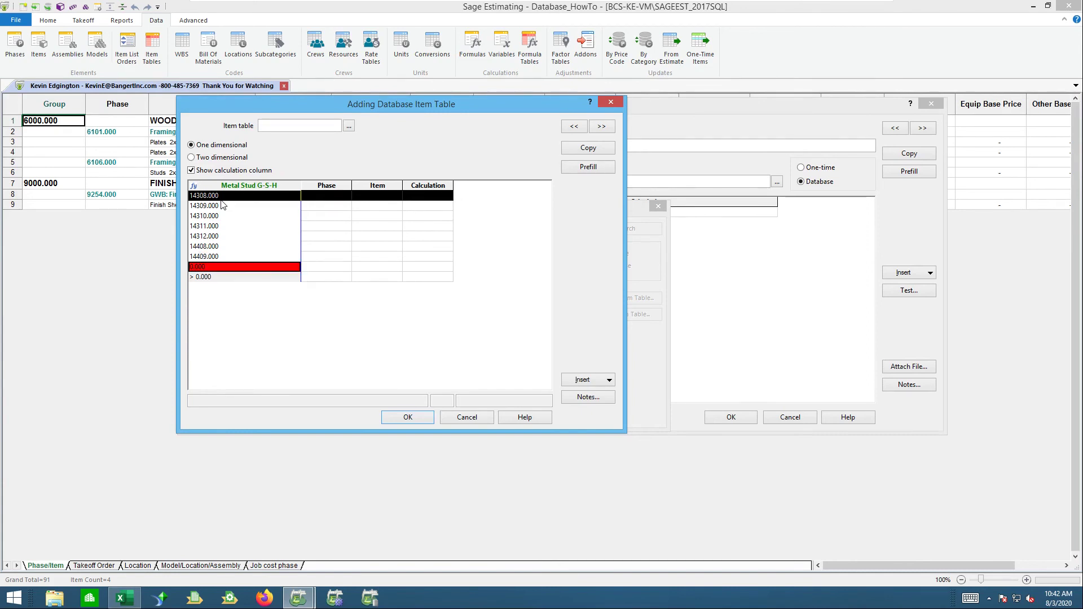
text(14410)
key(Down)
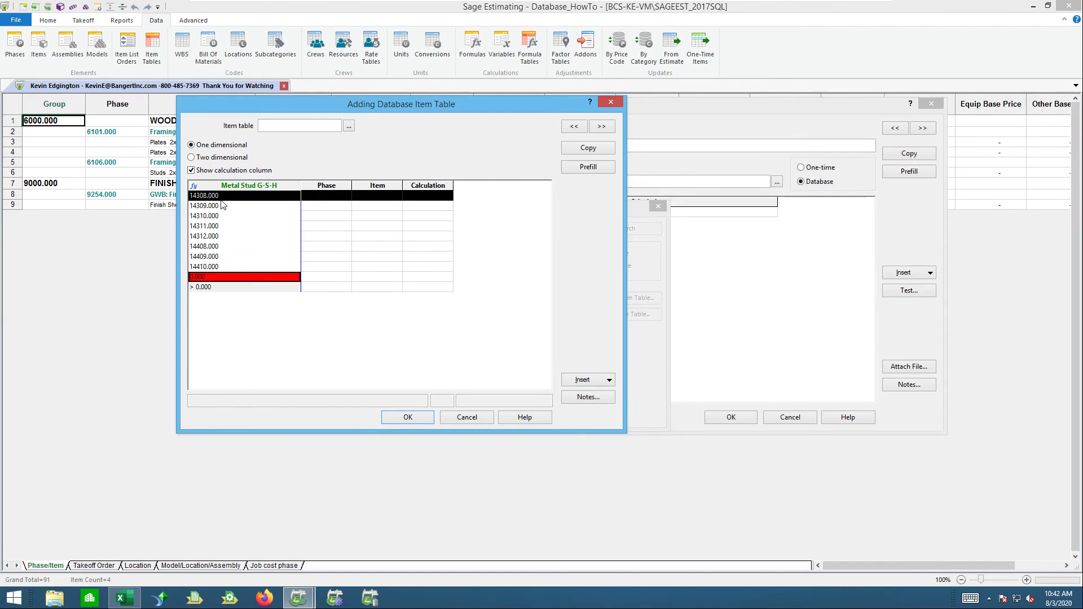
text(14411)
key(Down)
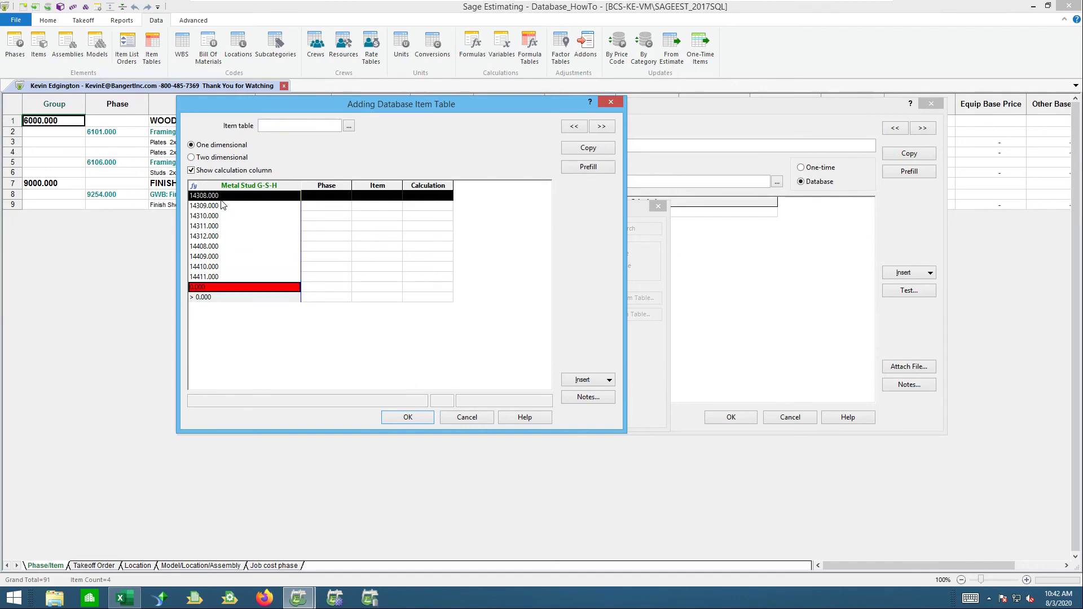
text(14412)
key(Down)
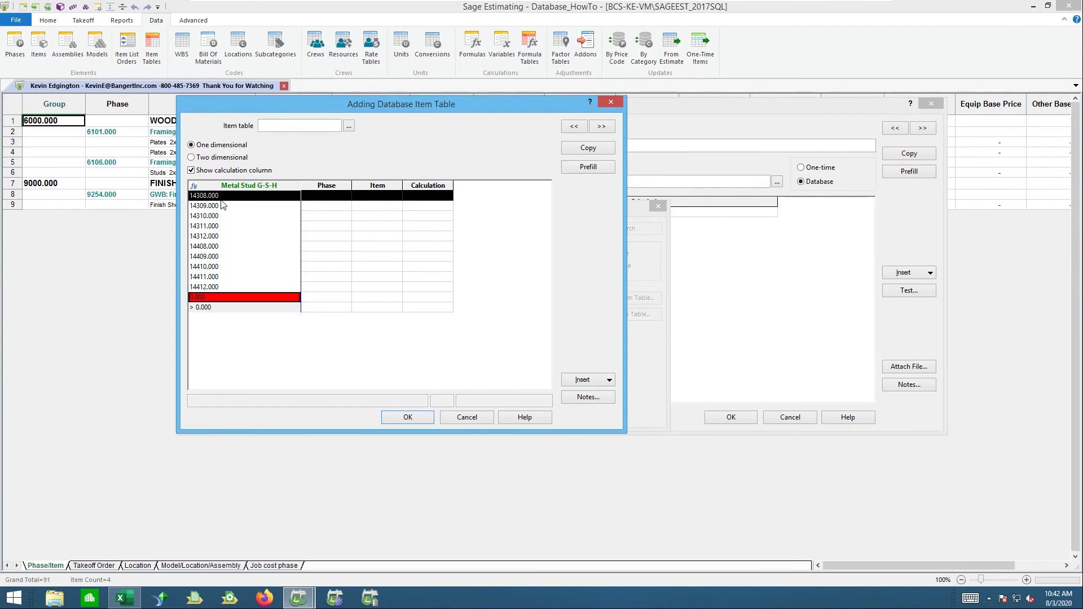
right_click(325, 197)
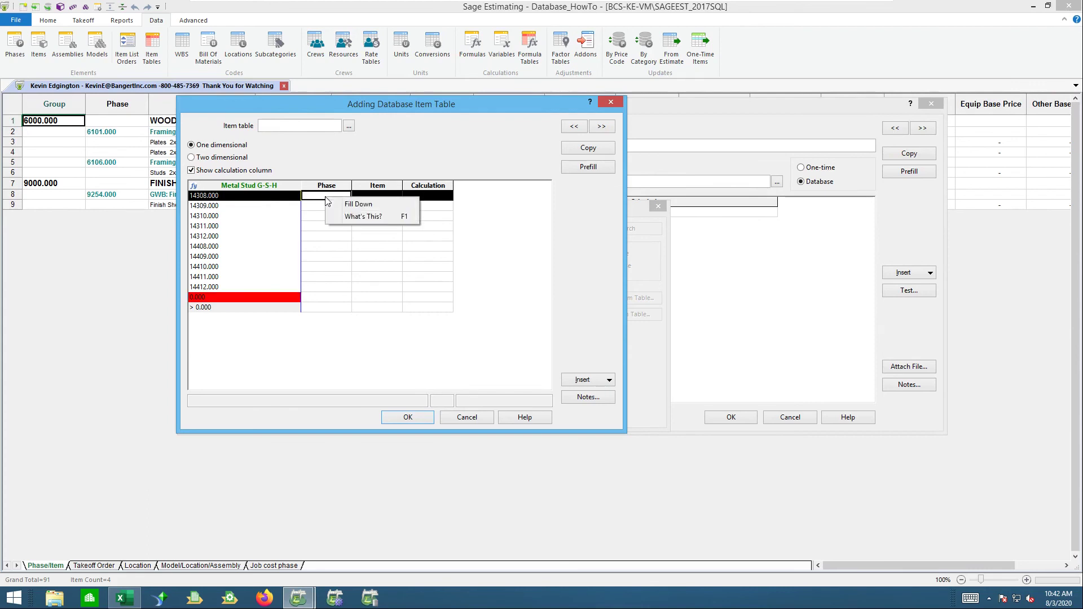
click(351, 204)
drag(321, 195, 322, 206)
right_click(325, 205)
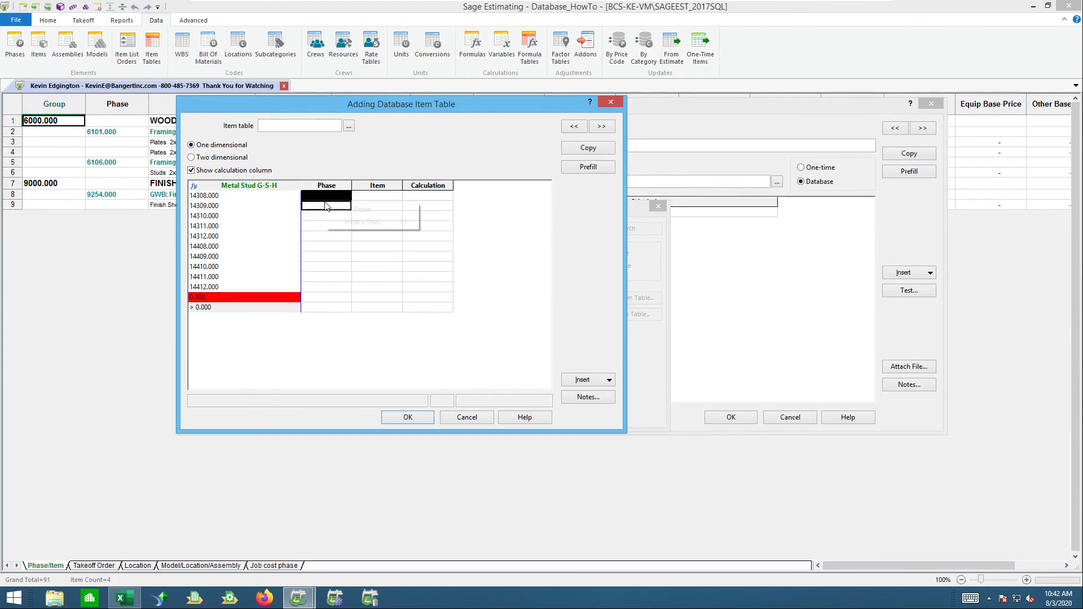
Delete the surplus empty row below 14412 in the item table
right_click(263, 300)
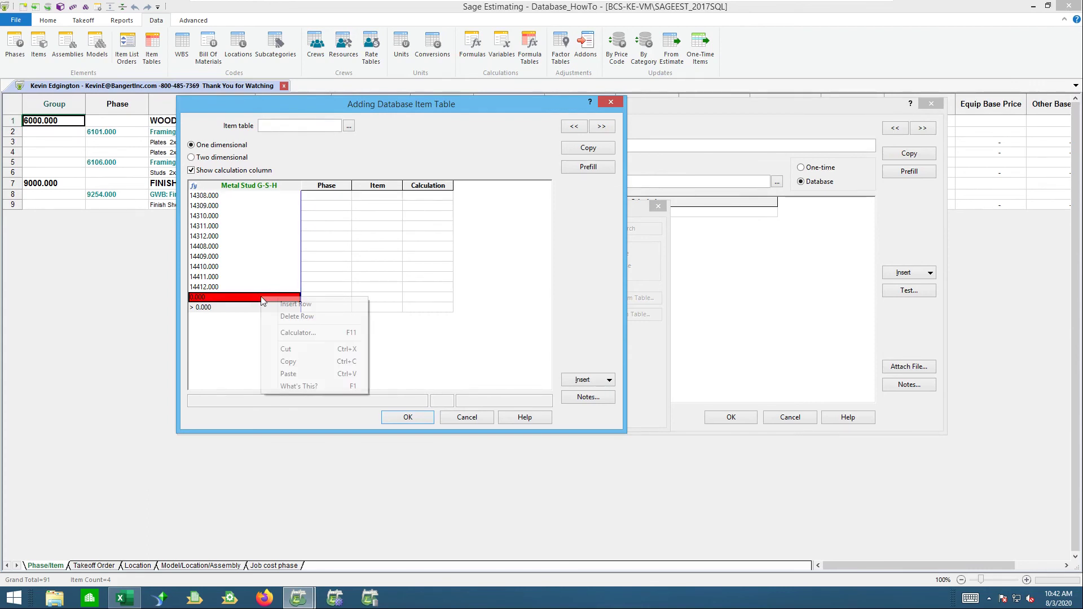
click(294, 316)
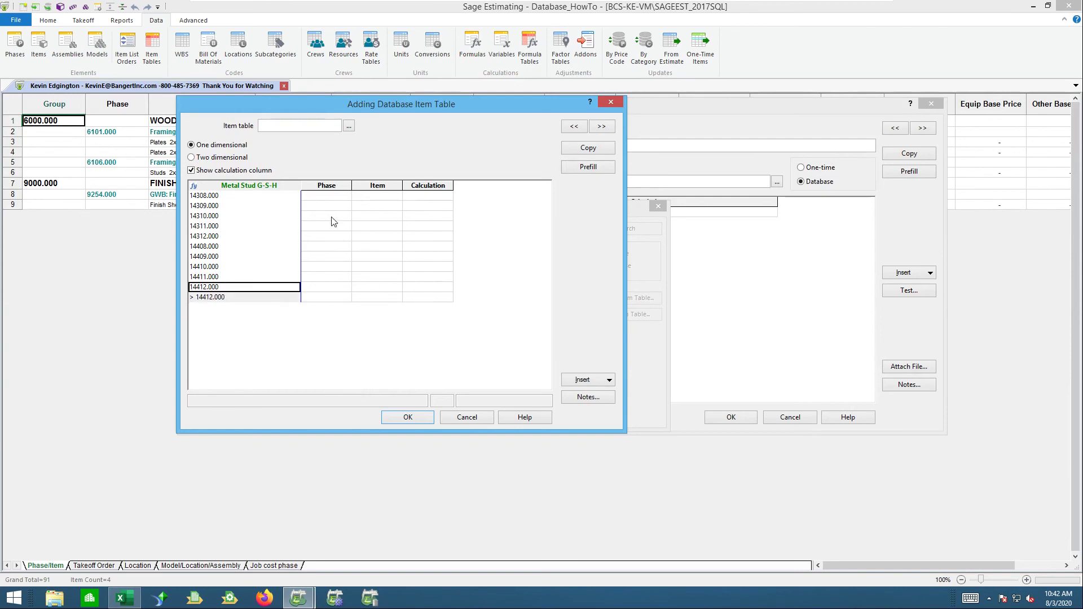
Fill the ten rows with C Stud items c078 to c082 and c108 to c112 from phase 9251.100, GWB Ext Frame: C Studs
click(325, 198)
right_click(324, 202)
click(354, 205)
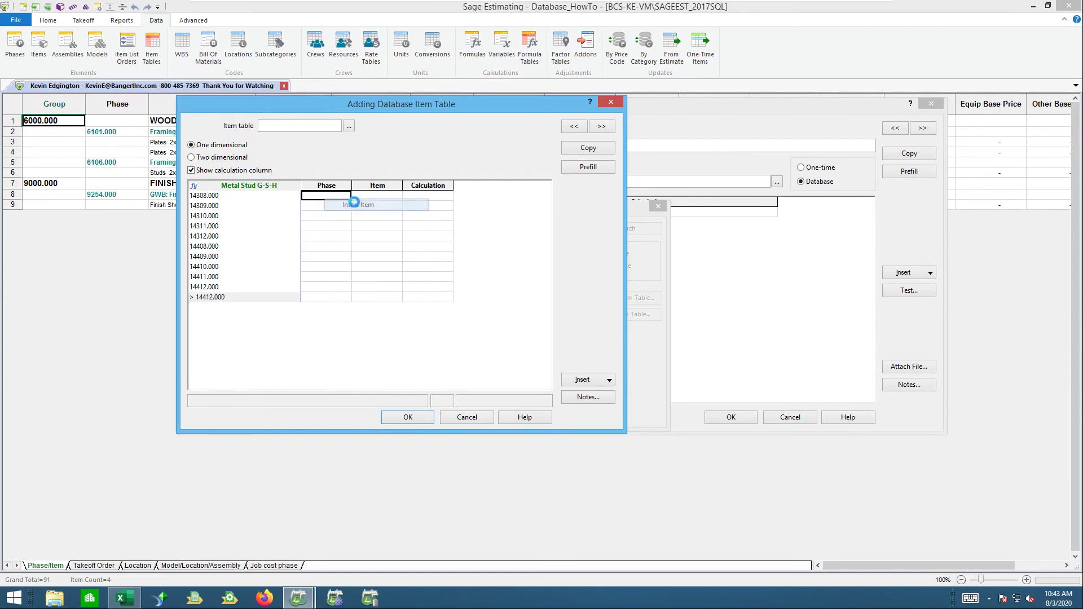
double_click(693, 119)
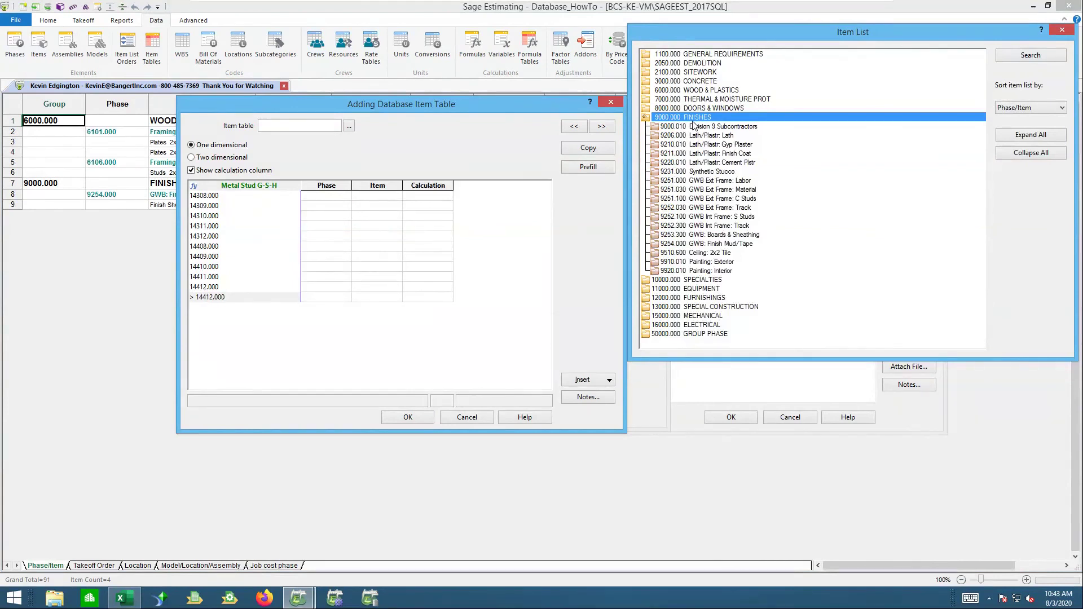
double_click(680, 198)
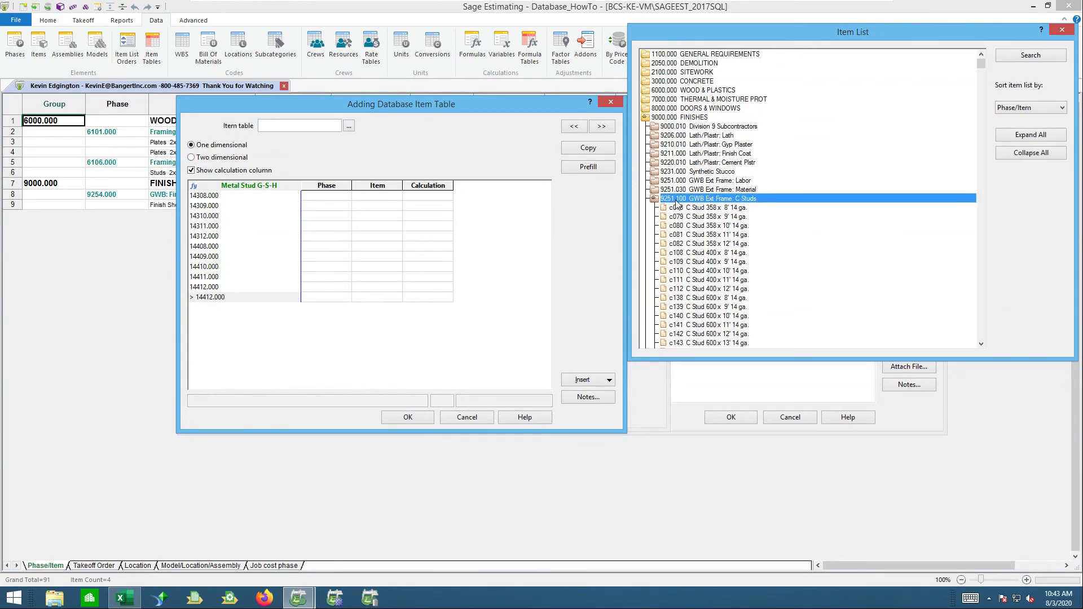
click(718, 208)
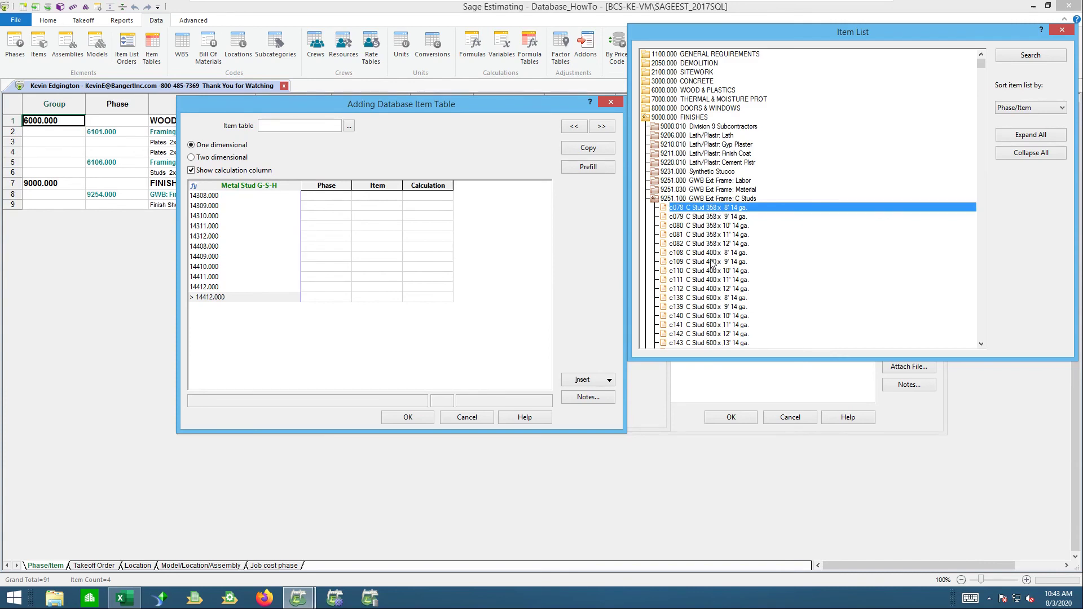
shift+click(712, 290)
drag(813, 255, 377, 201)
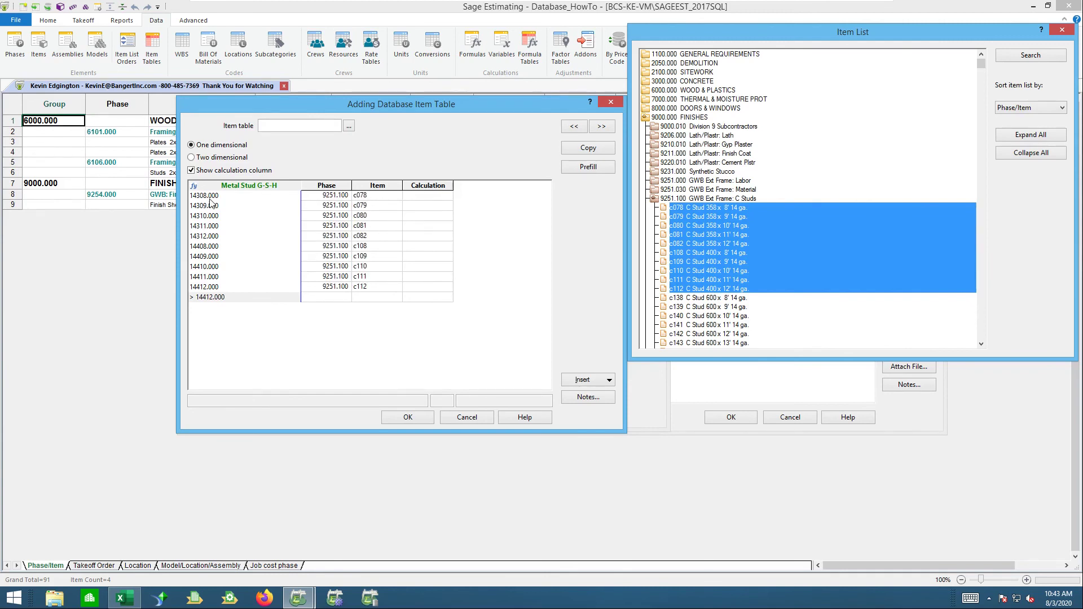
Save the item table under the name "Metal Stud.." and insert it into assembly 00-09
click(269, 125)
text(Metal Stud)
click(408, 417)
click(466, 295)
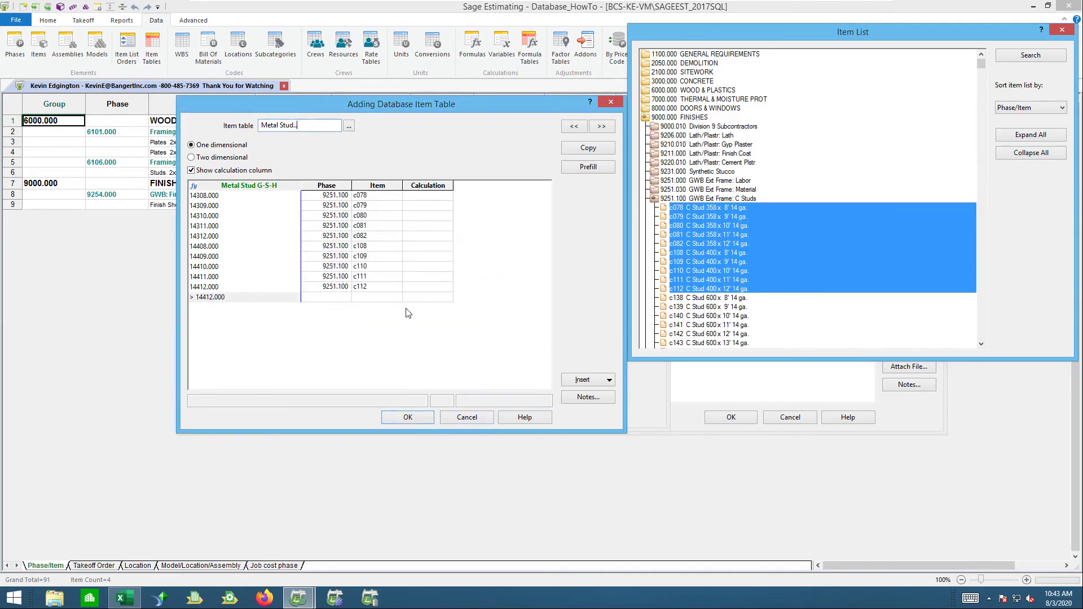
click(409, 417)
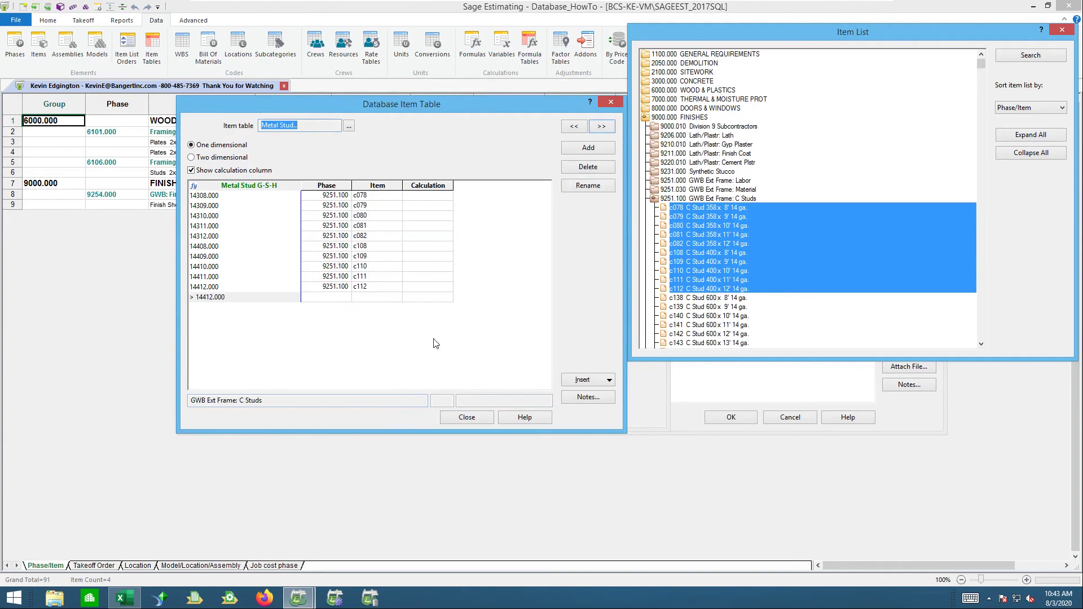
click(467, 418)
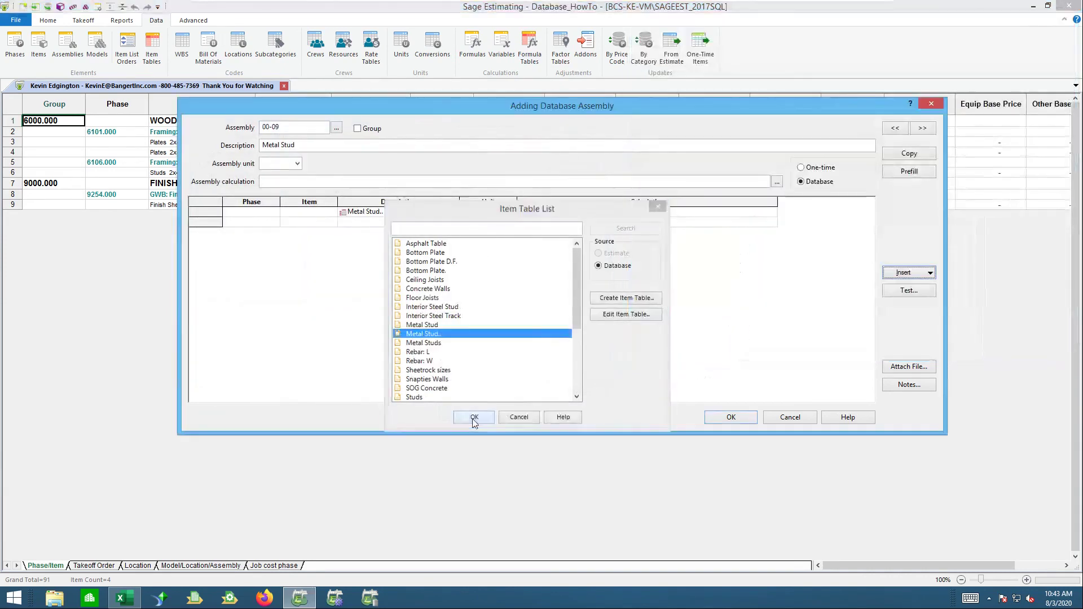
click(475, 417)
click(563, 213)
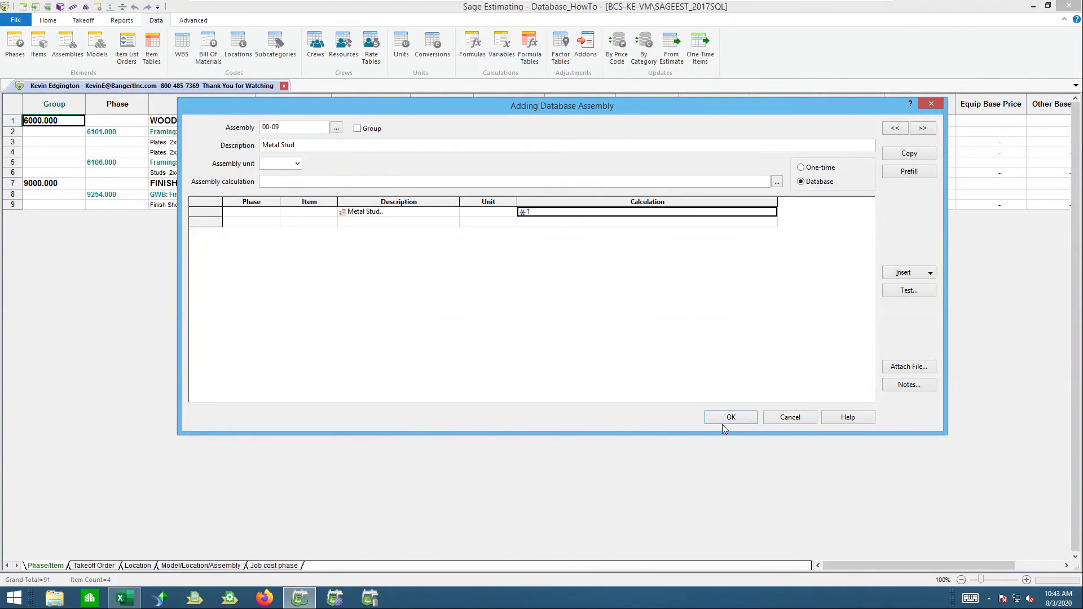
click(906, 273)
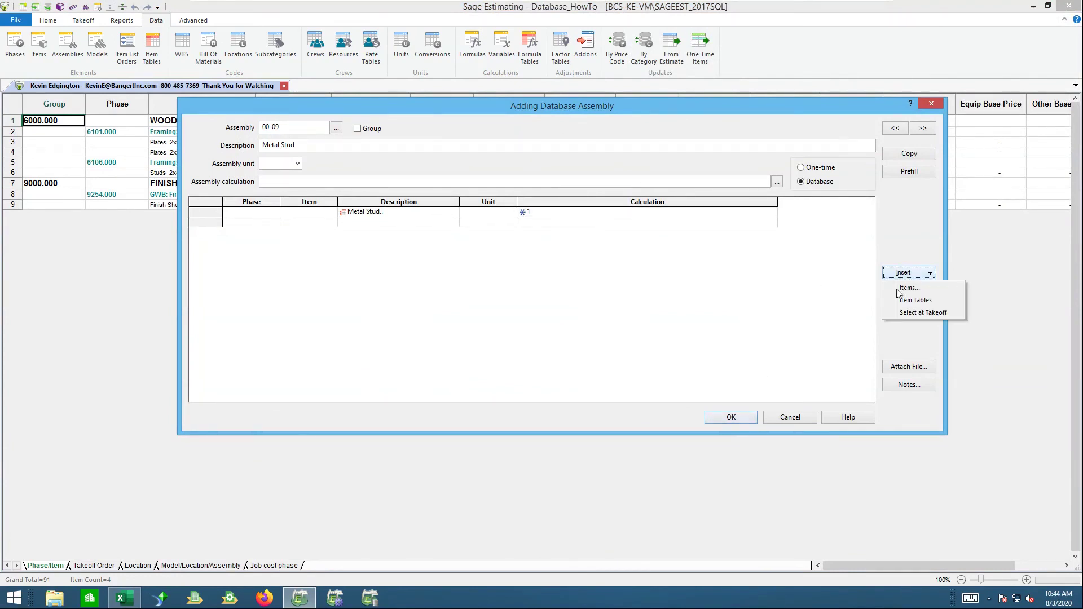
click(902, 289)
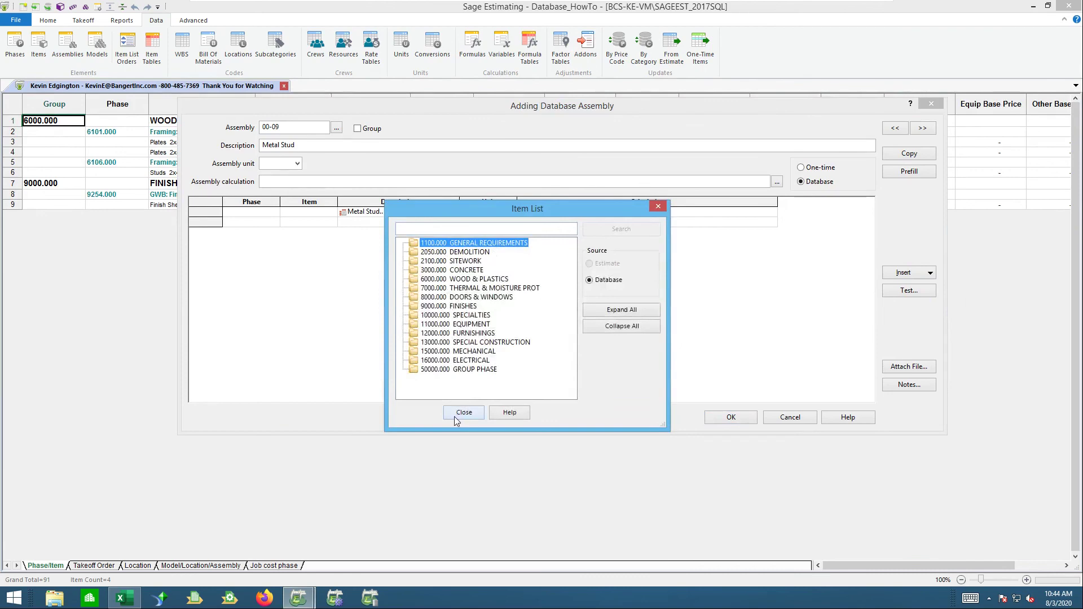
click(463, 412)
Give the Metal Stud.. row a custom calculation using the Wall Length' variable, and save assembly 00-09
right_click(570, 218)
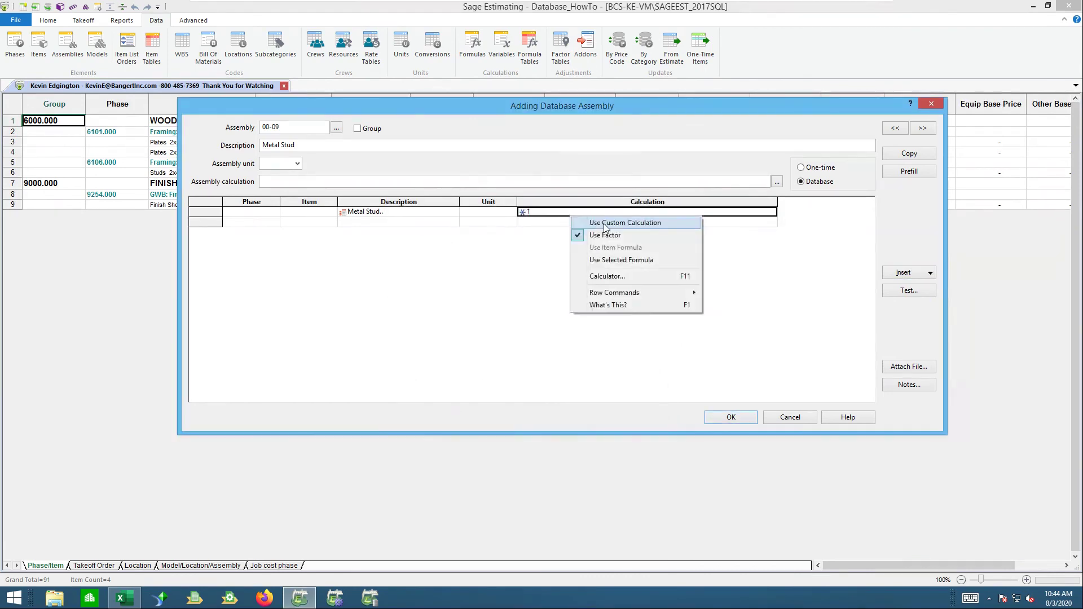
click(605, 224)
click(661, 311)
text(Wall)
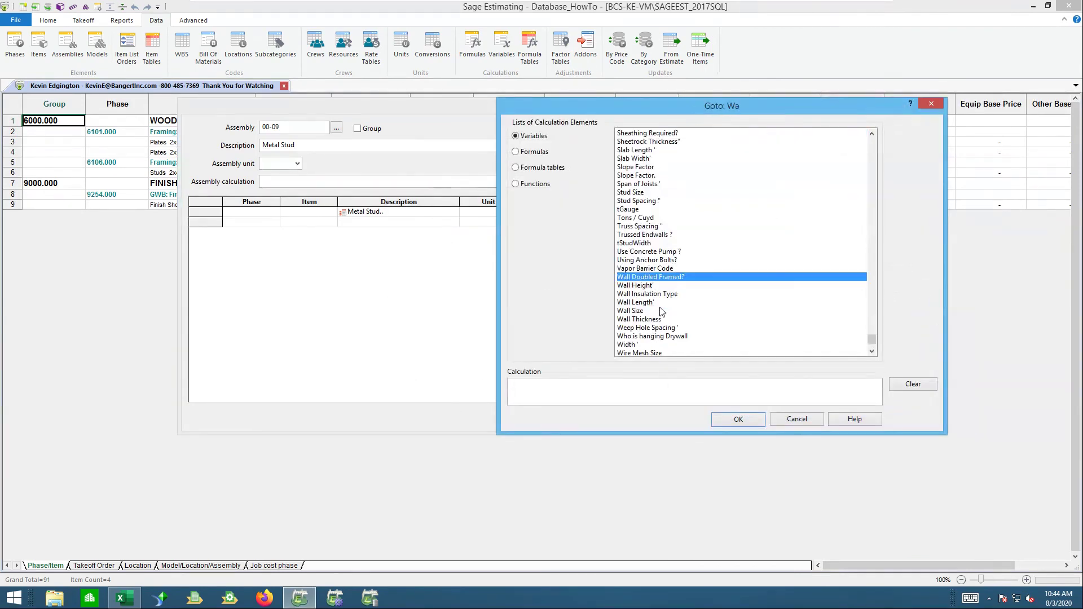
double_click(647, 303)
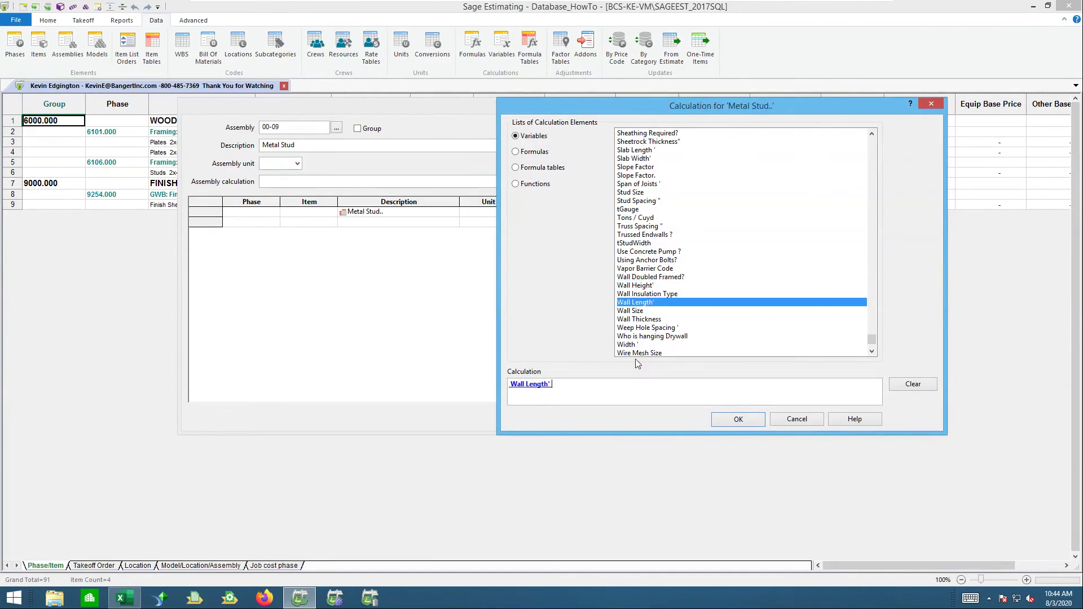
click(734, 422)
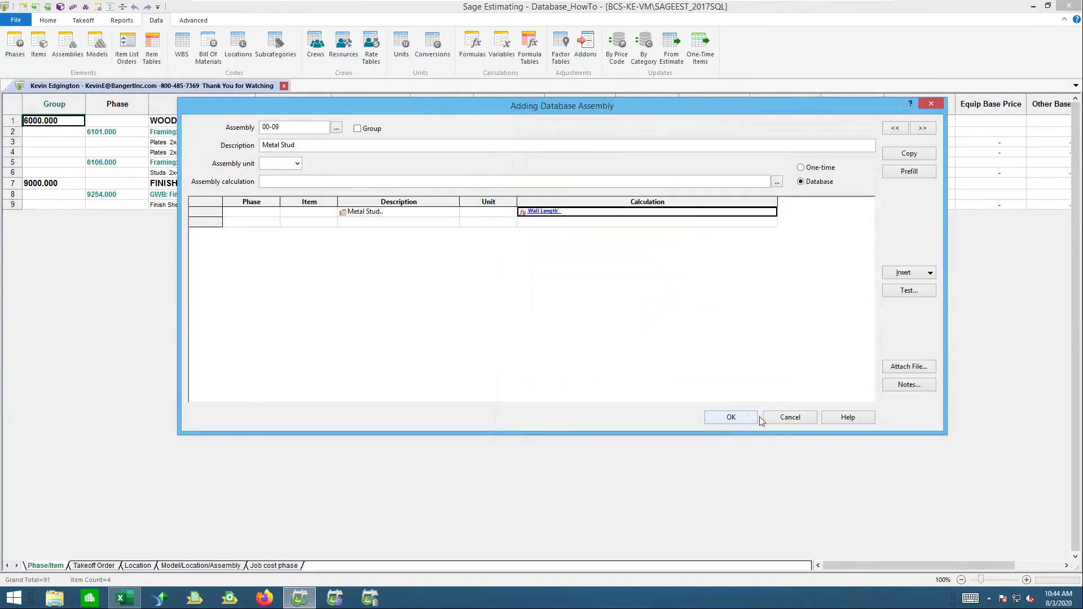
click(731, 417)
click(787, 418)
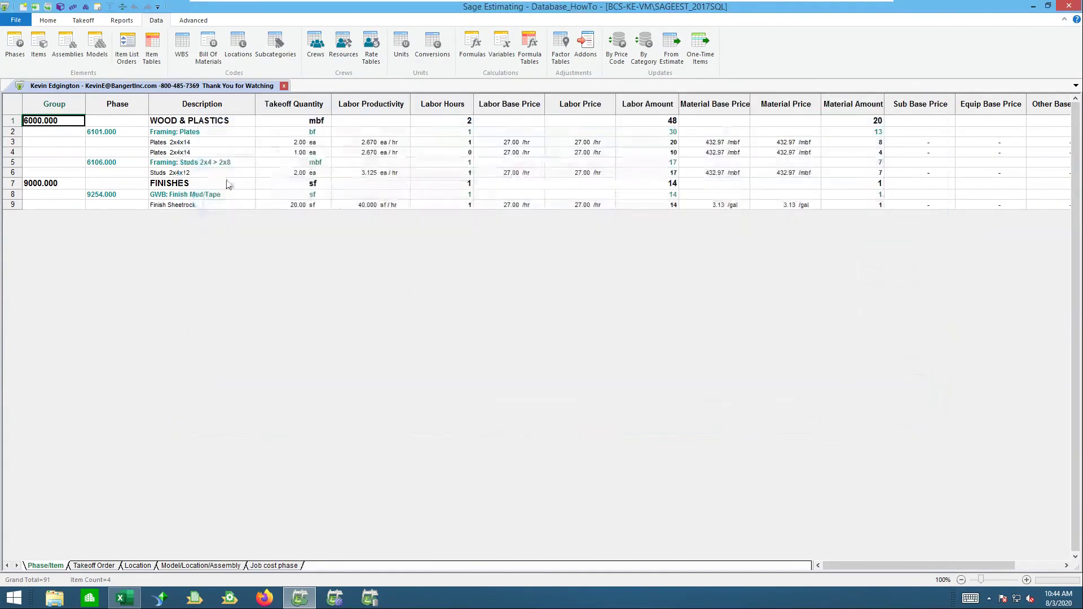
Start an assembly takeoff with 00-09 Metal Stud from My Assemblies
click(85, 20)
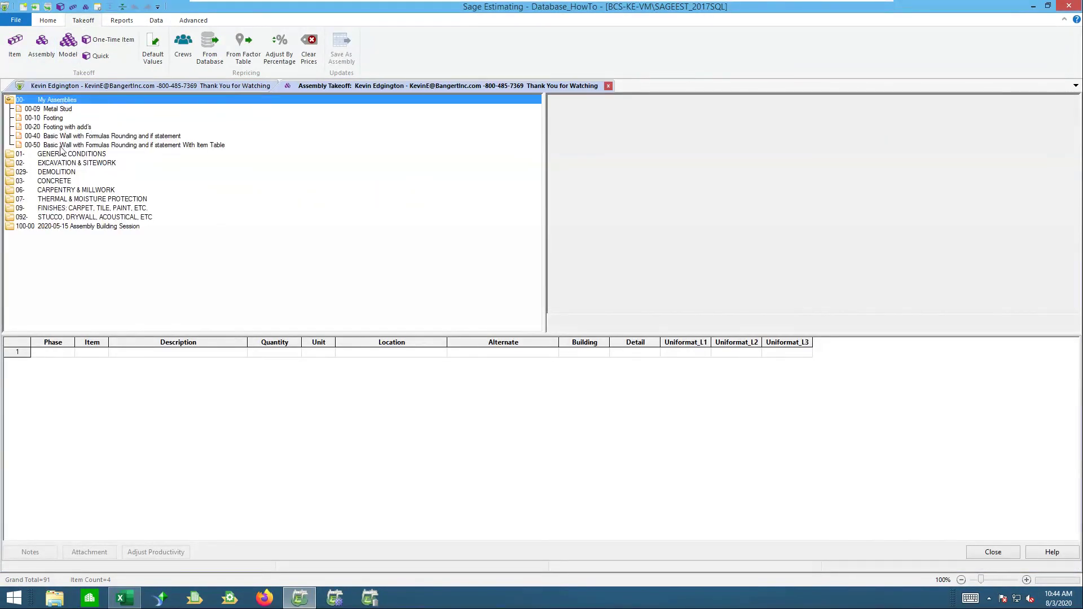
double_click(56, 108)
click(888, 120)
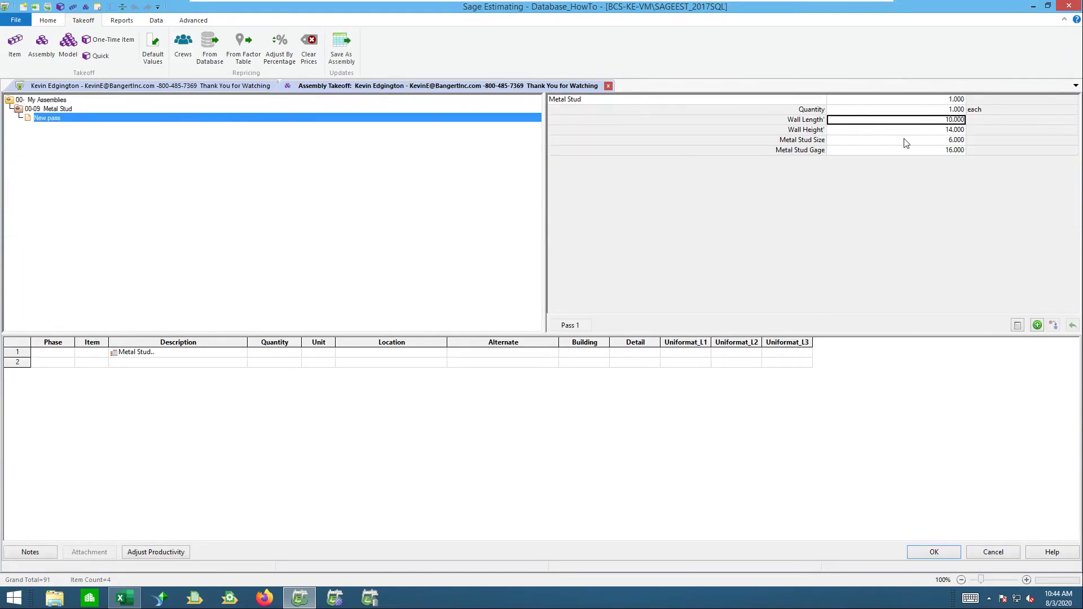
Add a takeoff pass with wall length 100, wall height 16, metal stud size 6 and metal stud gage 16
text(16)
key(Return)
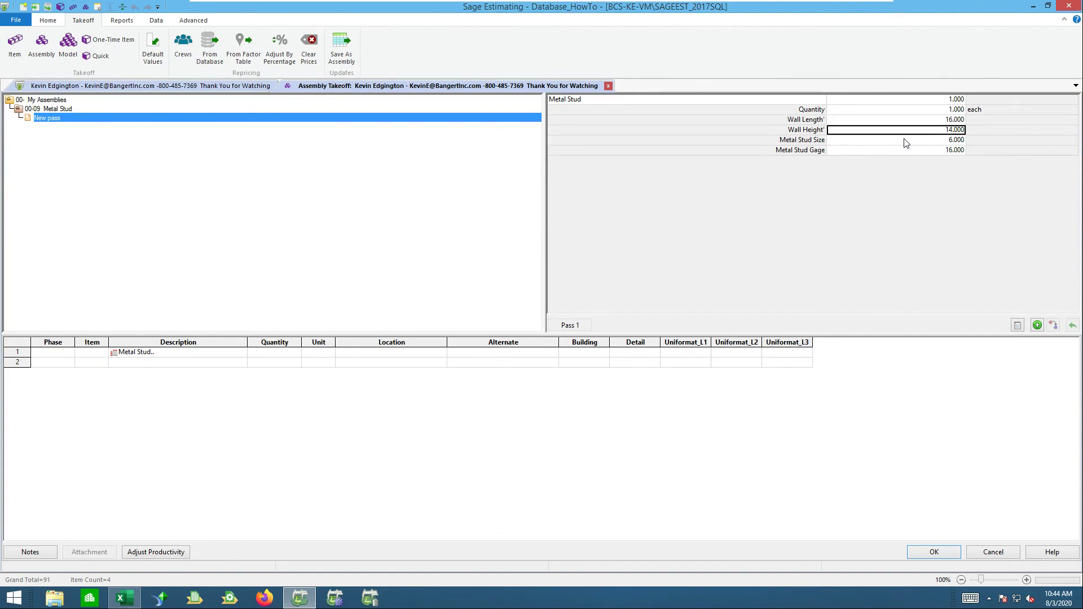
key(Up)
text(10)
key(Return)
text(16)
key(Return)
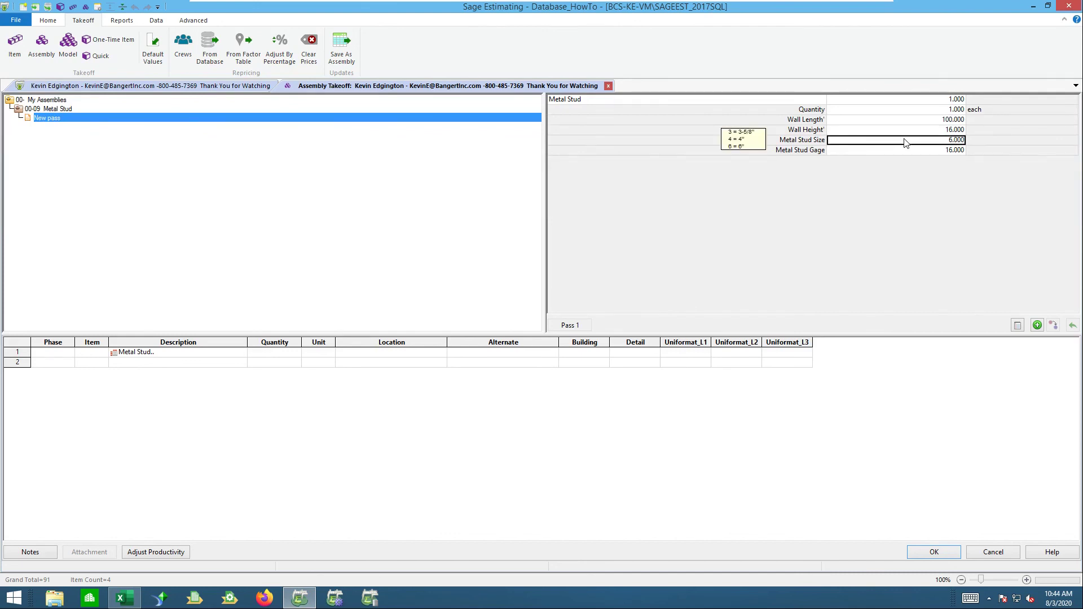
key(Return)
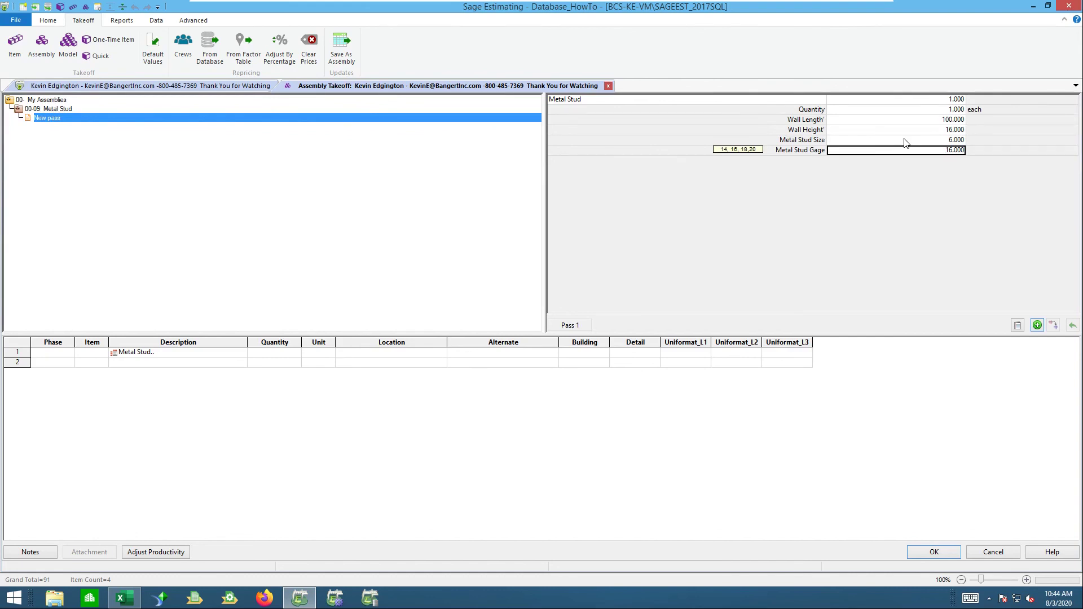
key(Return)
Undo the Metal Stud takeoff pass just added
click(920, 131)
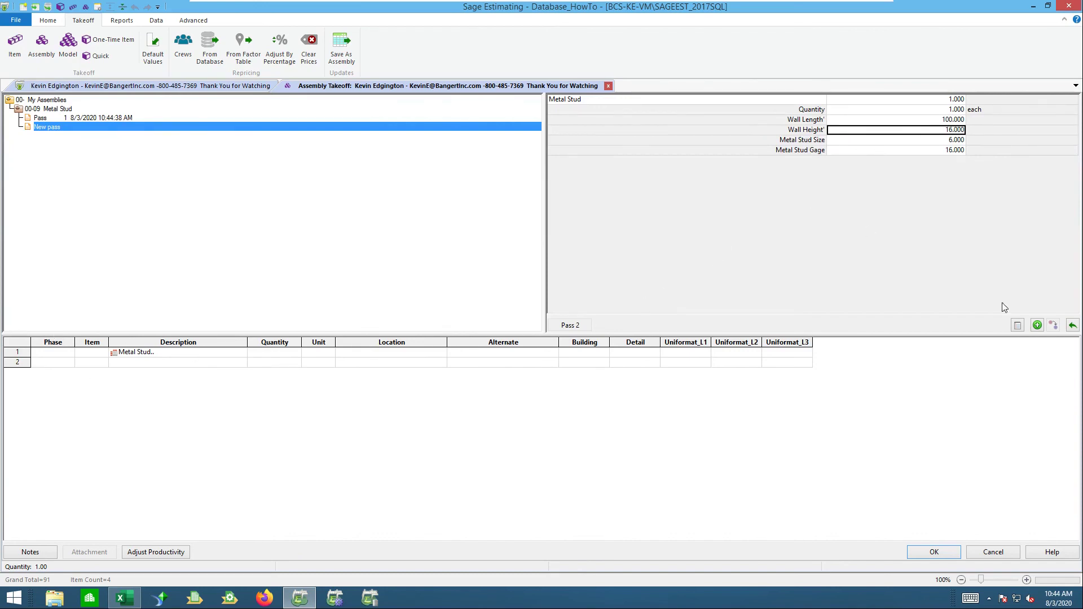
click(1072, 328)
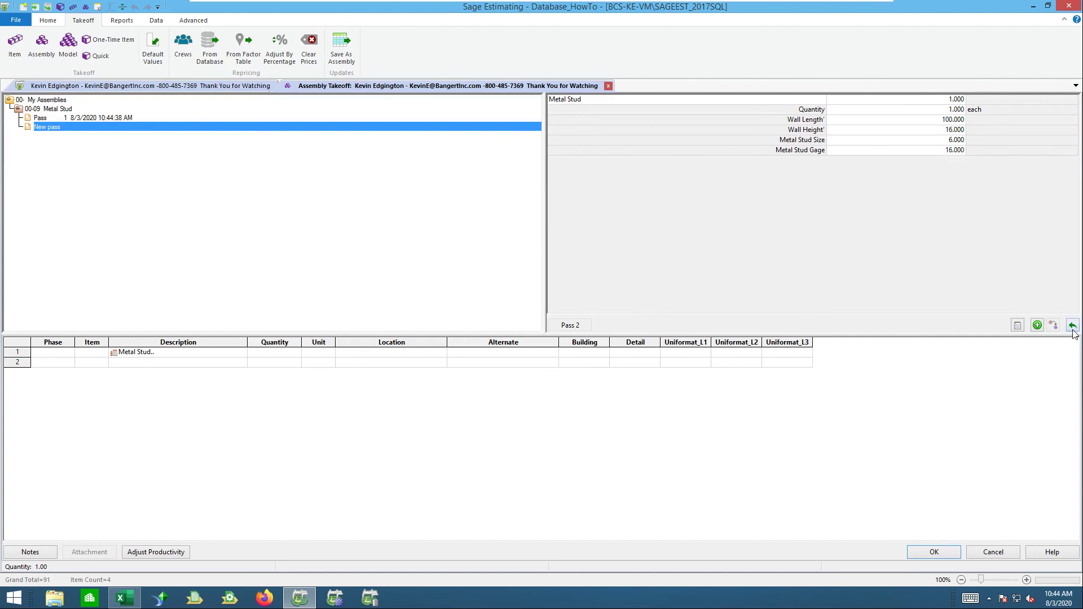
Add a takeoff pass with wall height 12, metal stud size 3 and metal stud gage 14, and accept the takeoff
click(902, 121)
key(Tab)
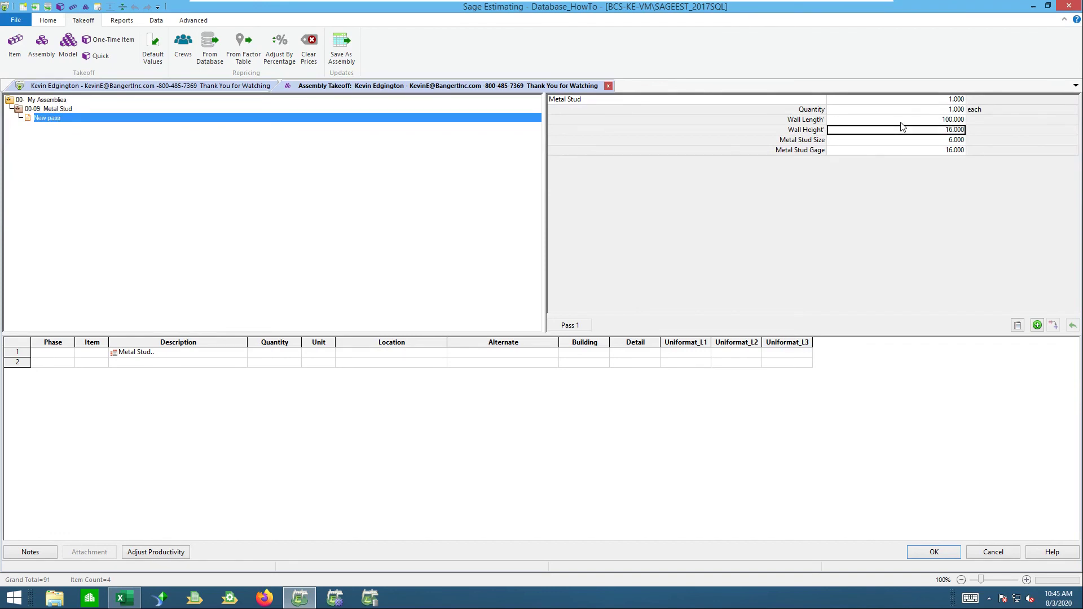
text(12)
key(Tab)
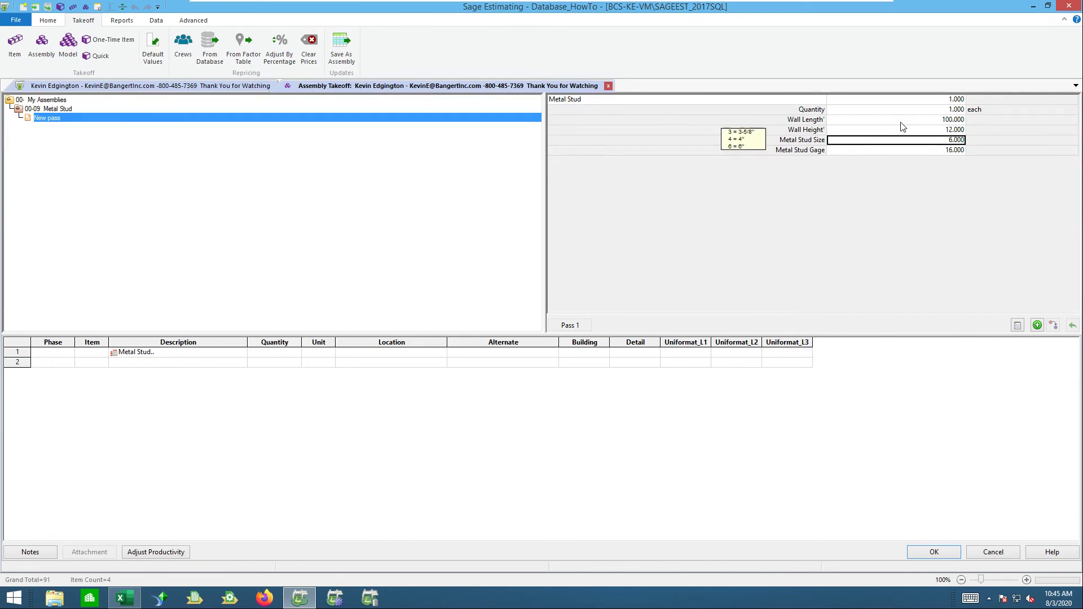
text(3)
key(Tab)
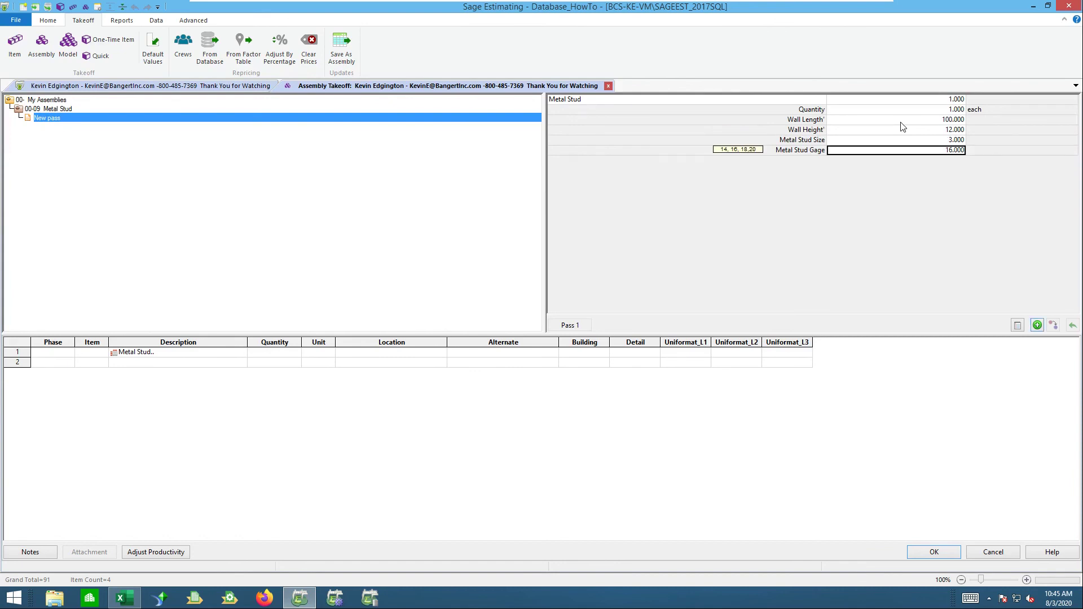
text(14)
key(Return)
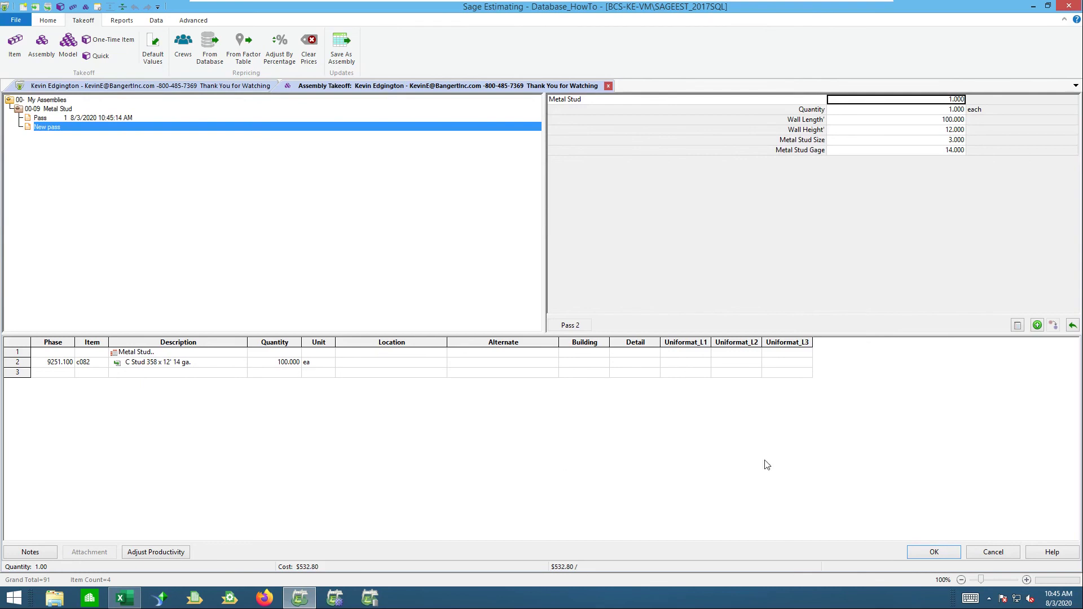
click(937, 554)
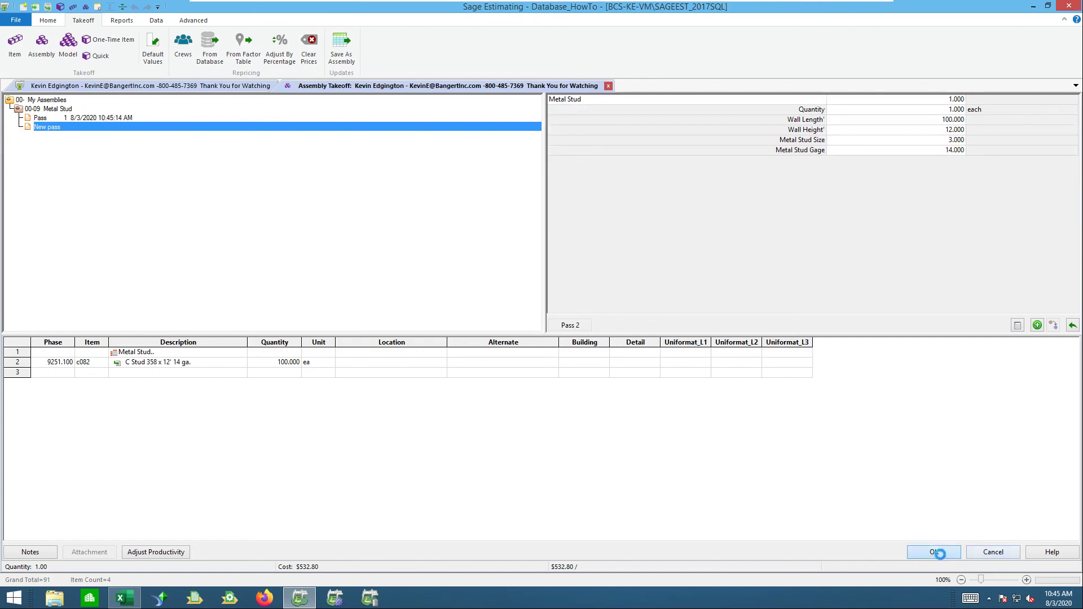